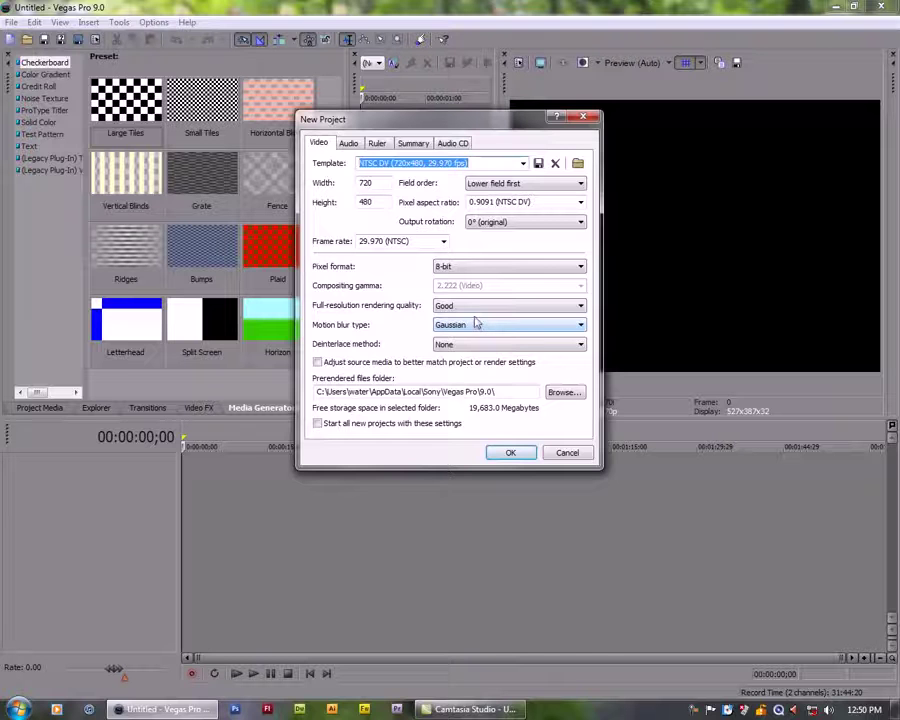
Create the new project with full-resolution rendering quality and audio resample and stretch quality both set to Best.
click(476, 308)
click(463, 344)
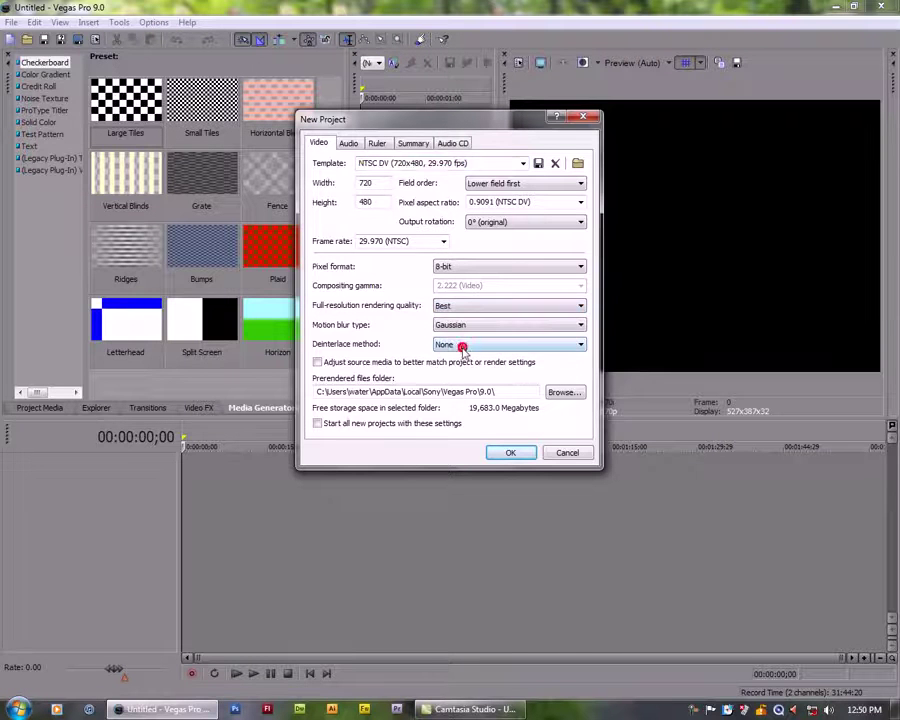
click(347, 144)
click(562, 241)
click(554, 270)
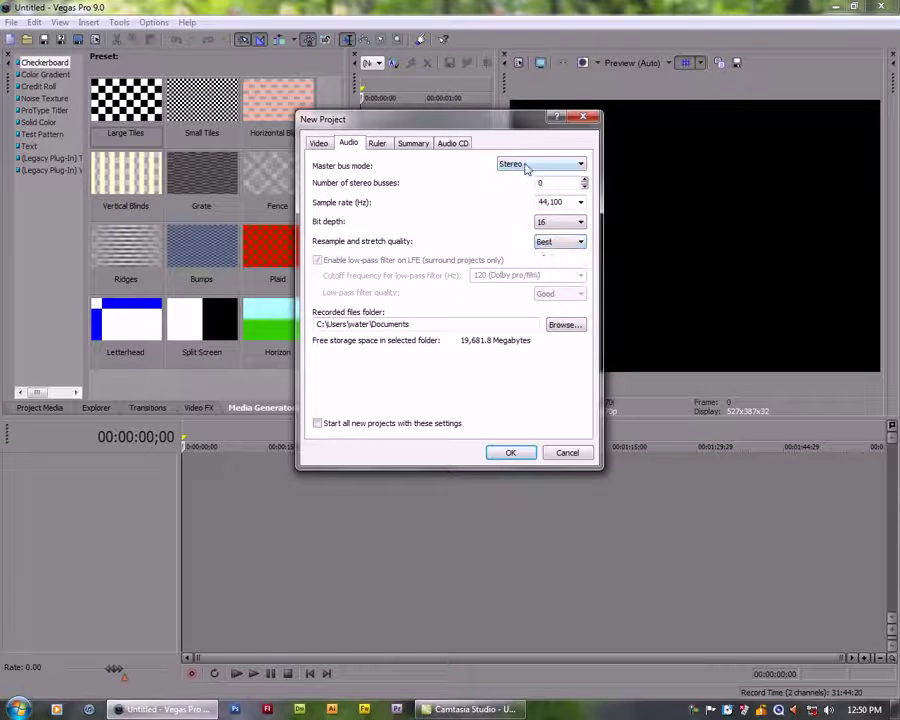
click(511, 451)
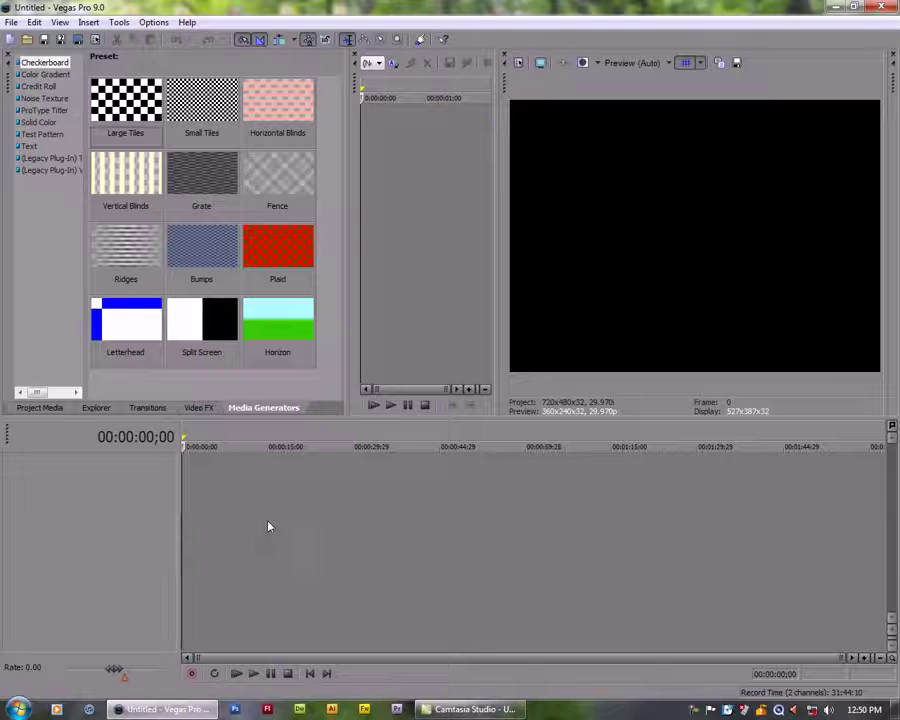
Add four video tracks and one audio track beneath them to the empty timeline.
right_click(243, 472)
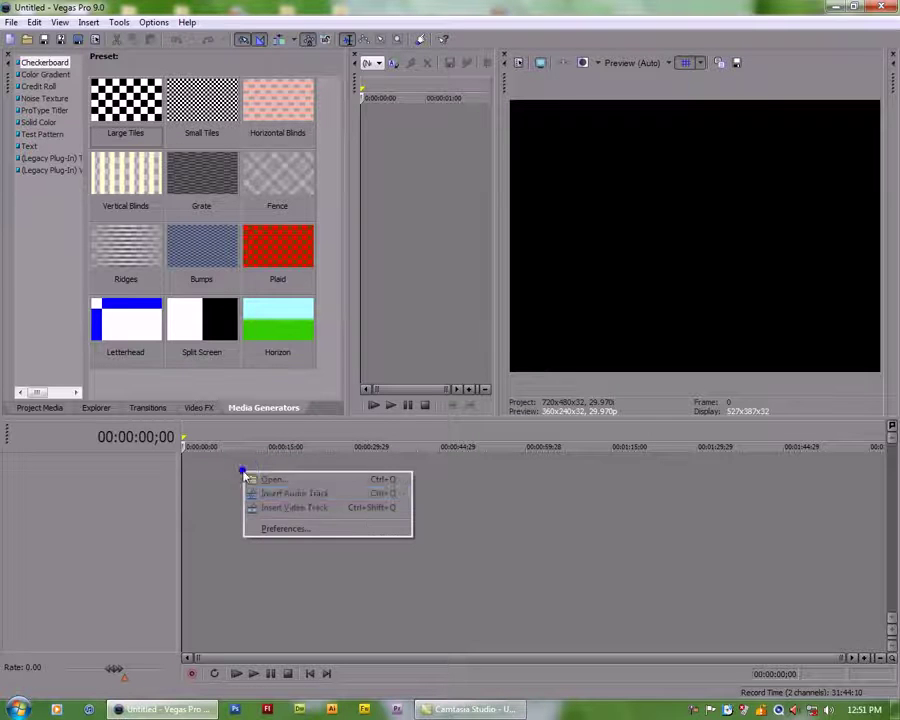
click(290, 510)
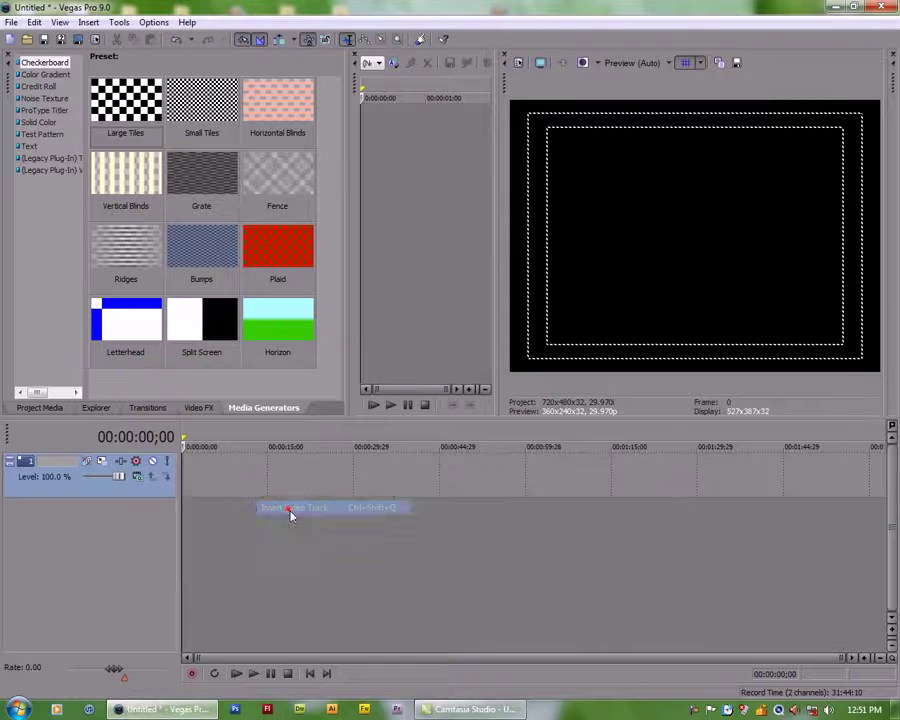
right_click(268, 516)
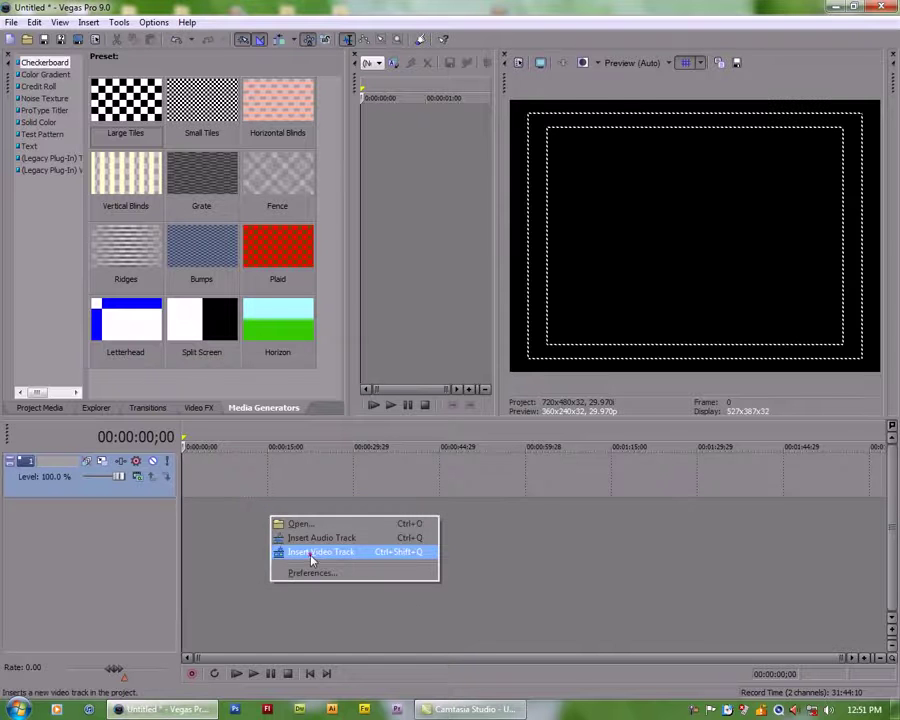
click(310, 558)
right_click(292, 578)
click(328, 614)
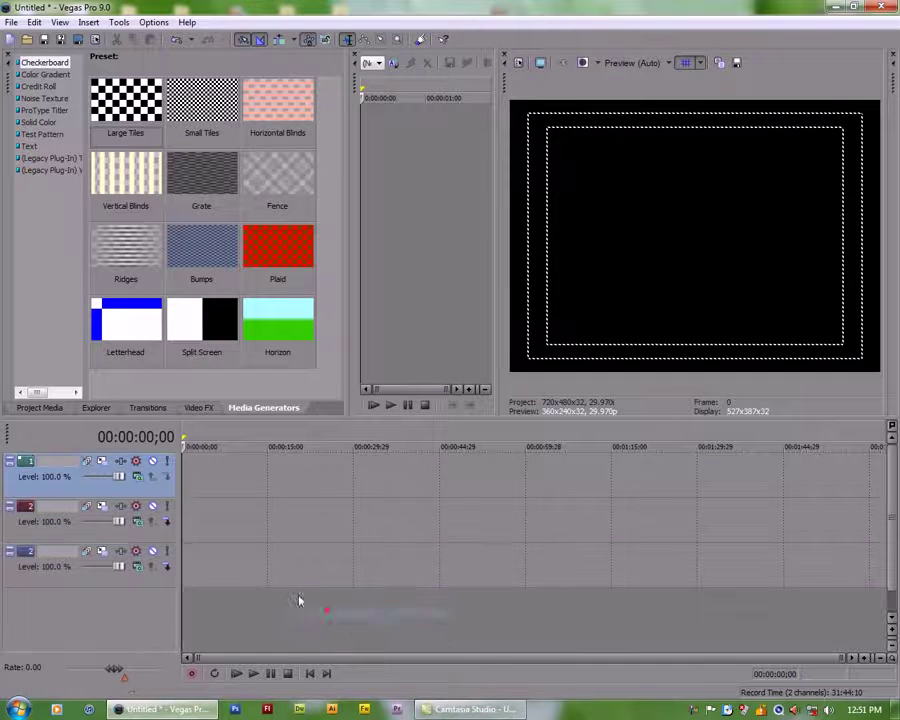
right_click(287, 621)
click(325, 655)
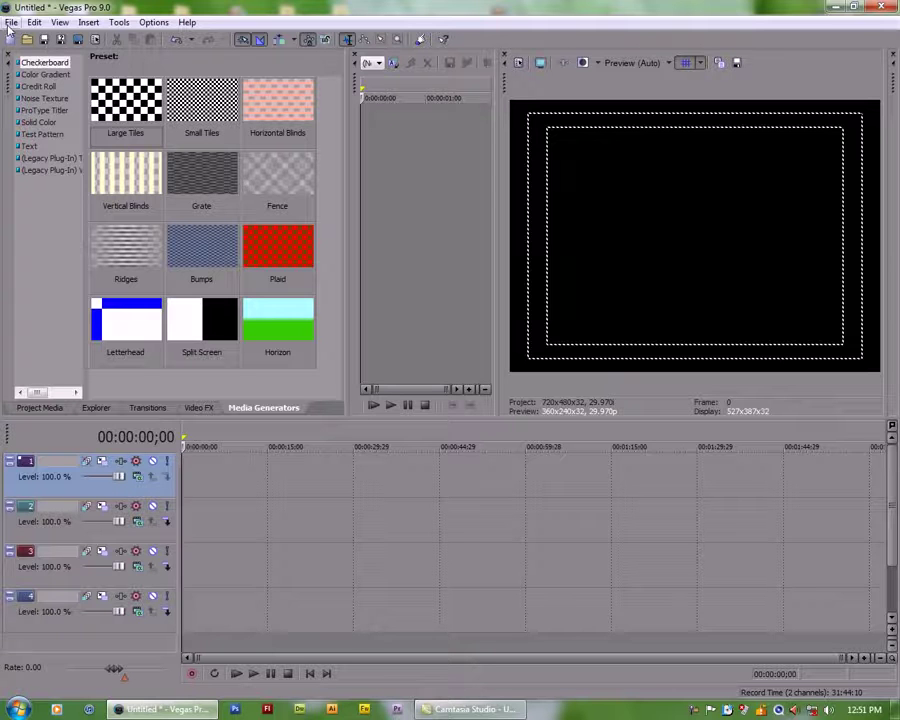
right_click(328, 579)
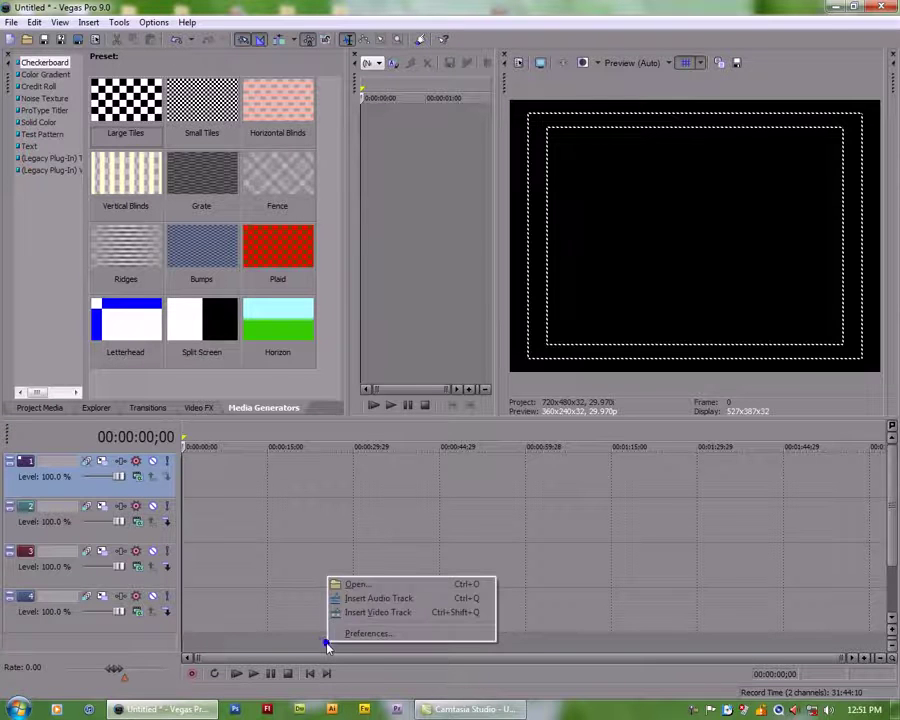
click(402, 598)
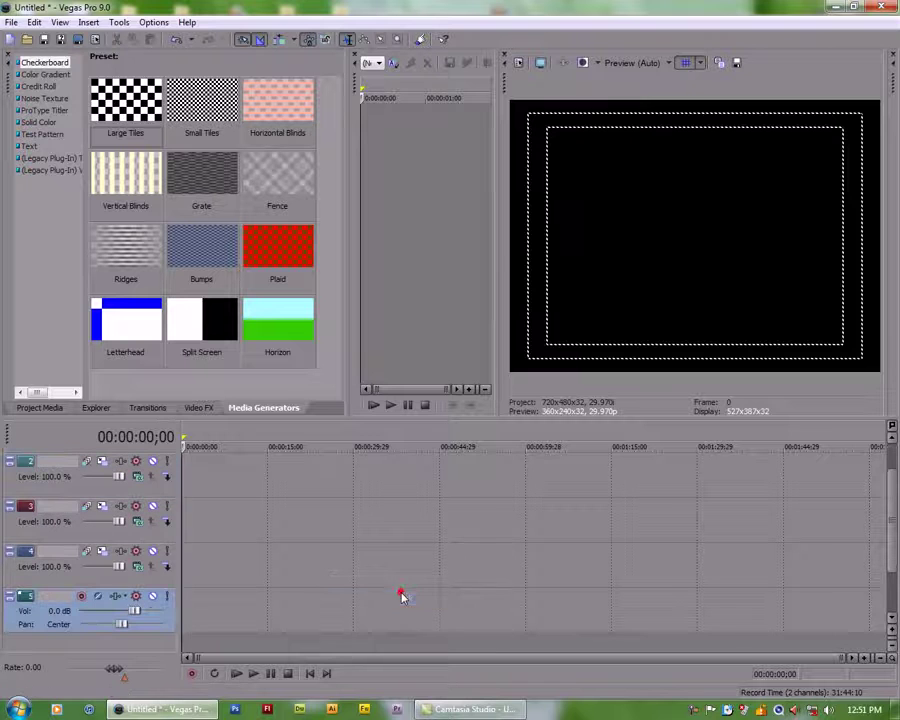
Import the song "04 Apple-drok dong herm hour terk phnek.mp3" into the project media from the Khmer-named 2010 folder on drive D:.
click(40, 408)
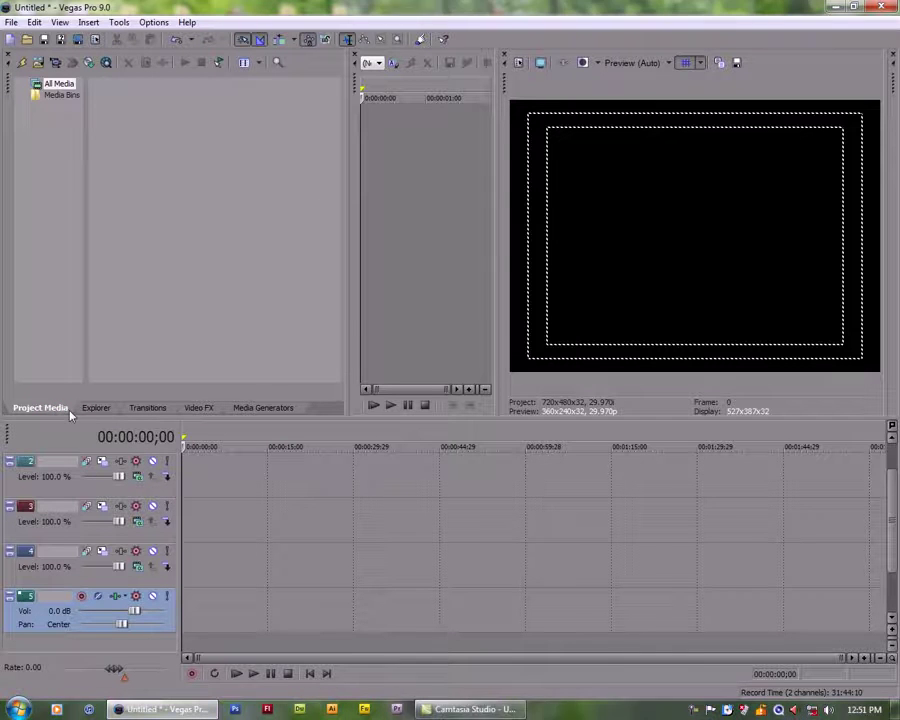
click(11, 22)
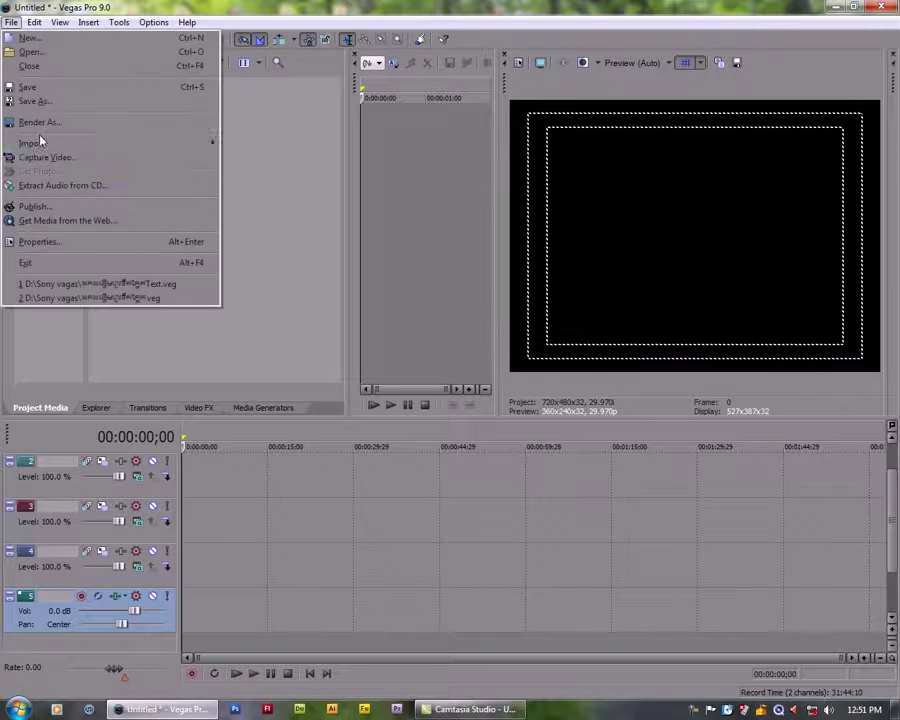
mouse_move(58, 143)
click(237, 144)
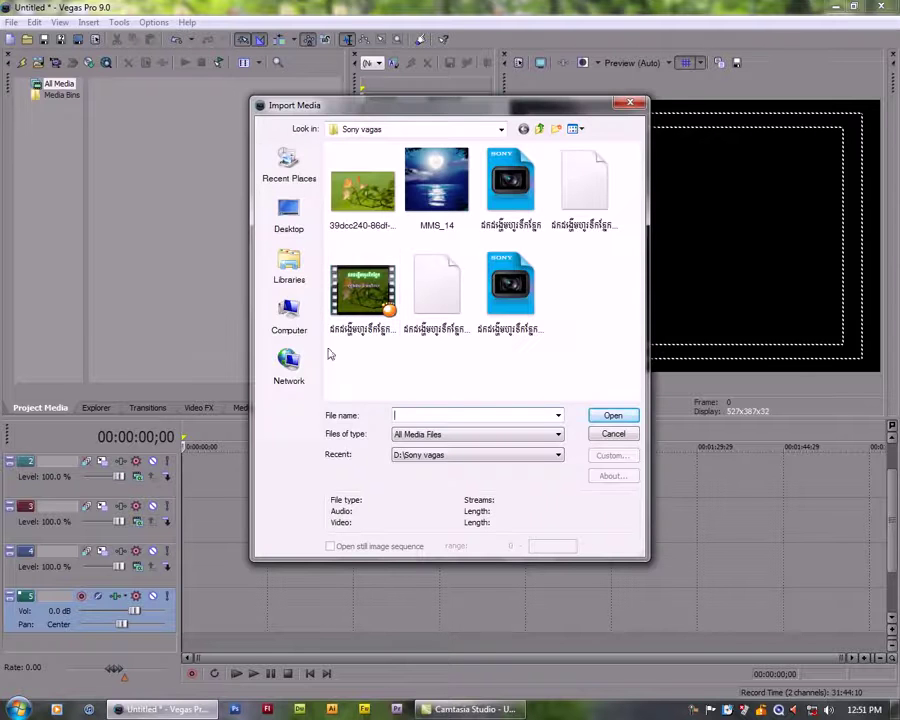
click(292, 318)
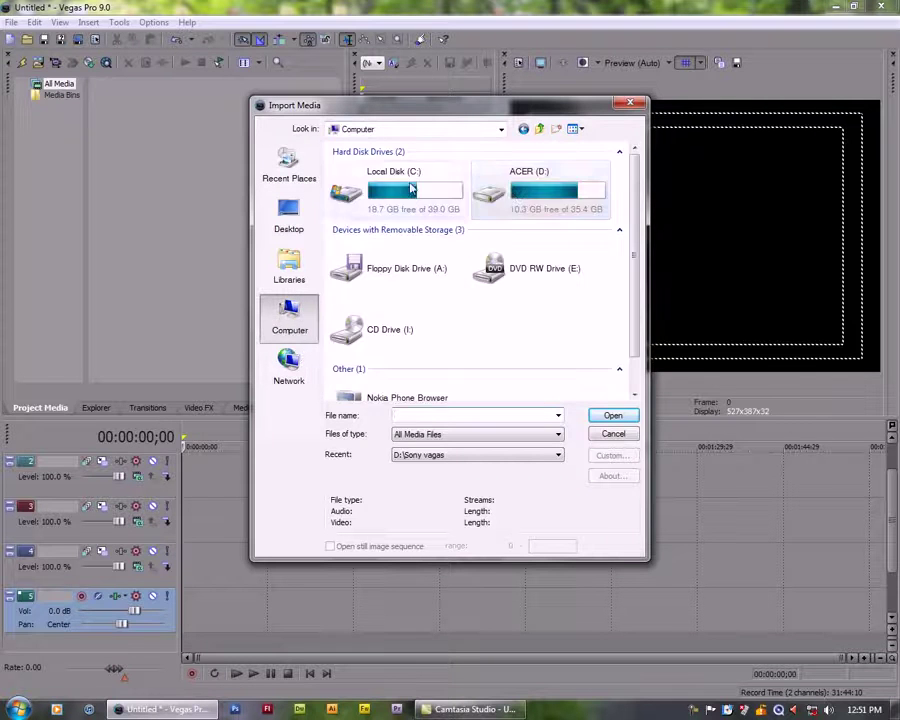
double_click(509, 189)
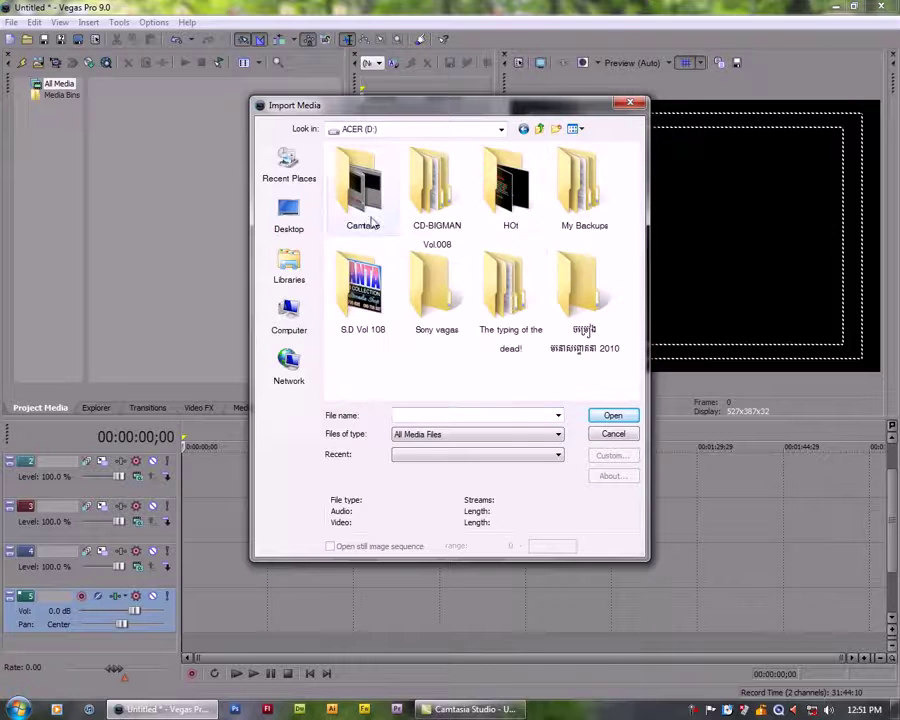
double_click(600, 323)
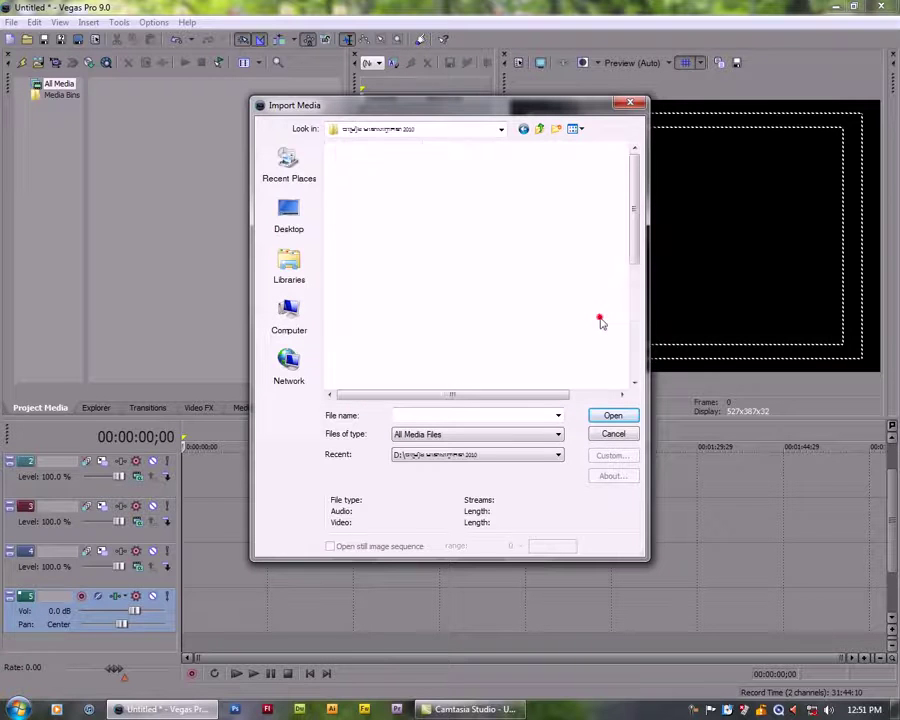
scroll(396, 330, down, 1)
scroll(397, 332, down, 2)
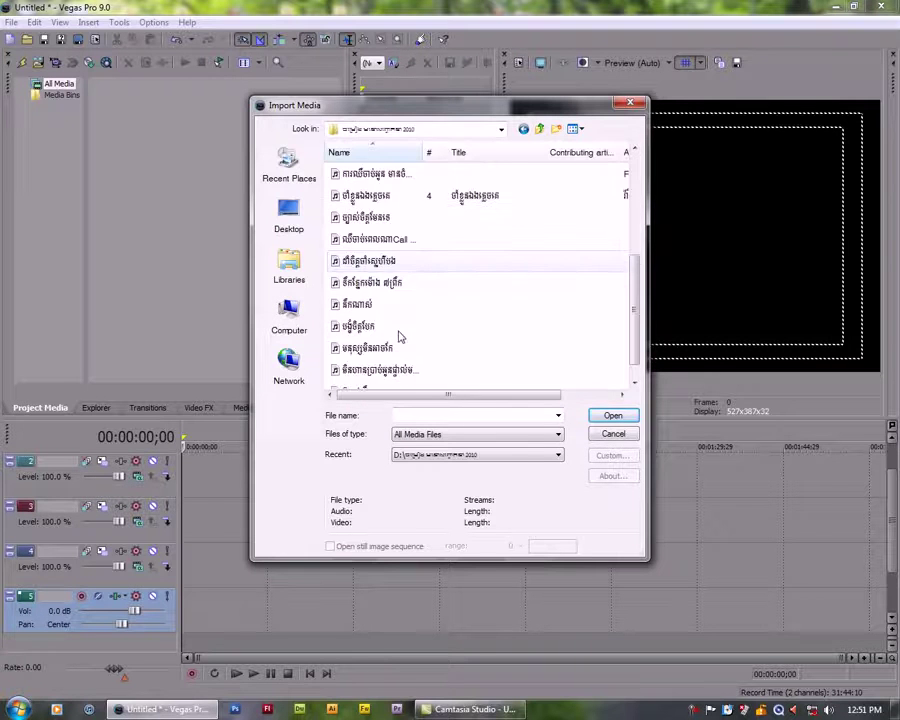
scroll(410, 344, up, 4)
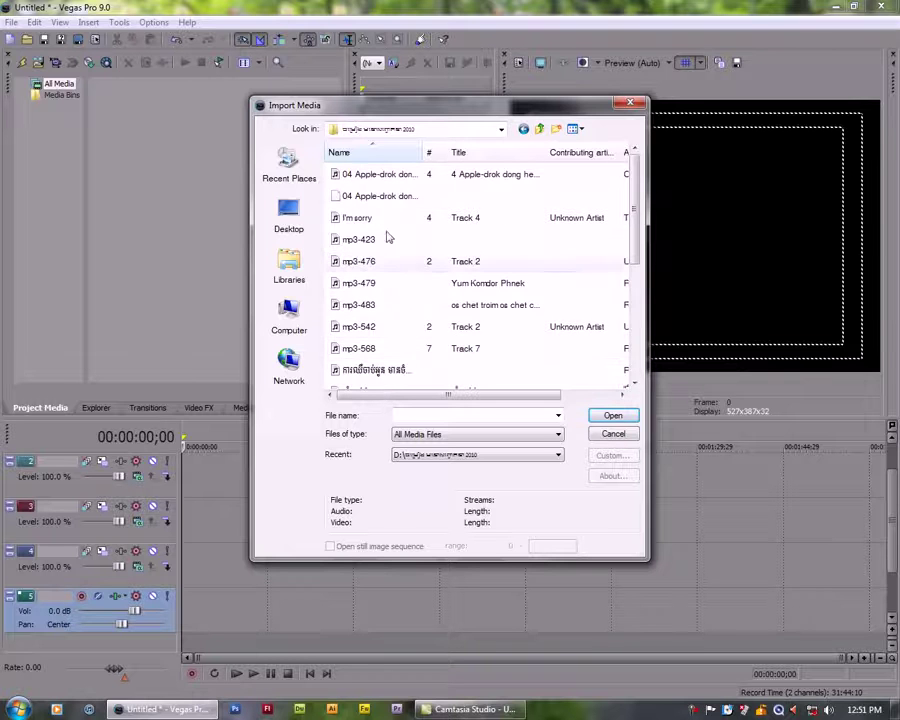
double_click(400, 173)
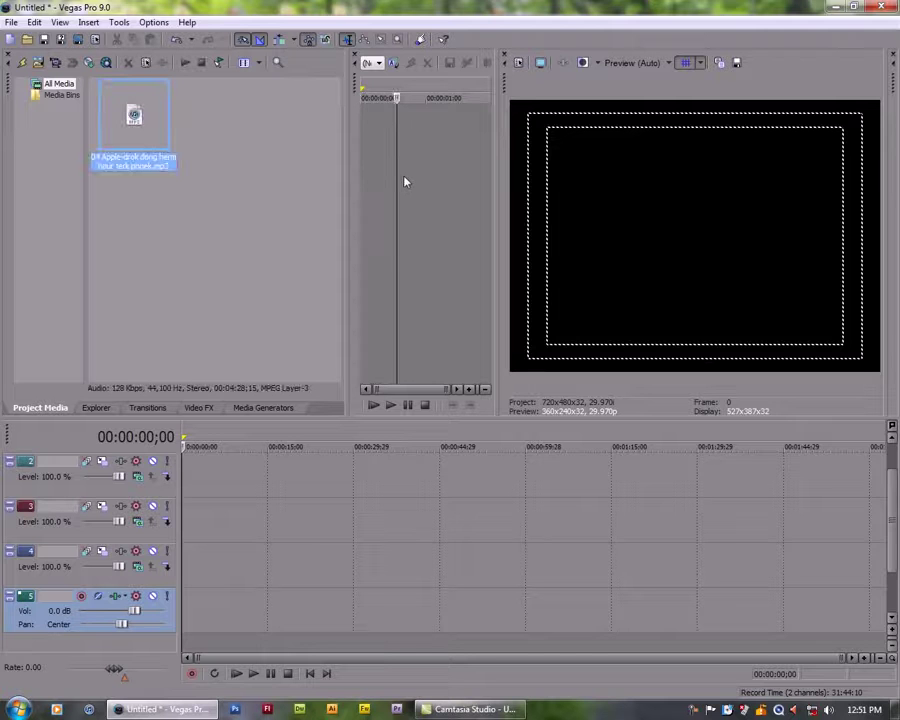
Place the imported MP3 on audio track 5, starting at the beginning of the timeline.
double_click(140, 118)
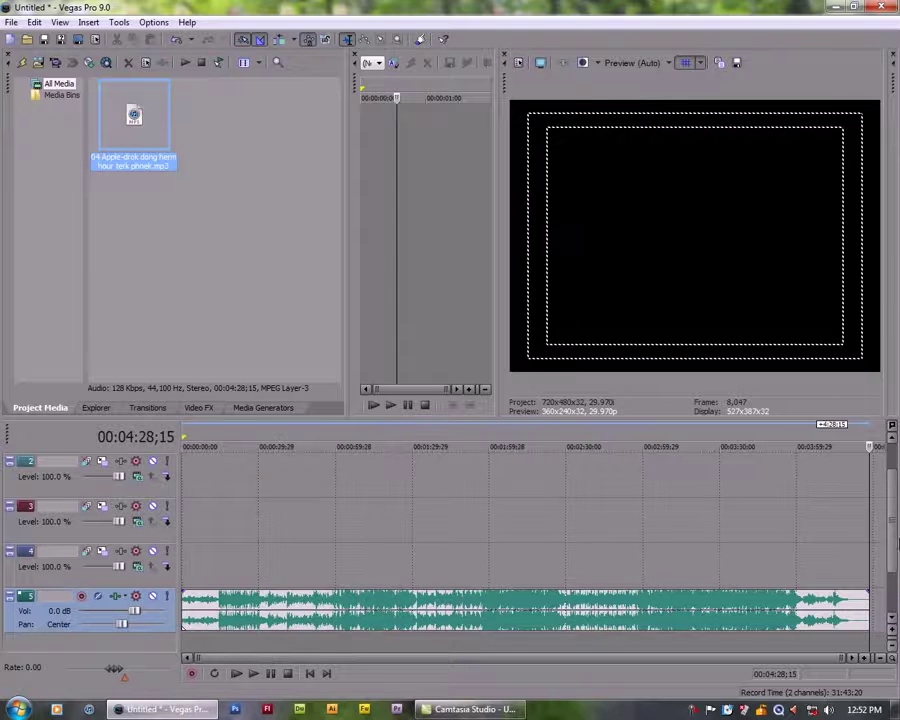
click(891, 628)
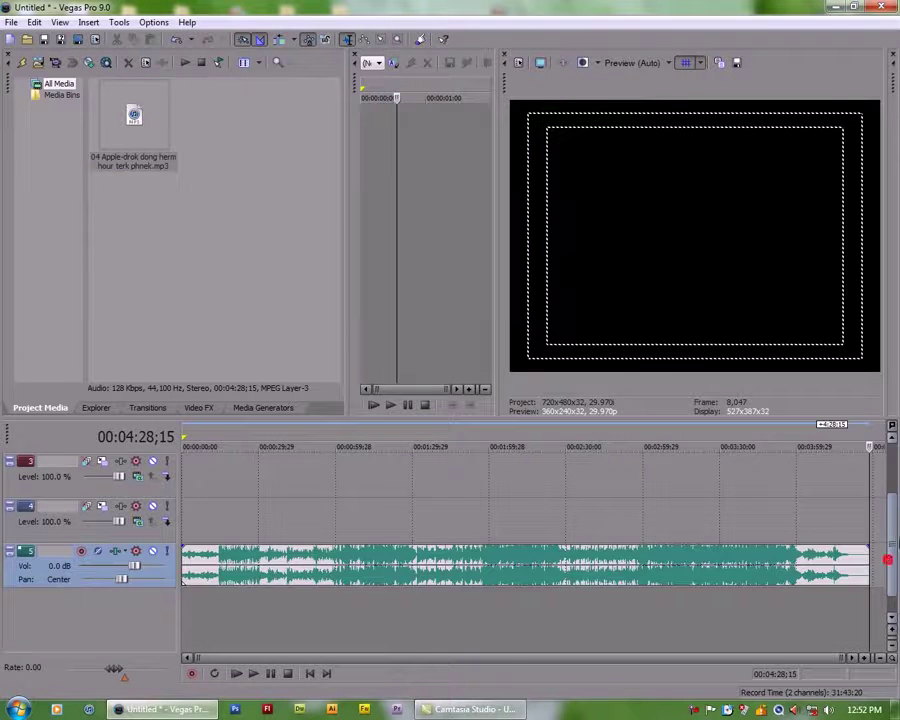
scroll(888, 560, up, 2)
scroll(897, 607, down, 2)
scroll(890, 535, up, 2)
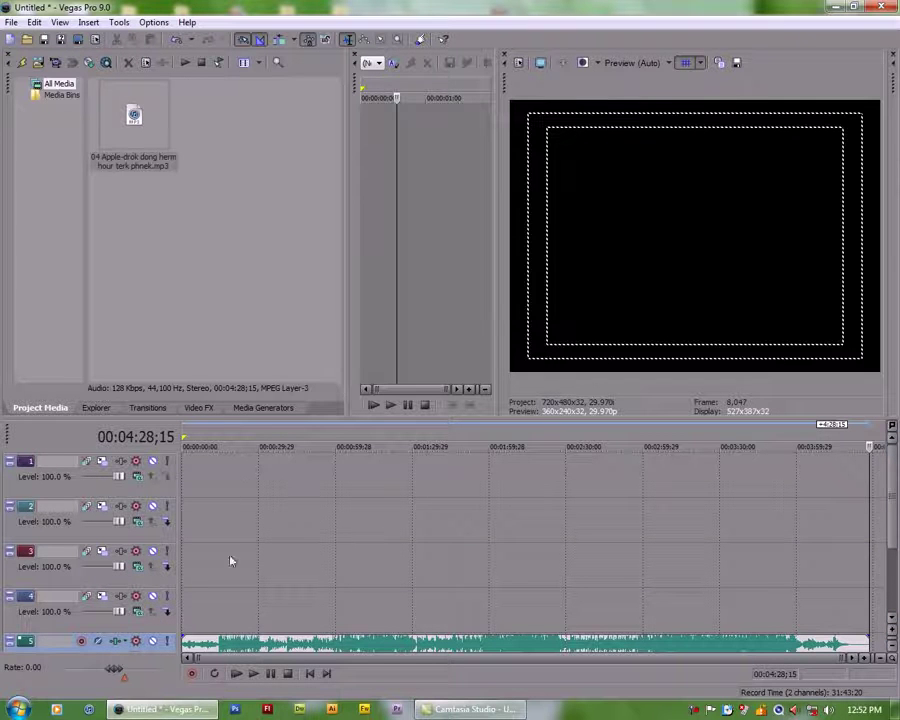
Insert a text media event on video track 1 at 00:00:23;01.
click(221, 470)
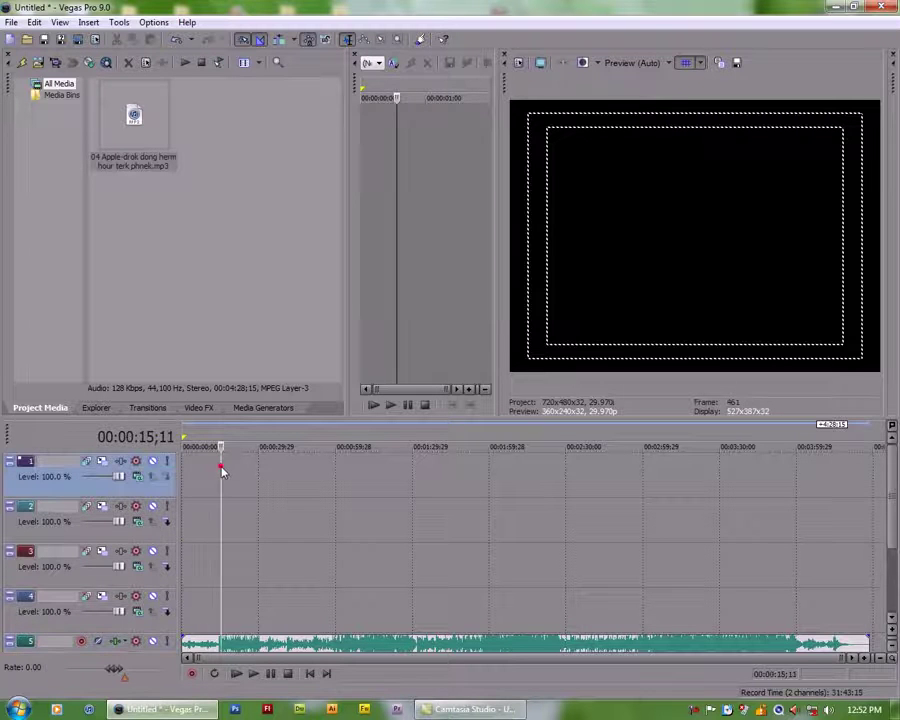
click(240, 532)
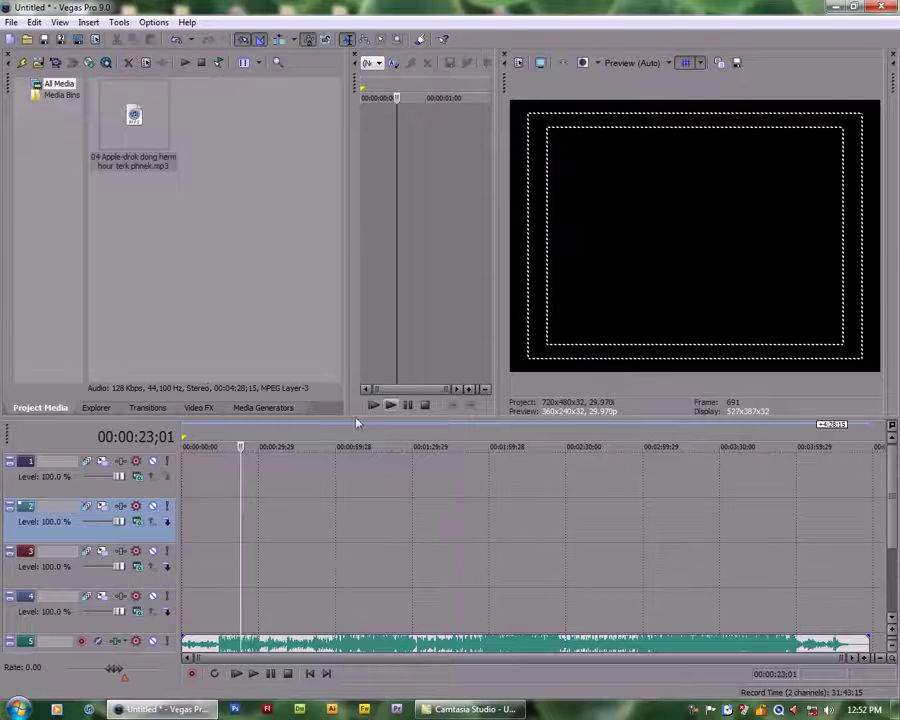
right_click(234, 477)
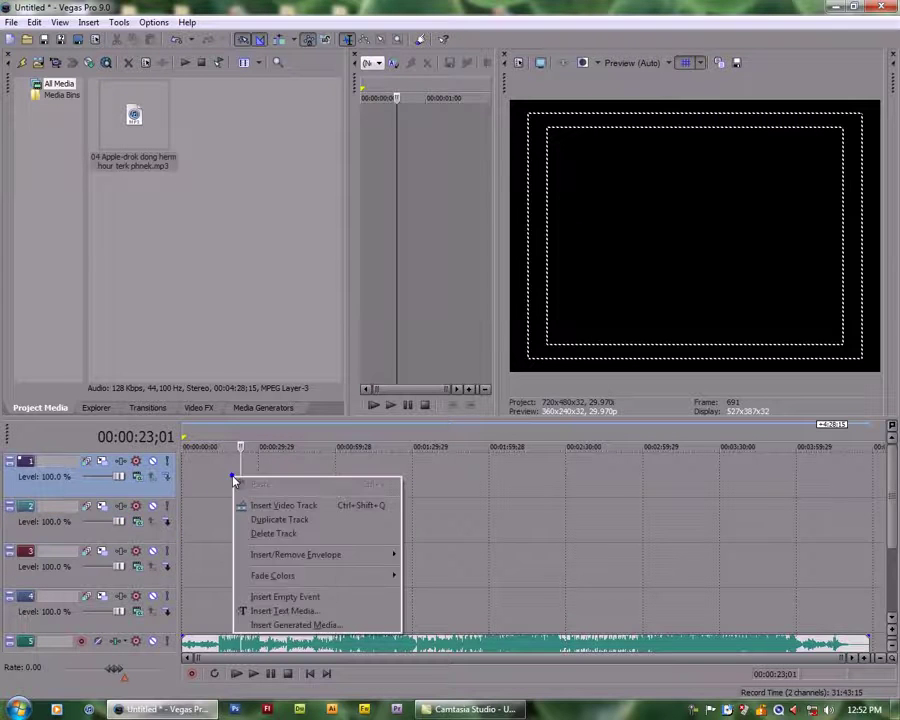
click(284, 610)
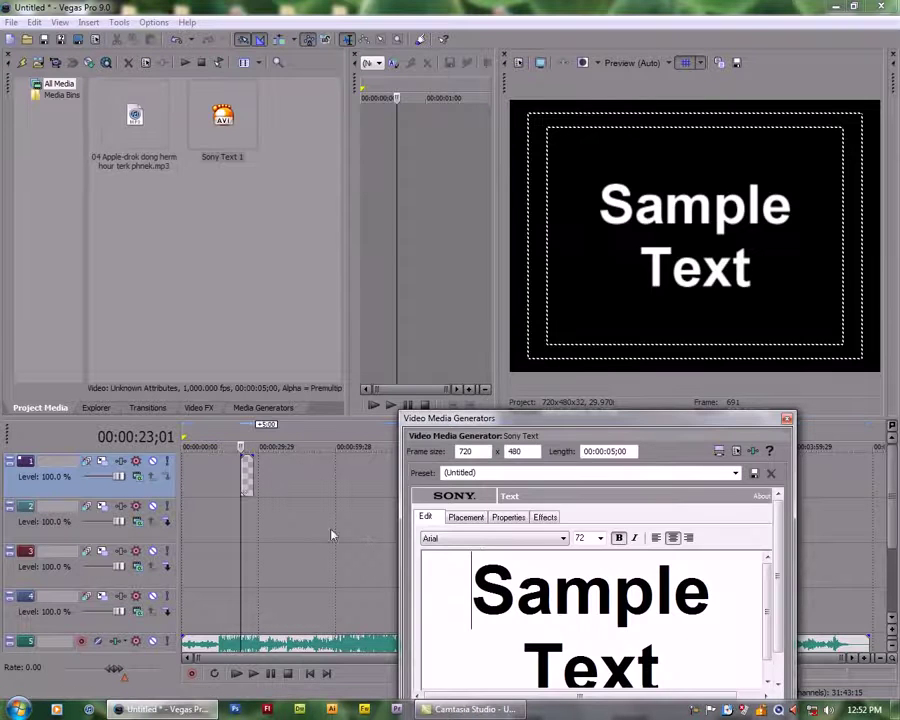
right_click(208, 481)
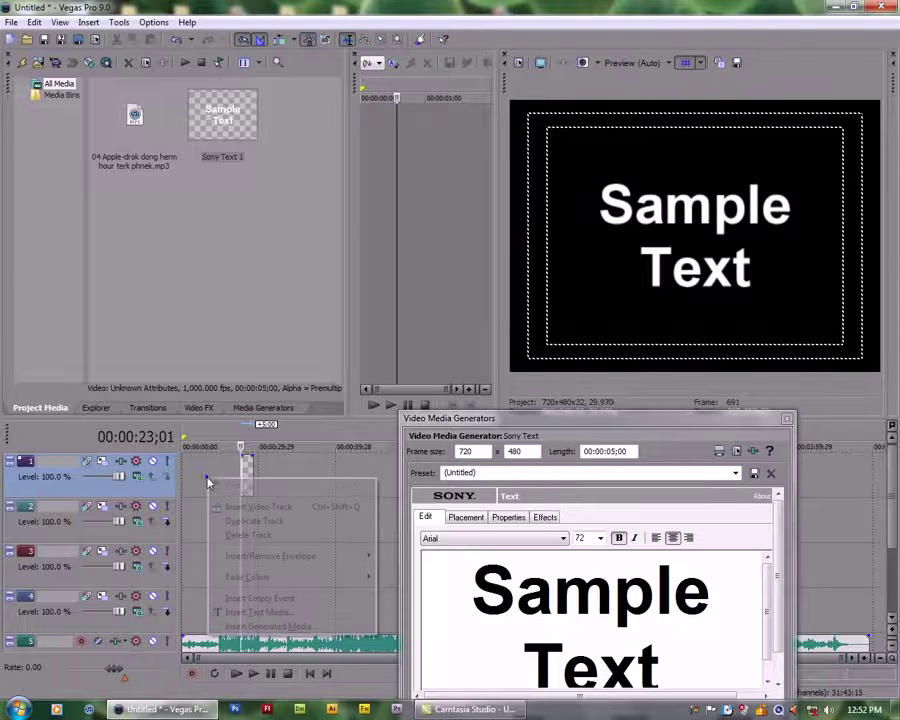
click(549, 430)
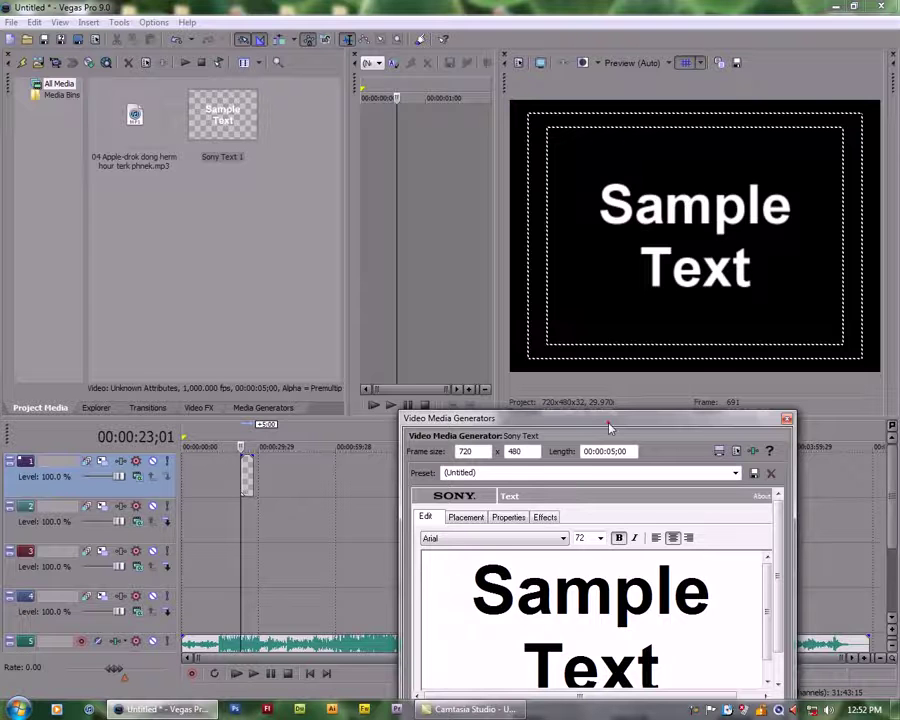
Change the font of the sample text in the new text event to Limon S4.
drag(580, 414, 492, 246)
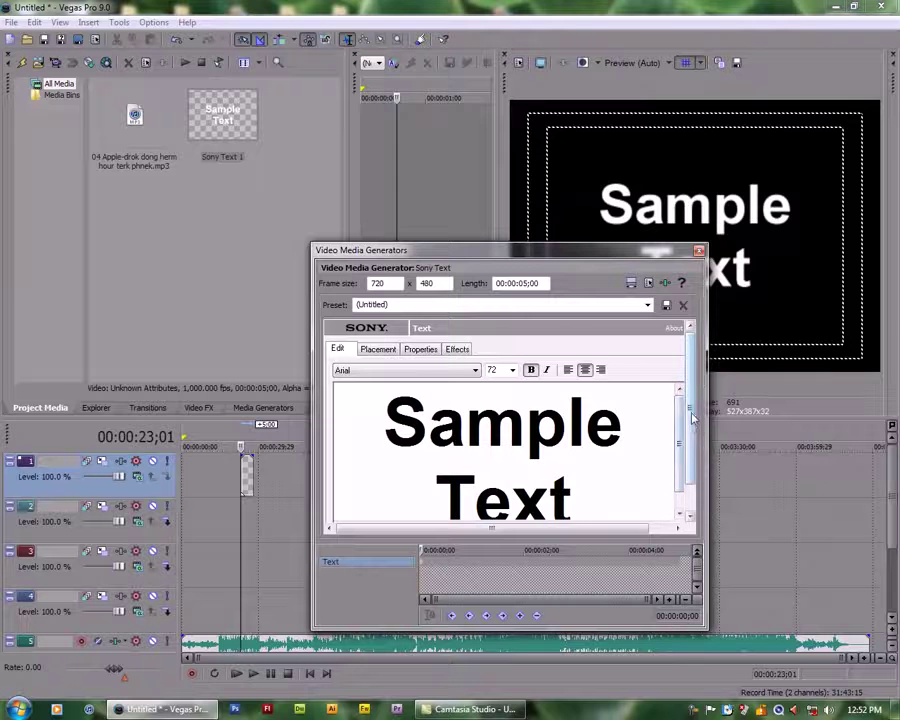
mouse_move(679, 445)
mouse_down()
mouse_move(679, 474)
mouse_move(679, 445)
mouse_up()
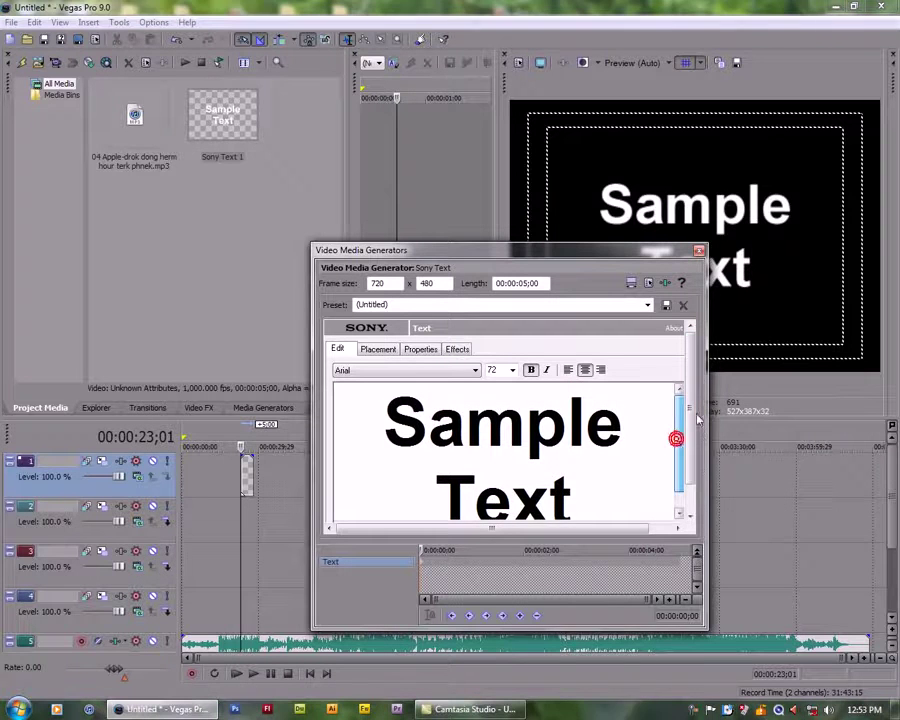
click(460, 372)
click(454, 371)
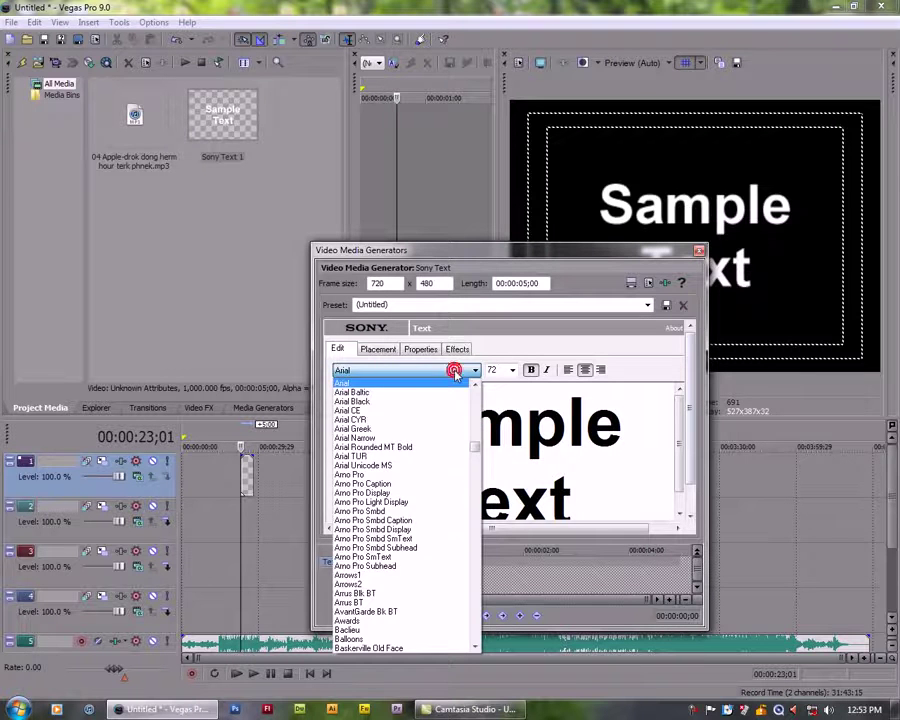
click(453, 371)
text(lim)
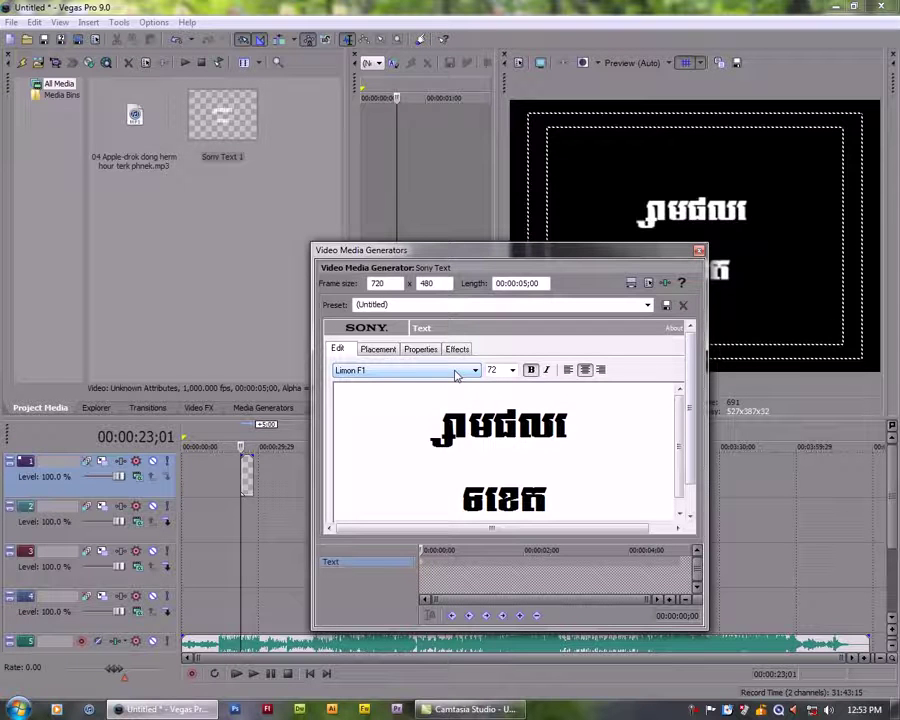
scroll(448, 368, down, 9)
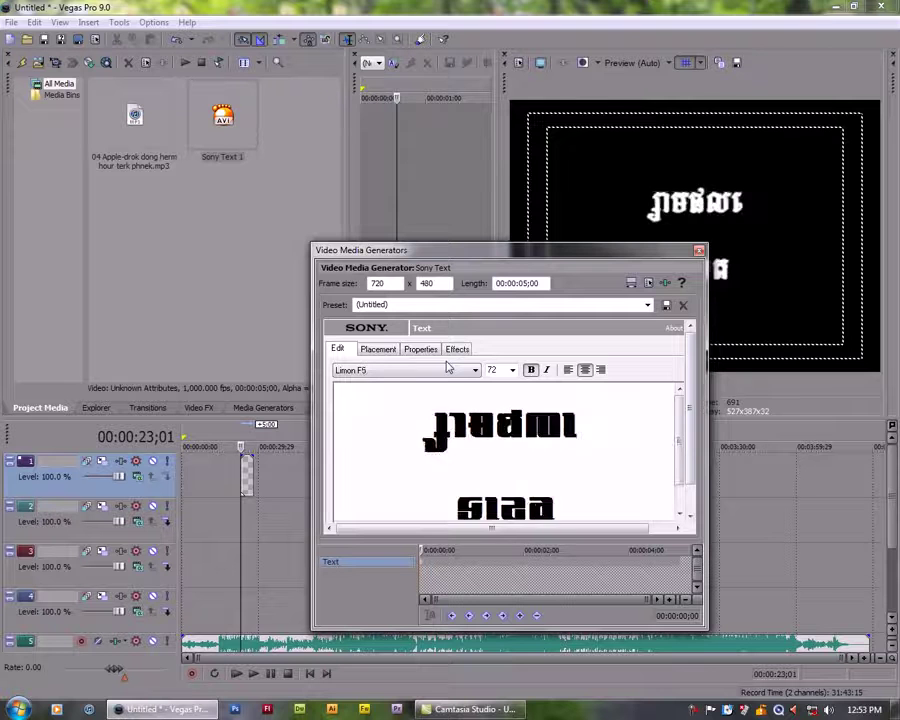
scroll(448, 368, down, 4)
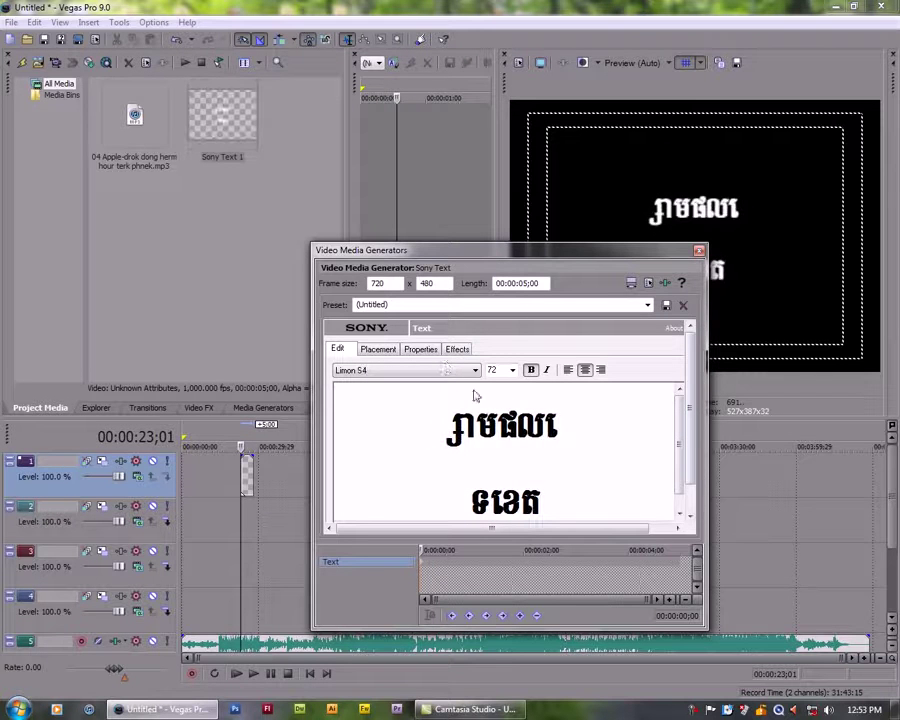
scroll(554, 462, down, 1)
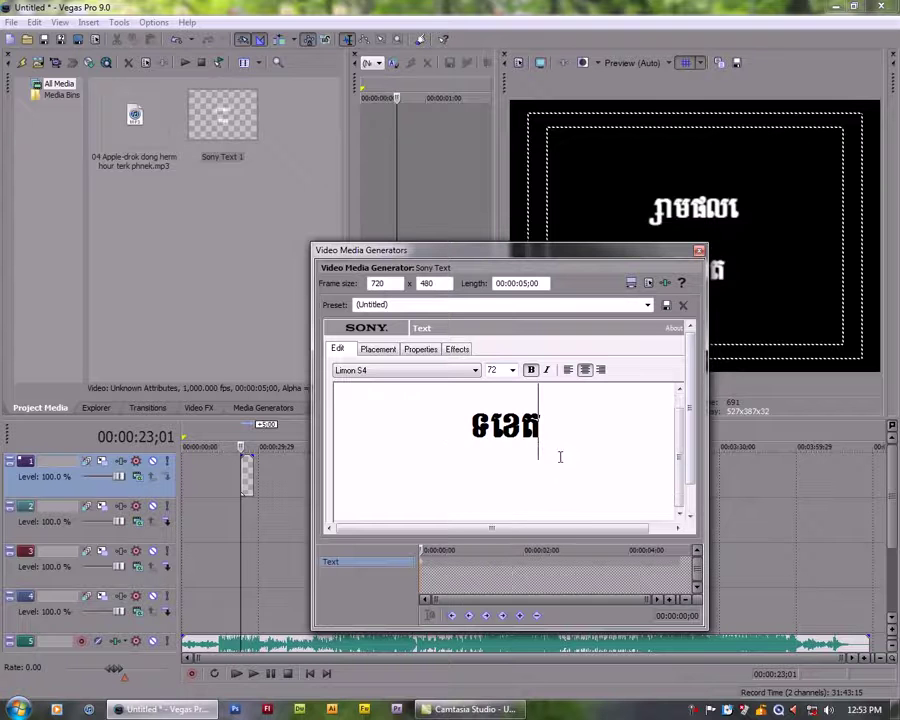
Clear the sample text and format the empty text event at size 58, not bold, and centered.
key(ctrl+a)
key(Delete)
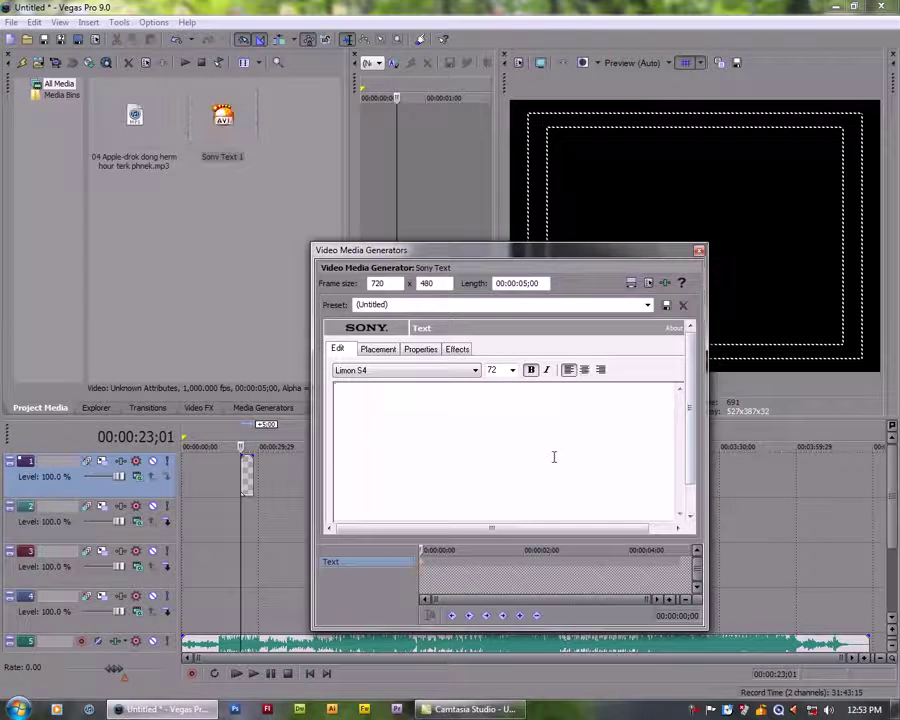
click(494, 369)
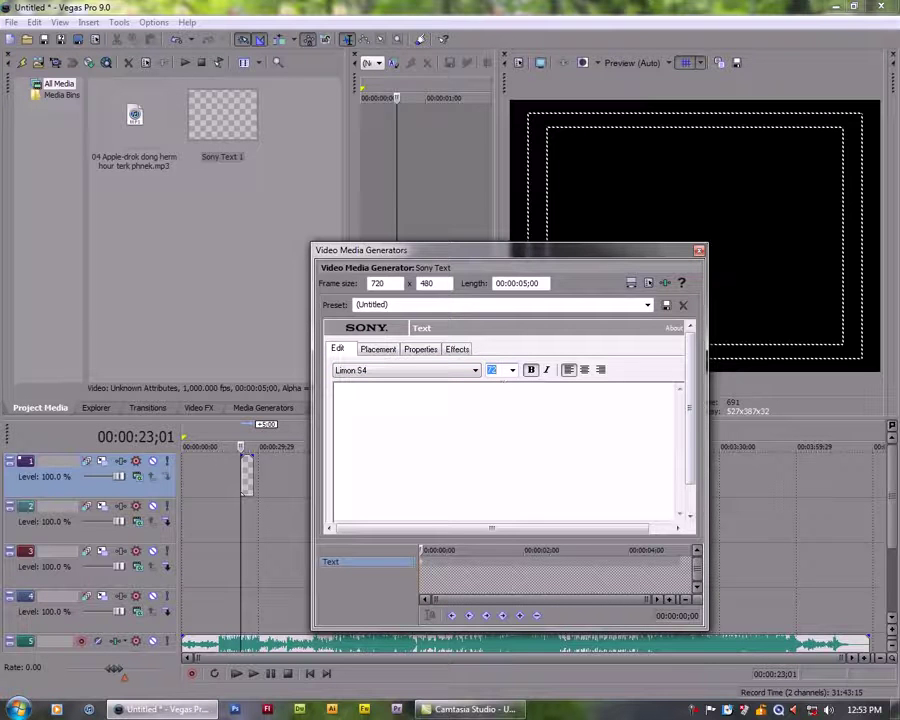
key(Return)
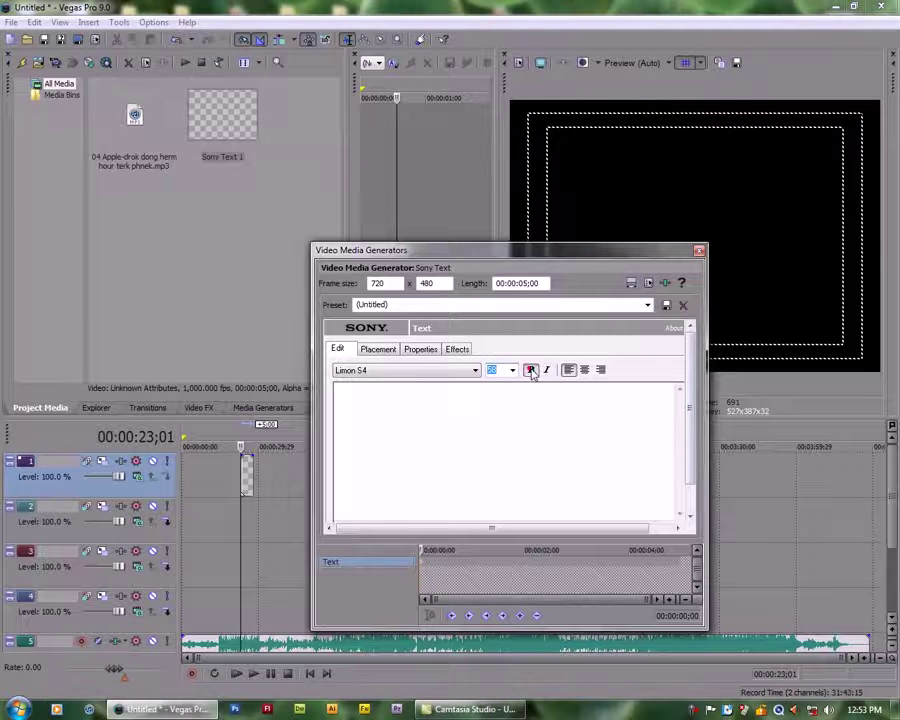
click(585, 370)
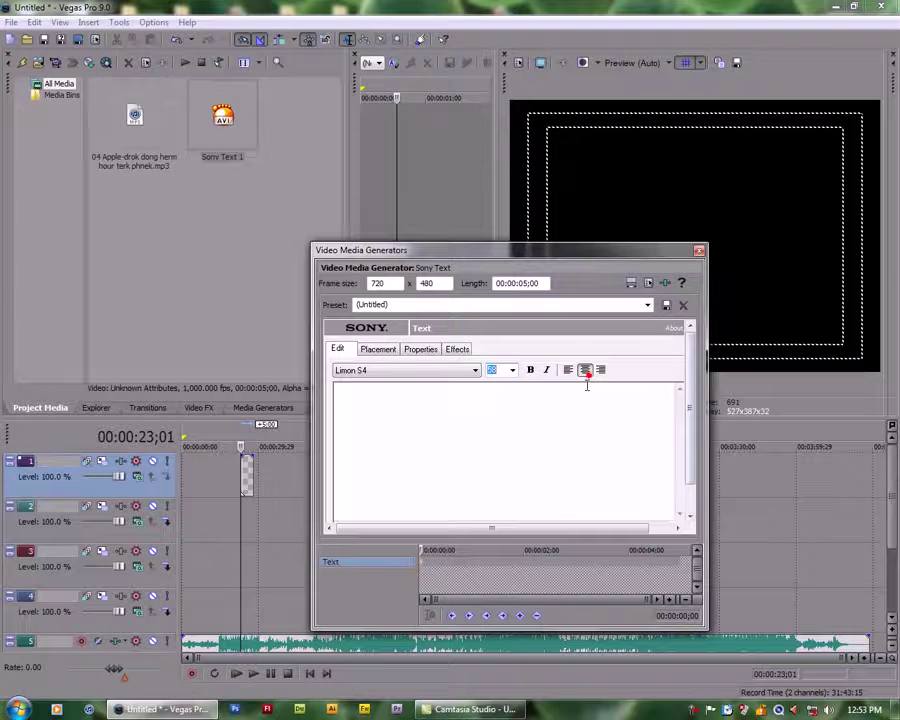
Set the text's vertical placement to 0.390 and correct the Track2 line of the desktop sticky note to y=690.
click(386, 354)
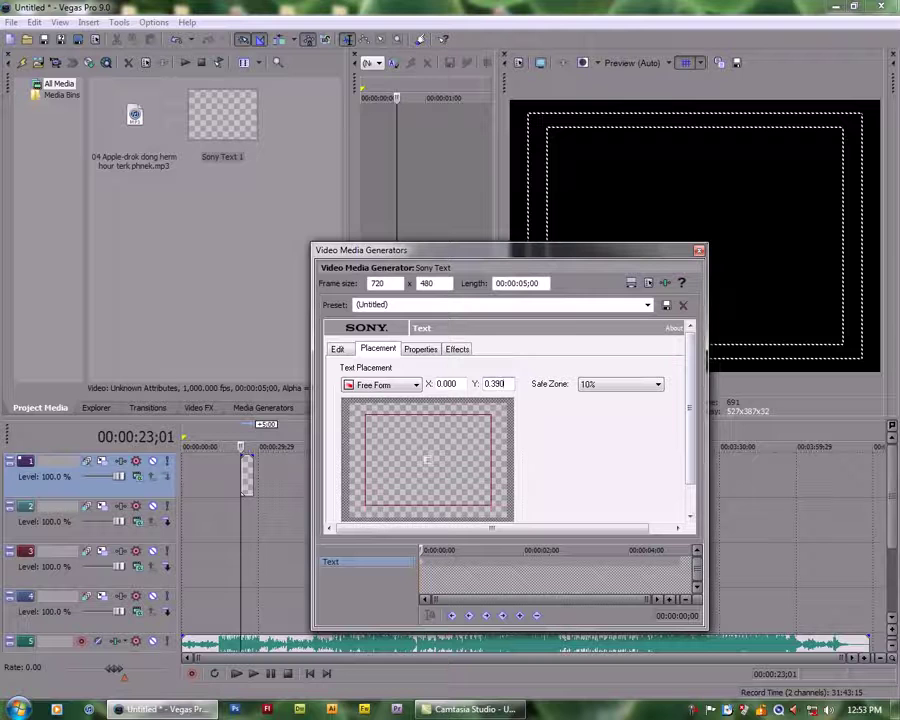
click(830, 7)
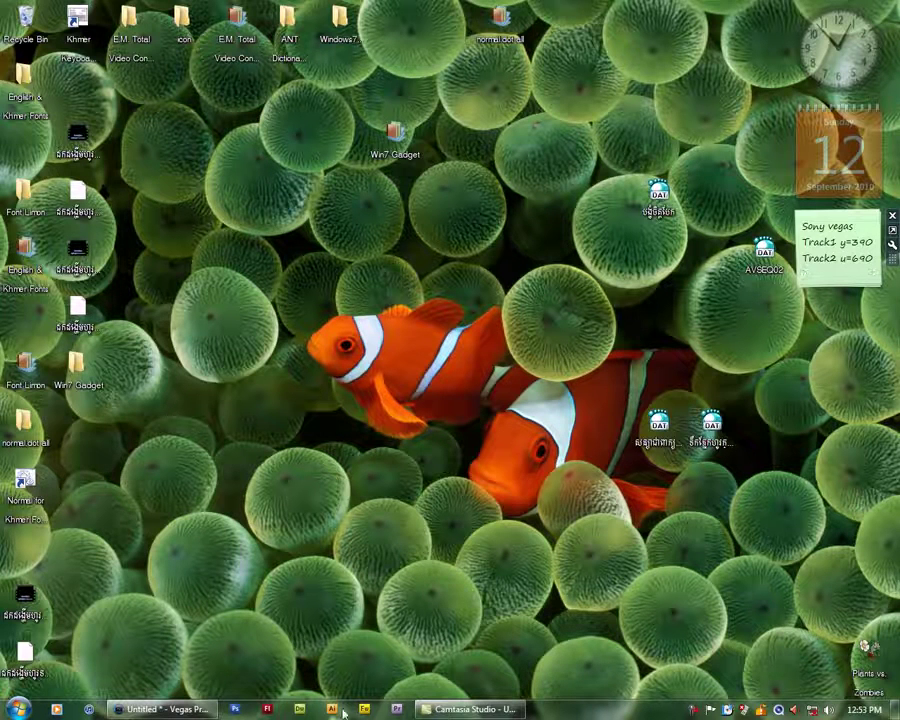
click(842, 261)
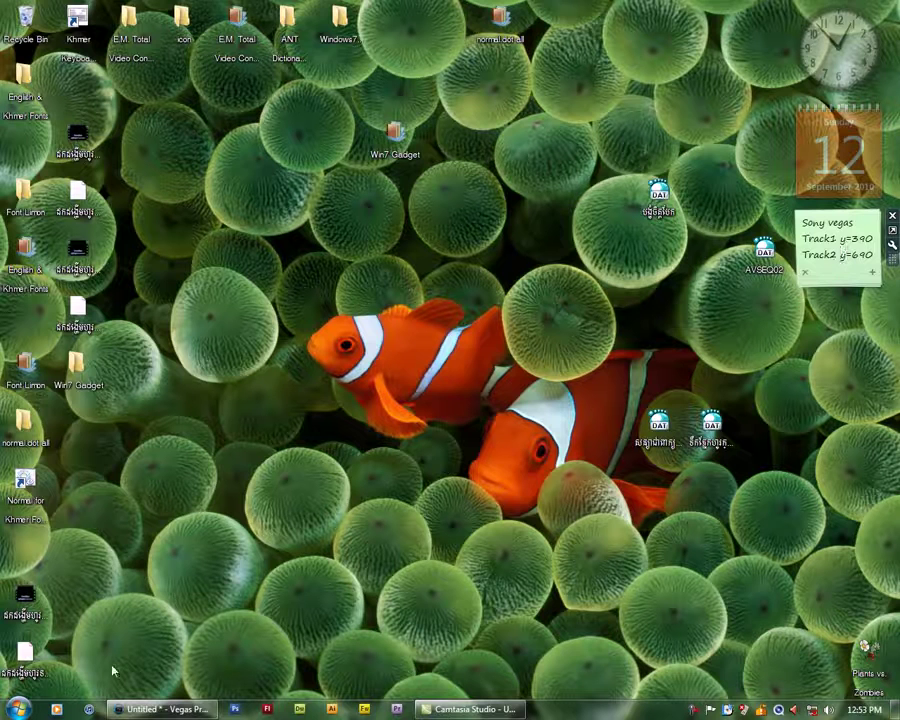
click(152, 709)
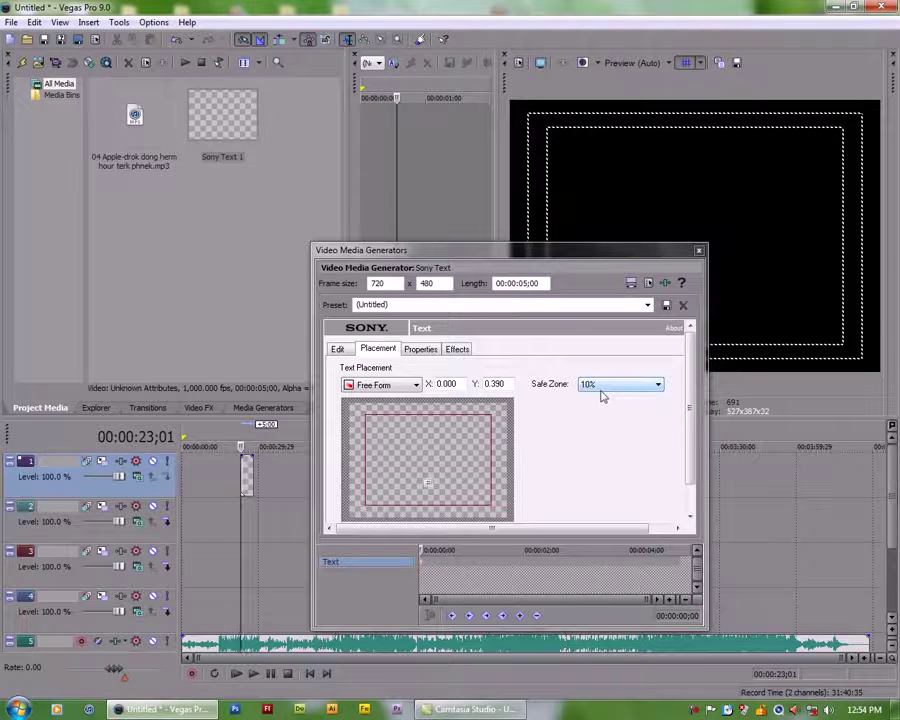
click(686, 461)
click(686, 455)
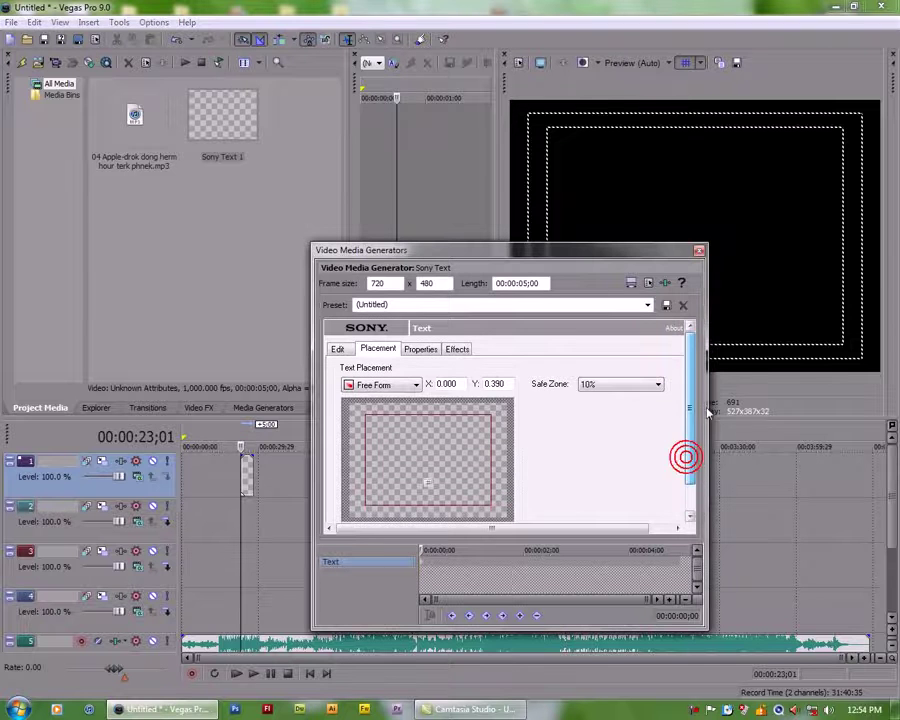
Set the text color to dark blue with R 0, G 0, and B 180.
click(422, 351)
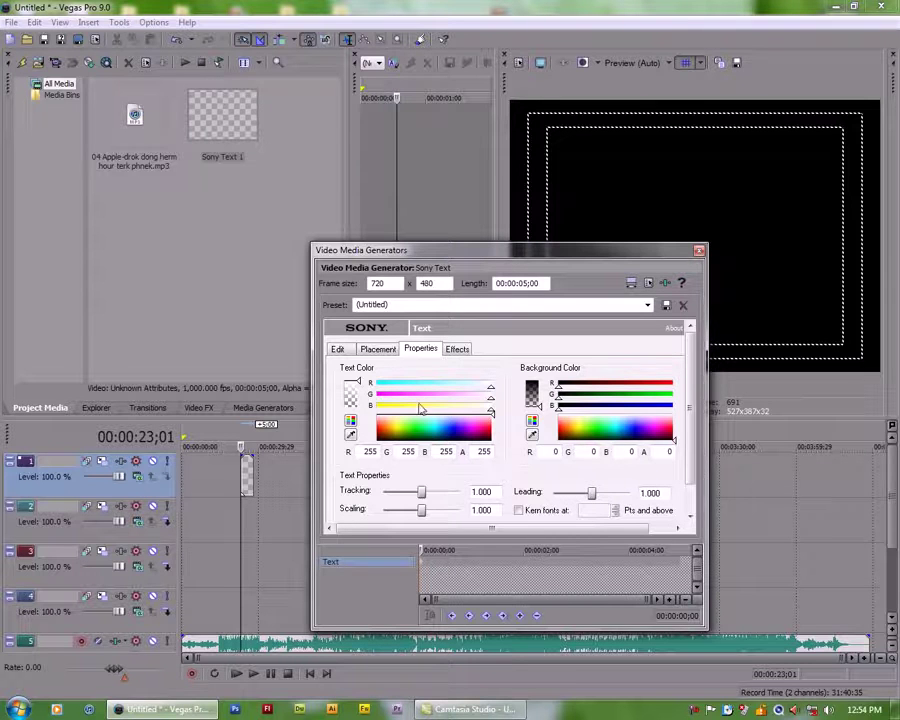
drag(374, 452, 349, 452)
text(0)
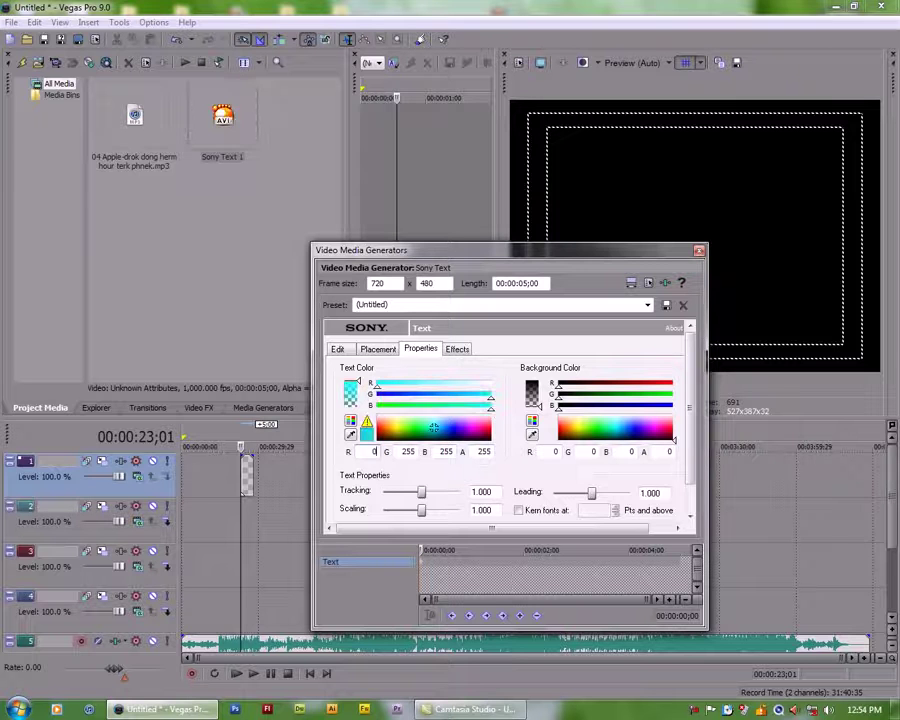
double_click(418, 452)
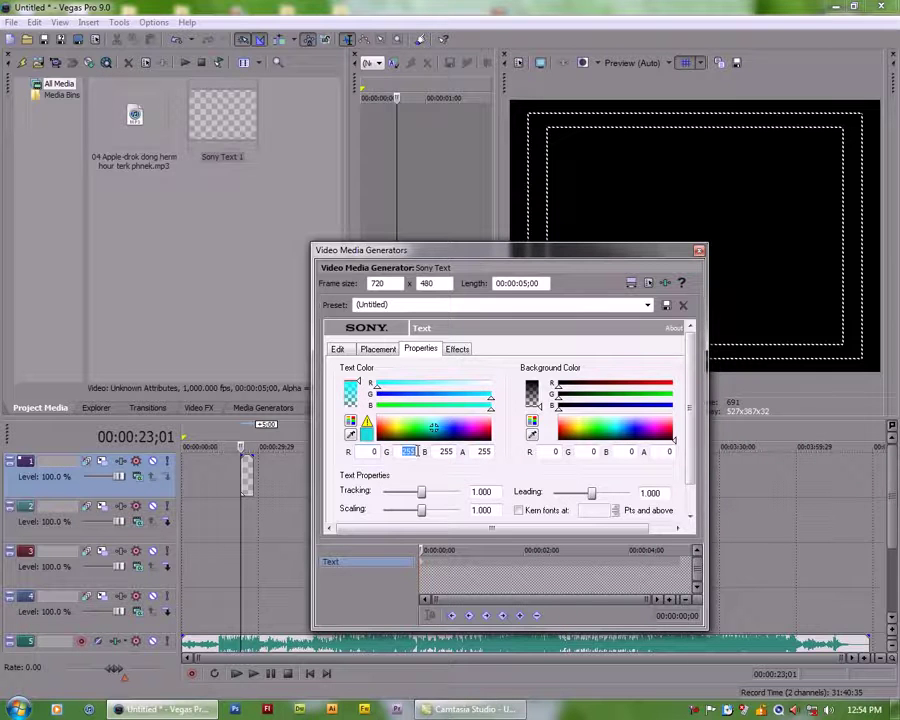
text(0)
double_click(446, 452)
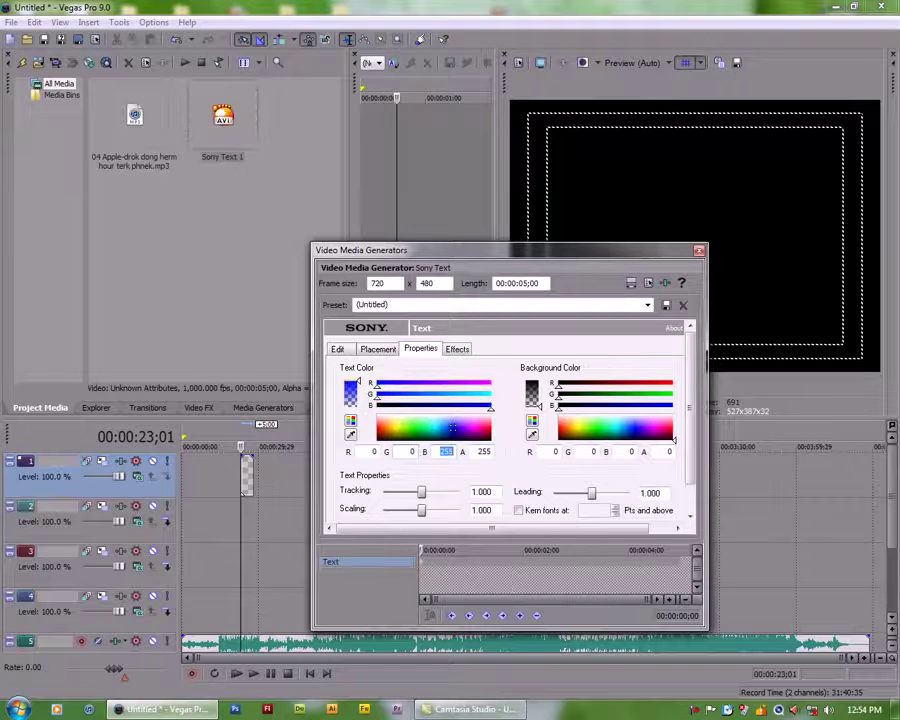
text(180)
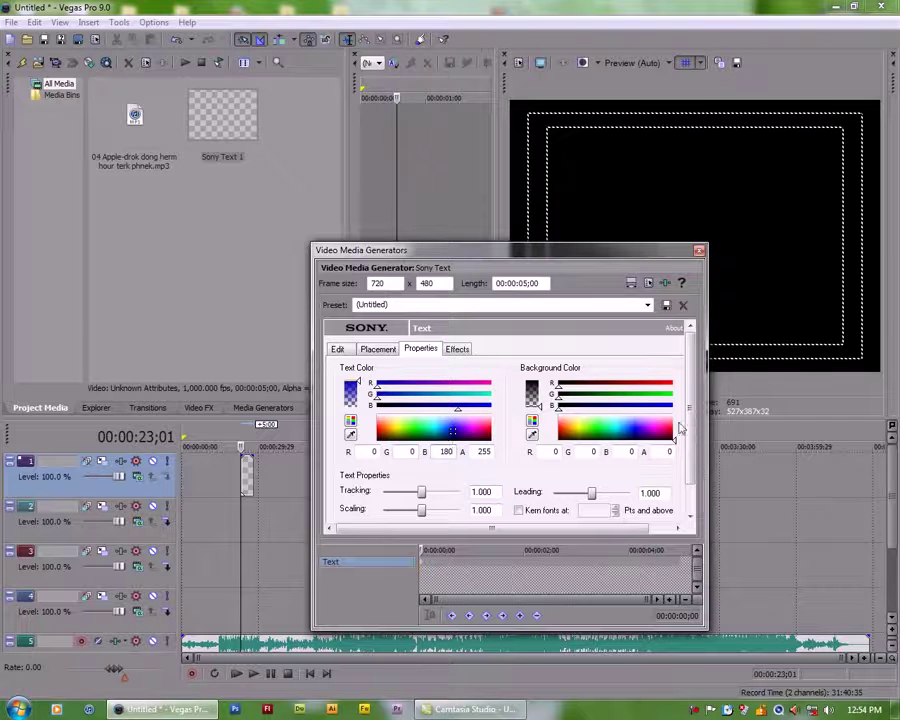
Set the text's leading to 0.8.
click(660, 493)
text(1)
text(0)
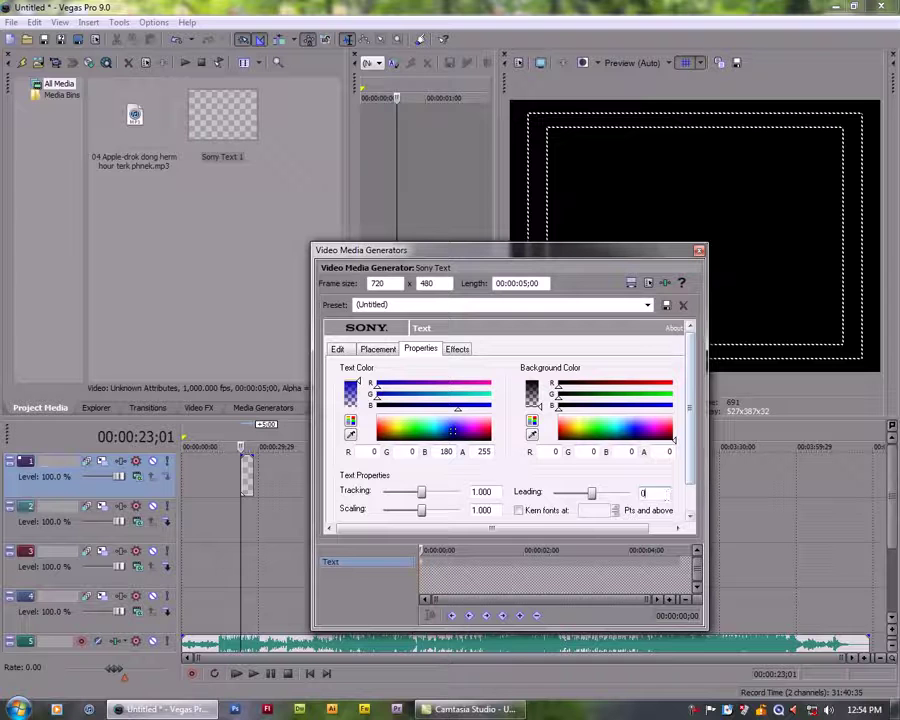
text(.8)
key(Return)
Enable the text outline and make it white by setting its blue value to 255.
click(455, 351)
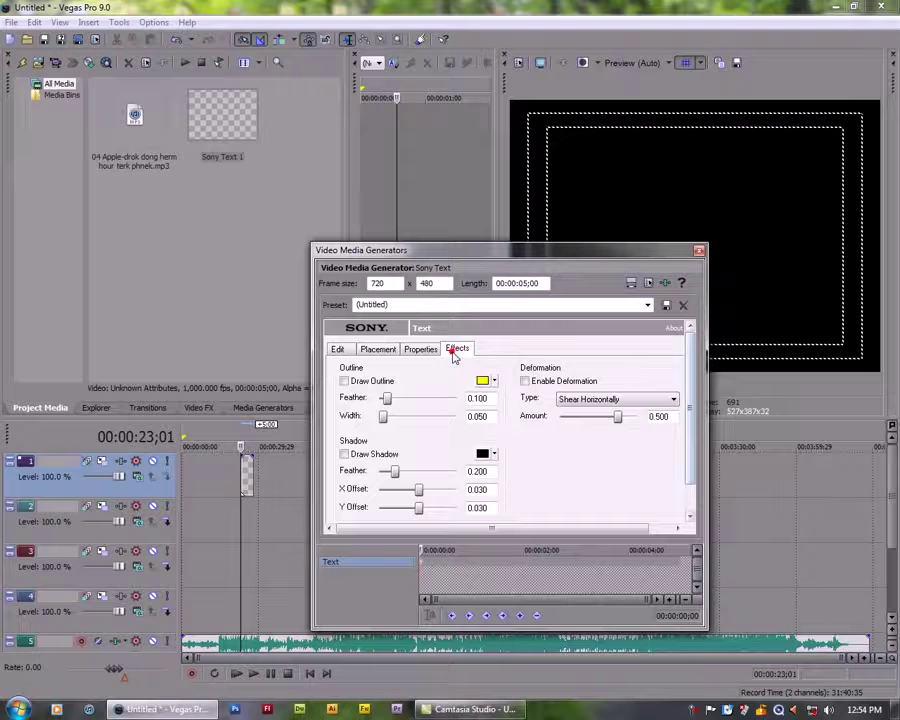
click(345, 380)
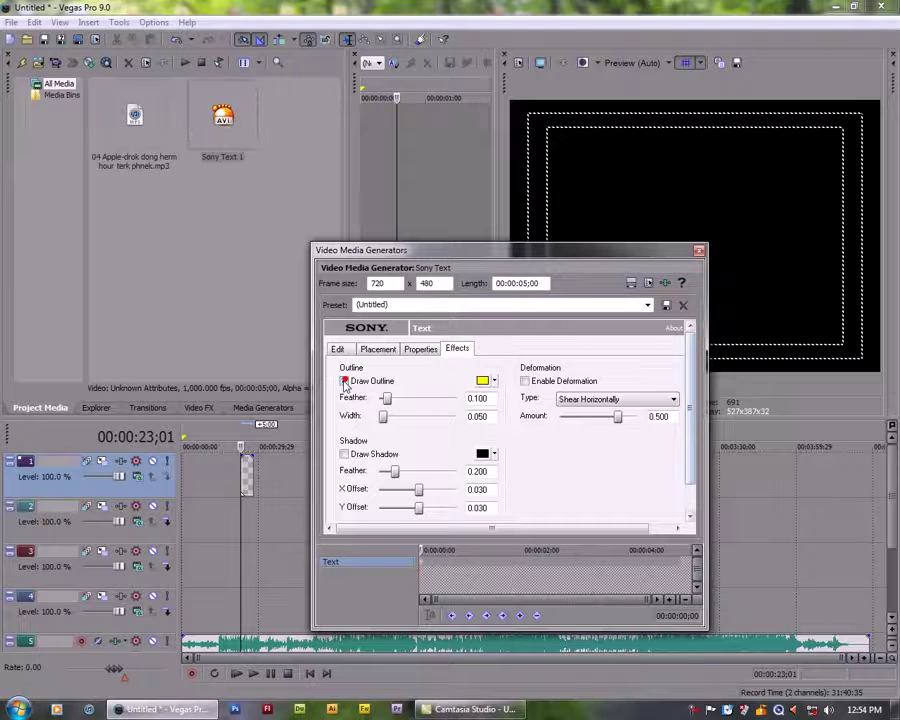
click(484, 380)
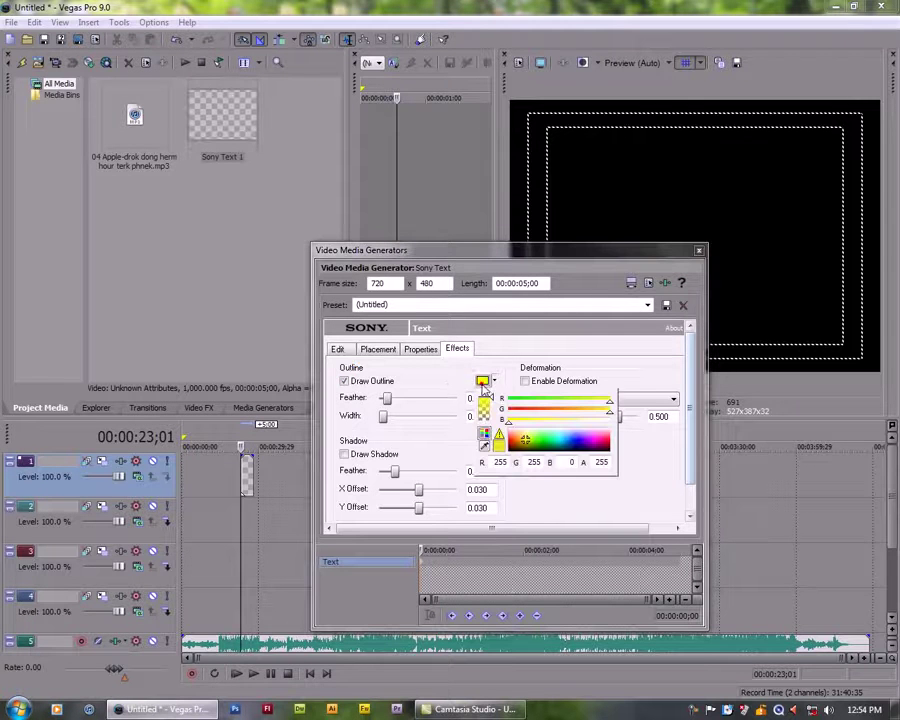
click(571, 462)
text(255)
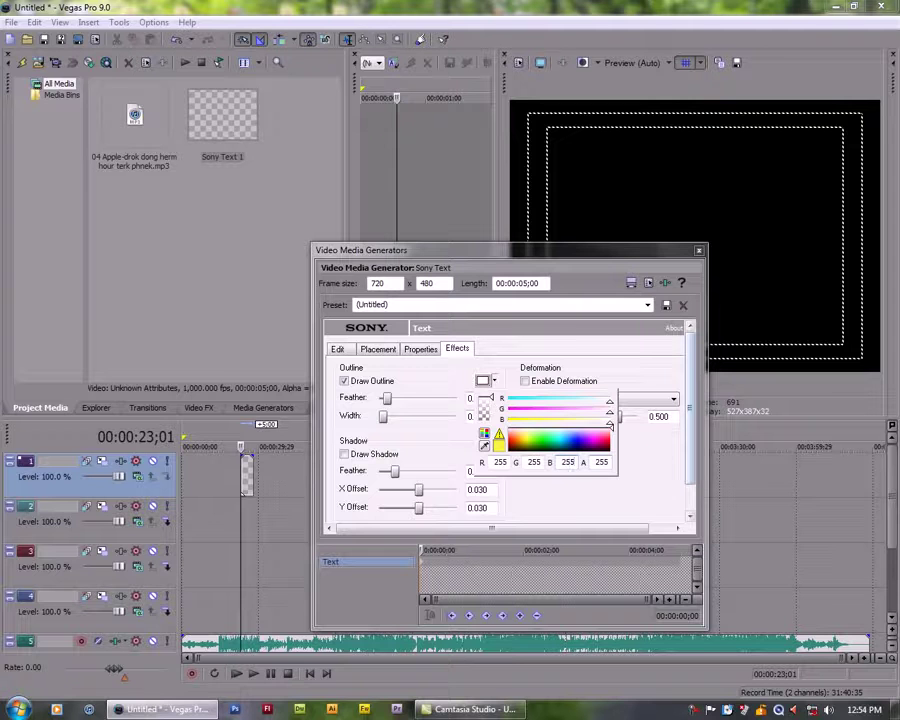
key(Return)
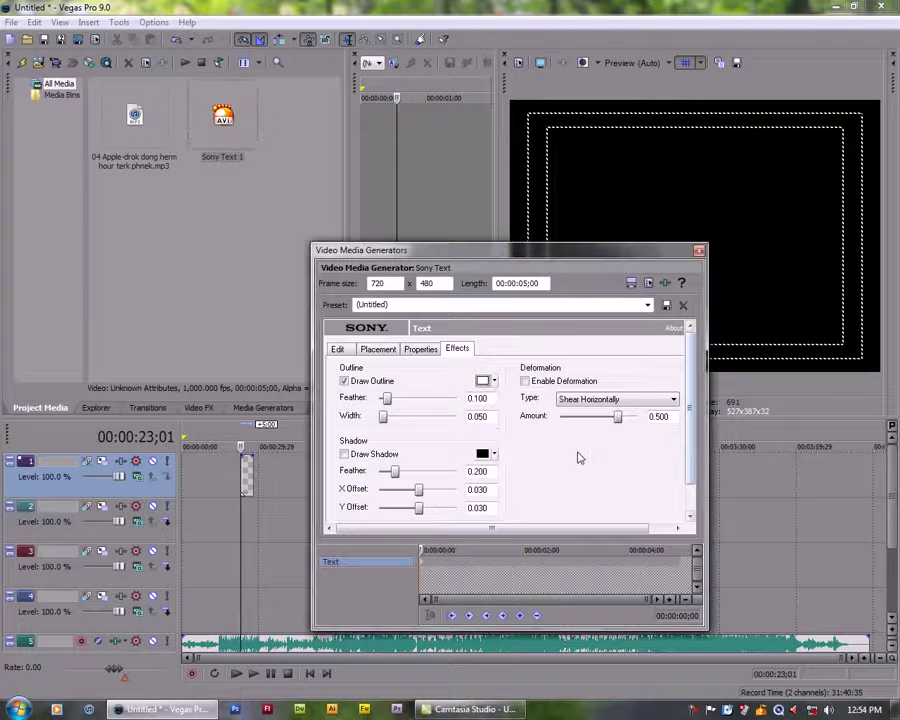
click(344, 455)
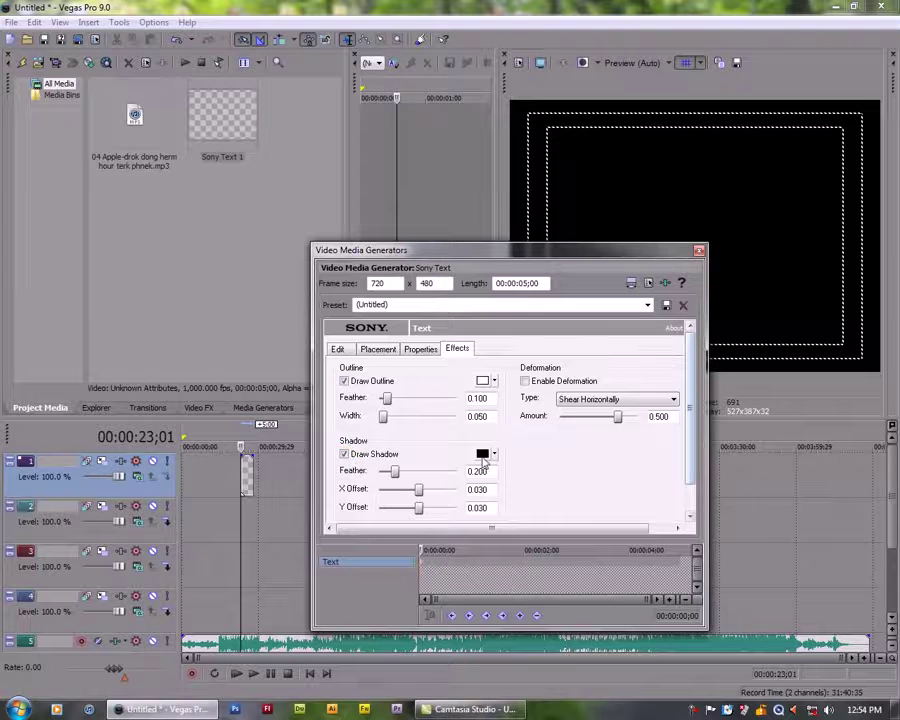
click(344, 455)
click(344, 455)
click(344, 455)
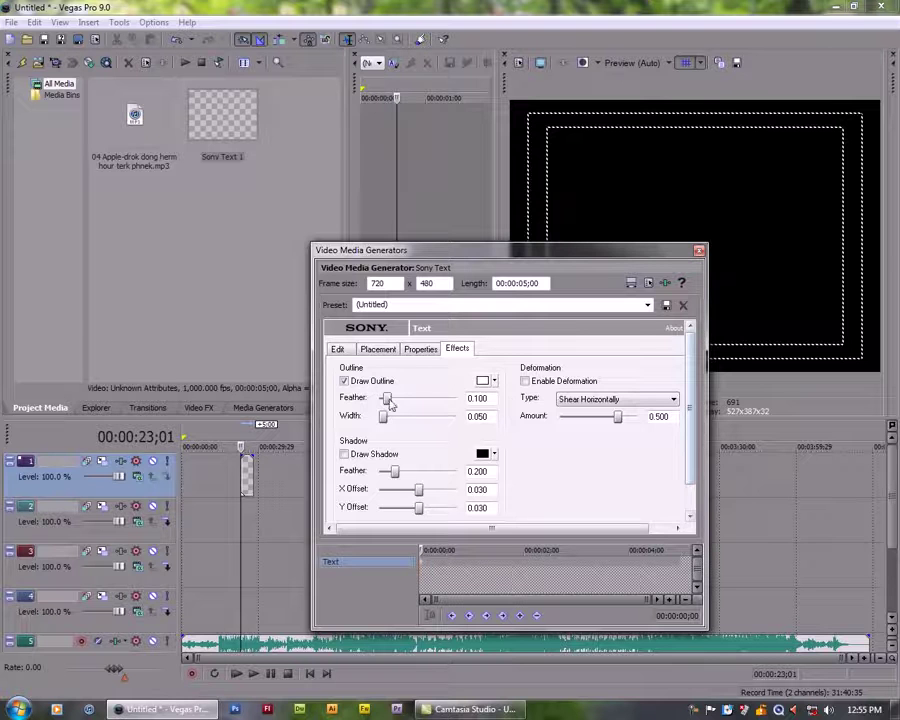
Set the outline's feather to 0 and its width to 0.13.
drag(386, 398, 379, 398)
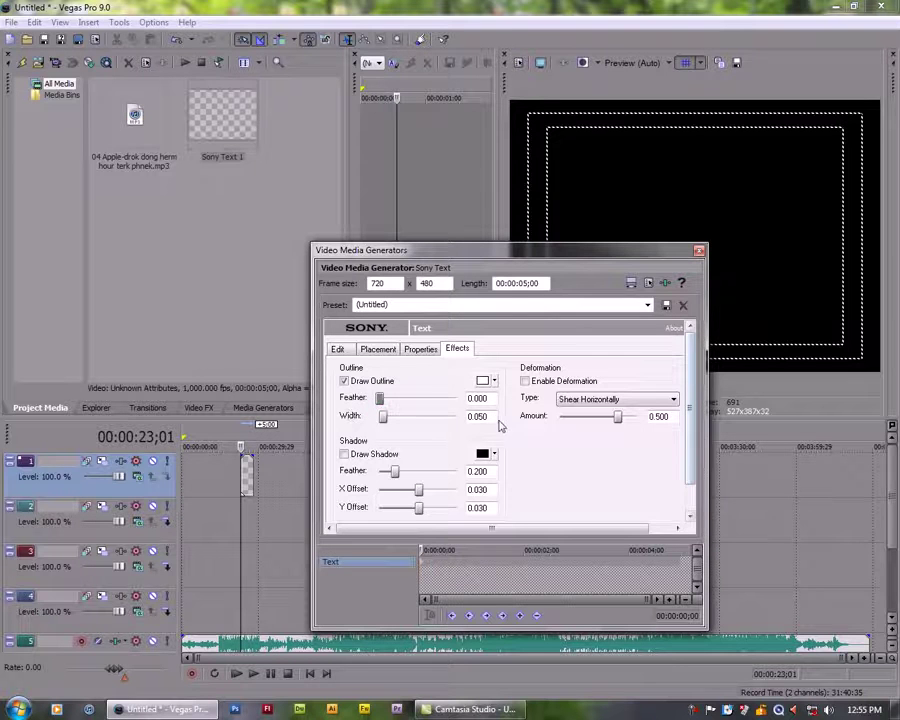
double_click(494, 418)
text(0.13)
Enable the text shadow and set its feather, X offset, and Y offset to 0.
click(353, 456)
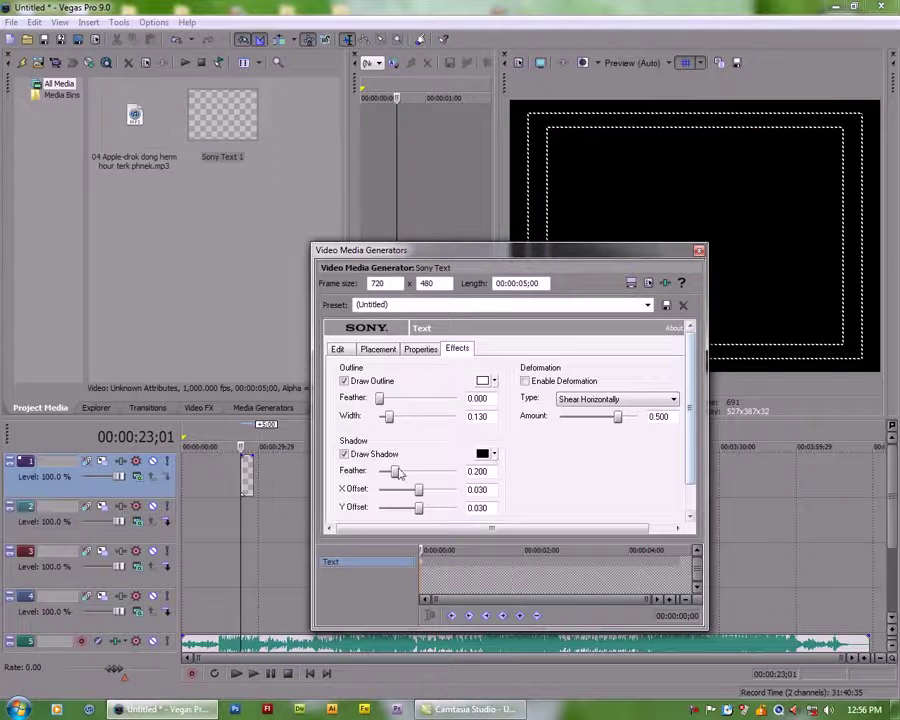
double_click(469, 471)
text(0)
key(Return)
double_click(476, 489)
text(0)
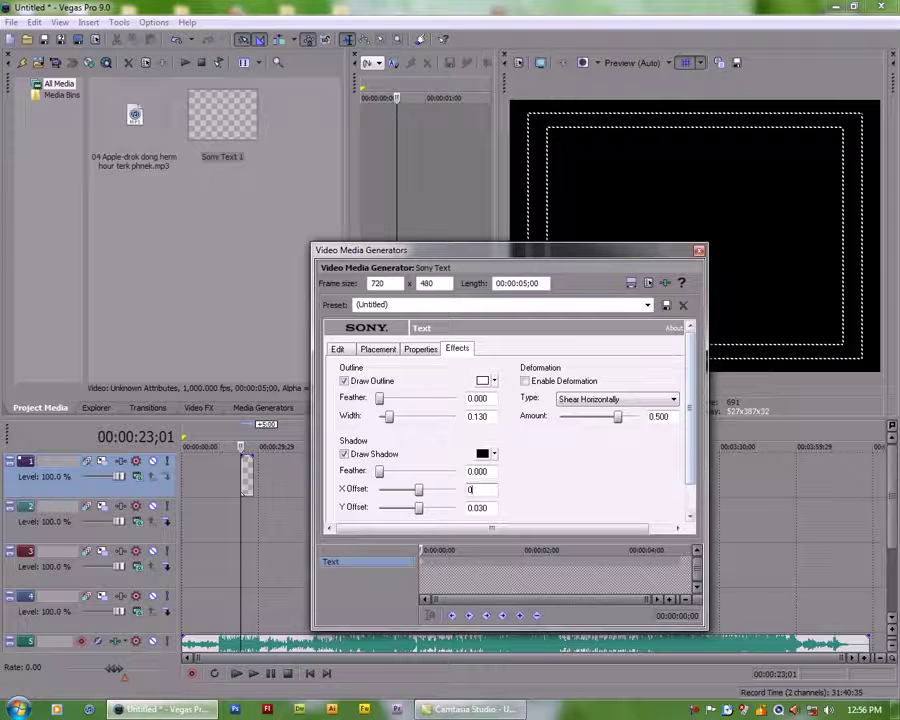
key(Tab)
text(0)
key(Return)
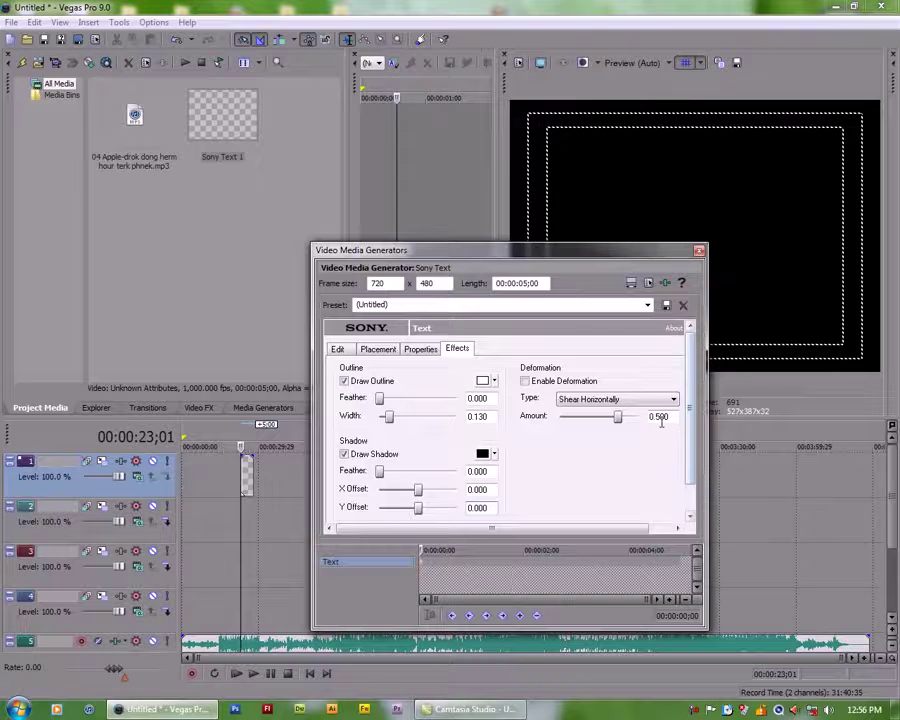
Review the text event's font, placement, color, leading, outline, and shadow settings.
click(420, 350)
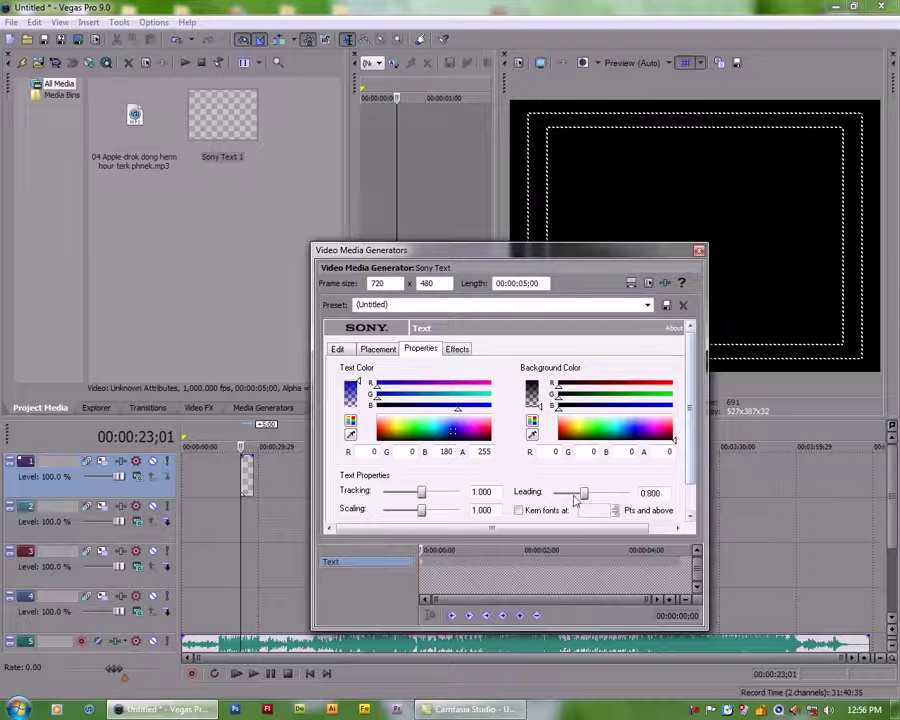
click(457, 348)
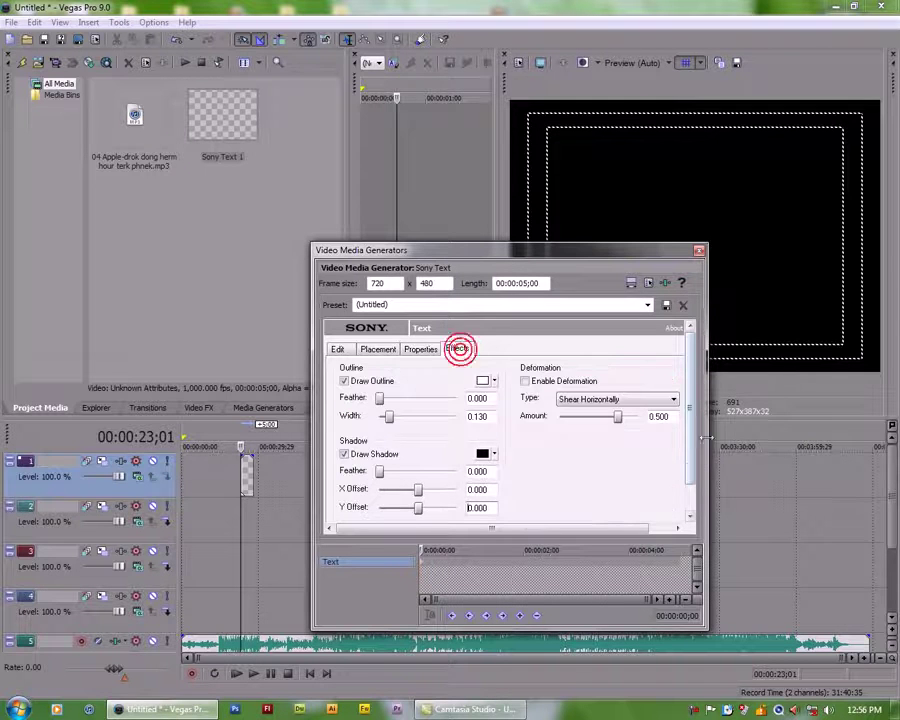
click(421, 349)
click(378, 350)
click(337, 349)
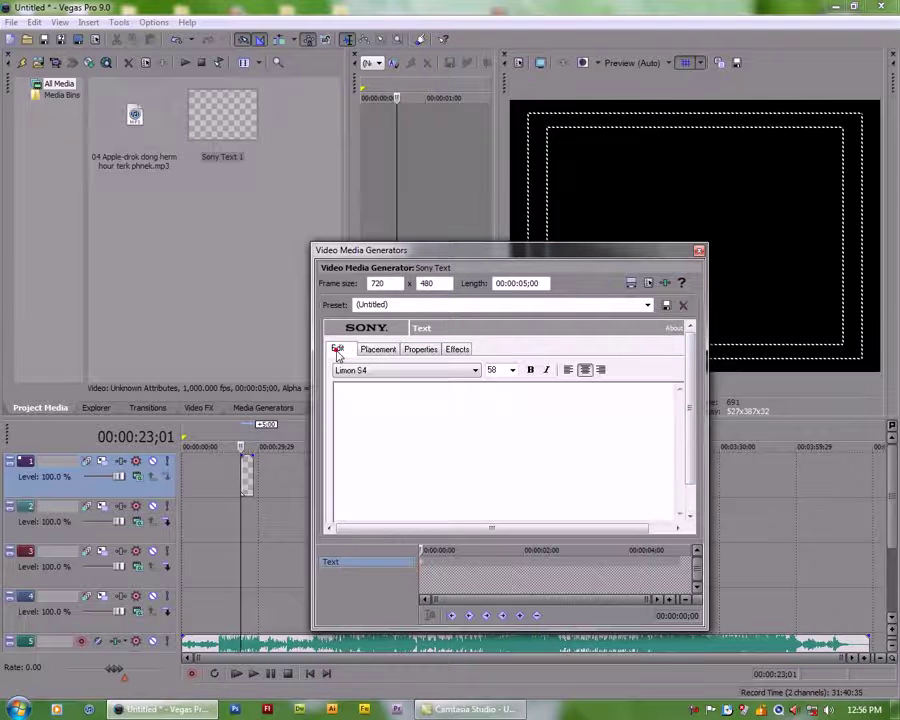
click(376, 349)
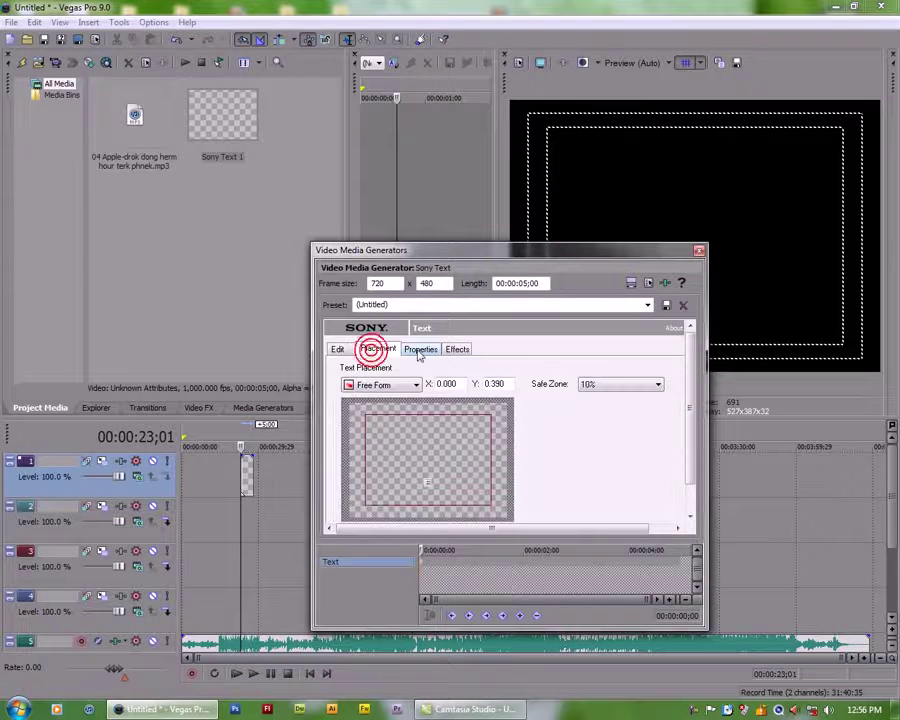
click(420, 351)
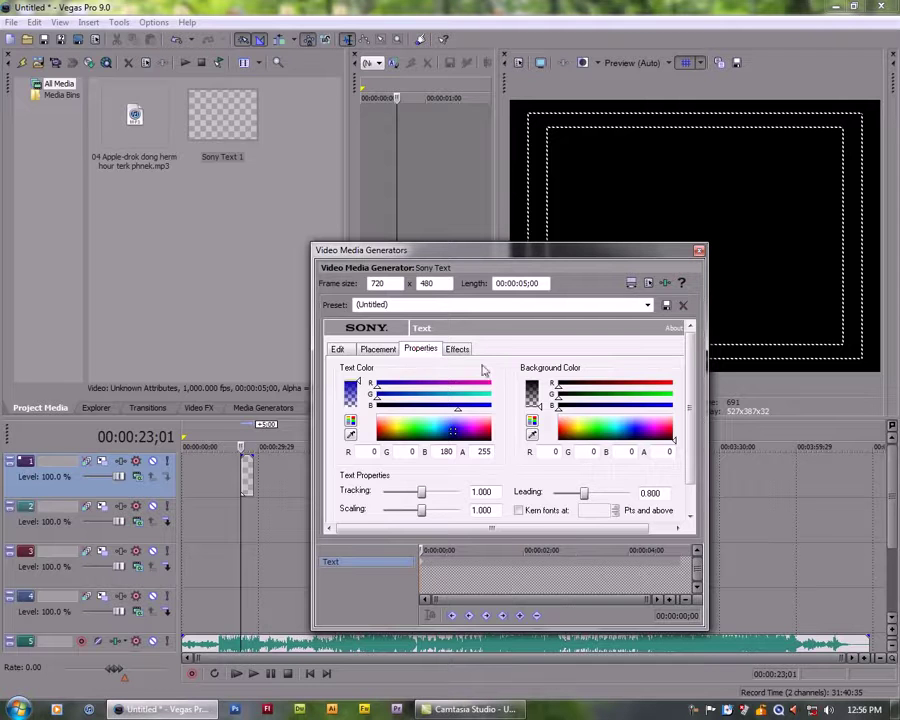
click(457, 349)
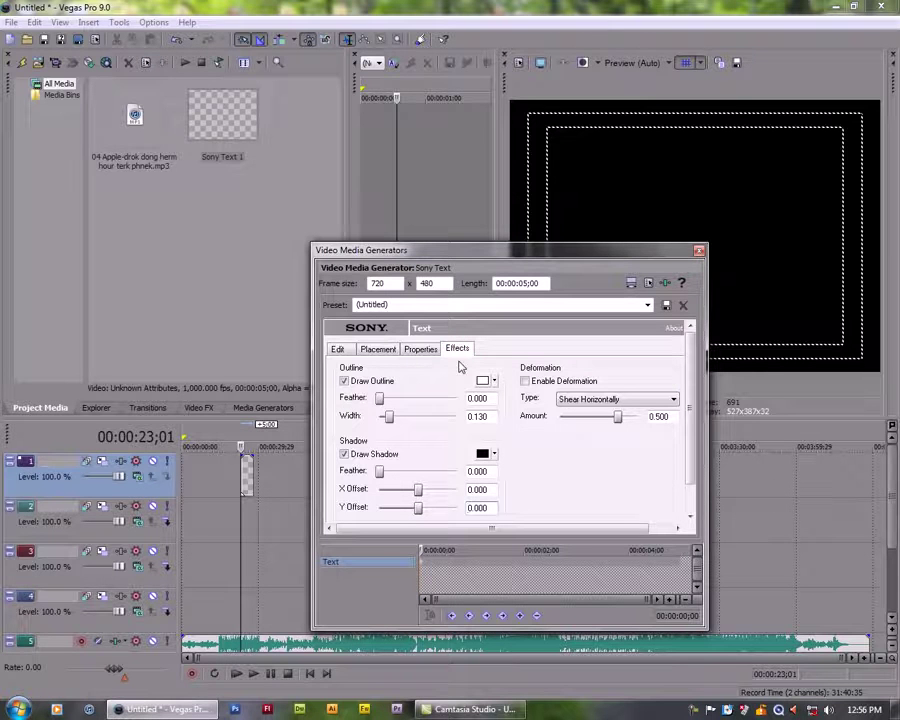
click(339, 349)
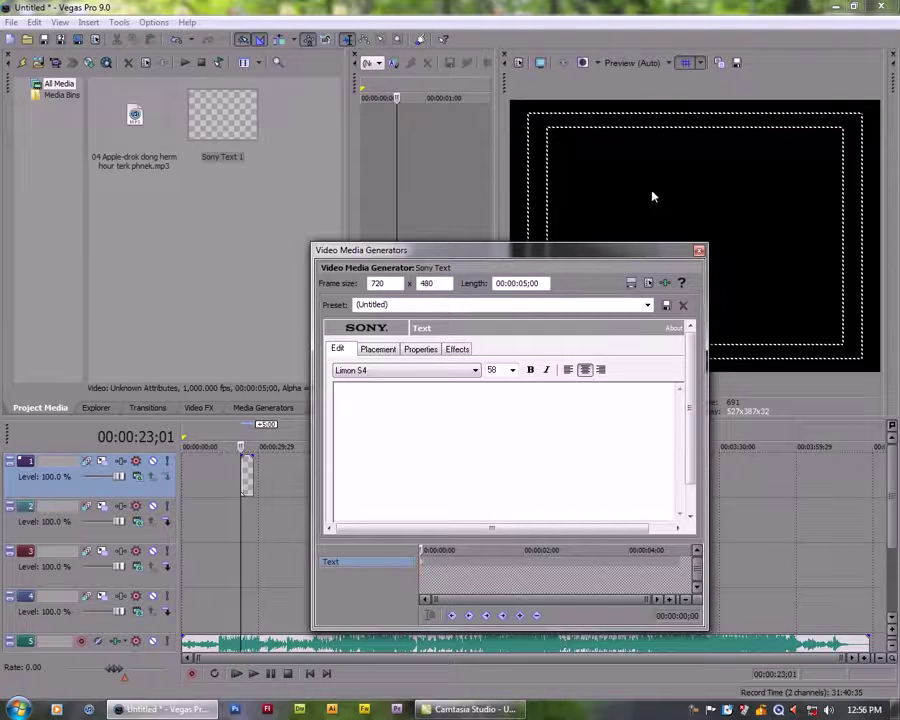
Save the current text settings as a preset named "track_1 strok" and check that it is in the preset list.
click(396, 304)
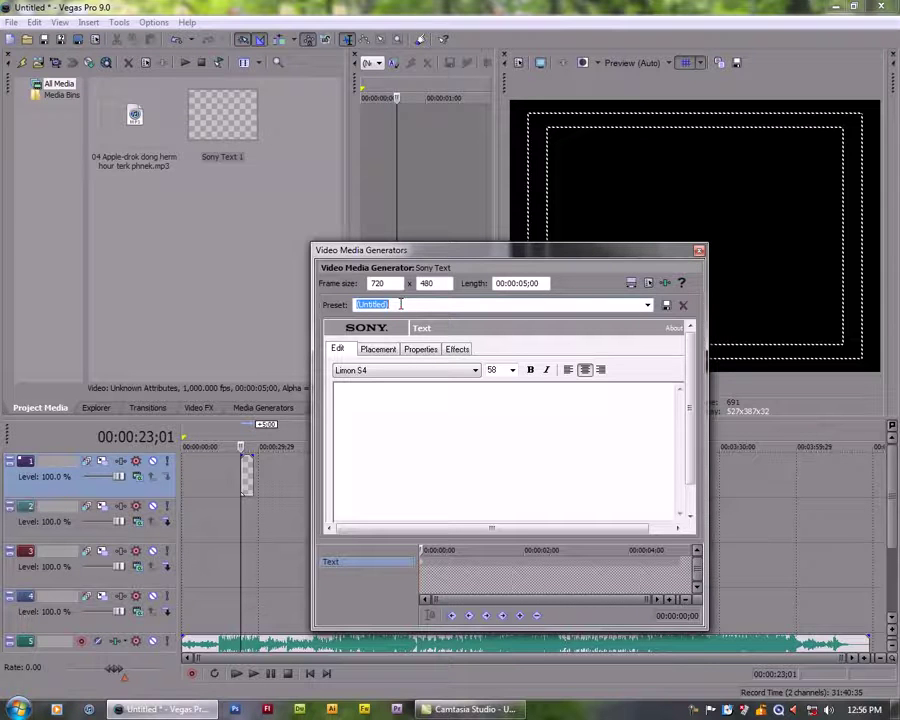
text(tr)
key(BackSpace)
key(BackSpace)
text(strok)
key(Left)
key(Left)
key(Left)
key(Left)
key(Left)
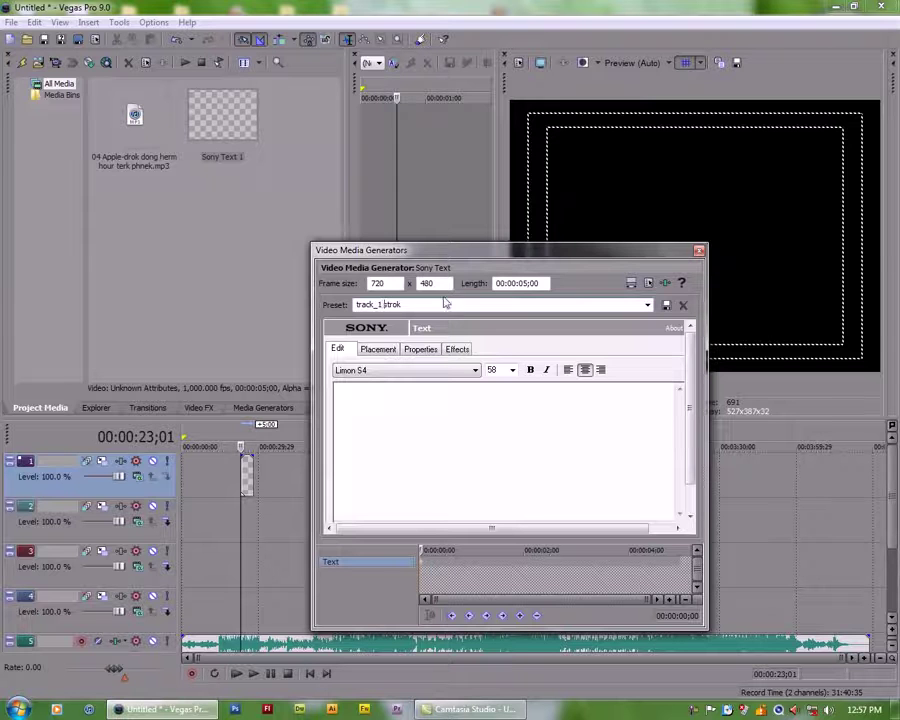
triple_click(413, 305)
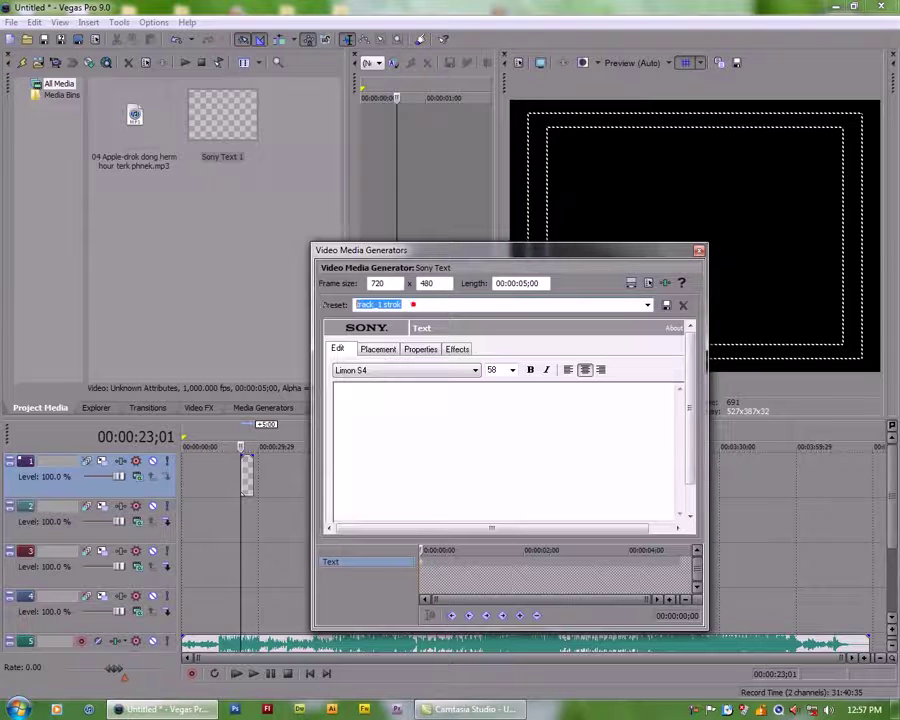
click(667, 305)
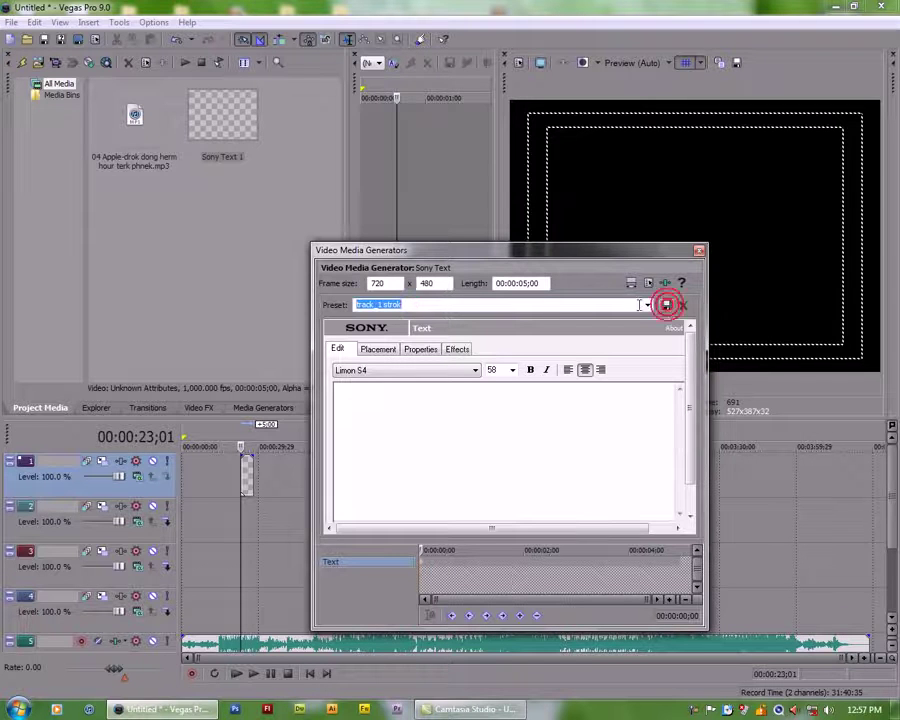
click(647, 305)
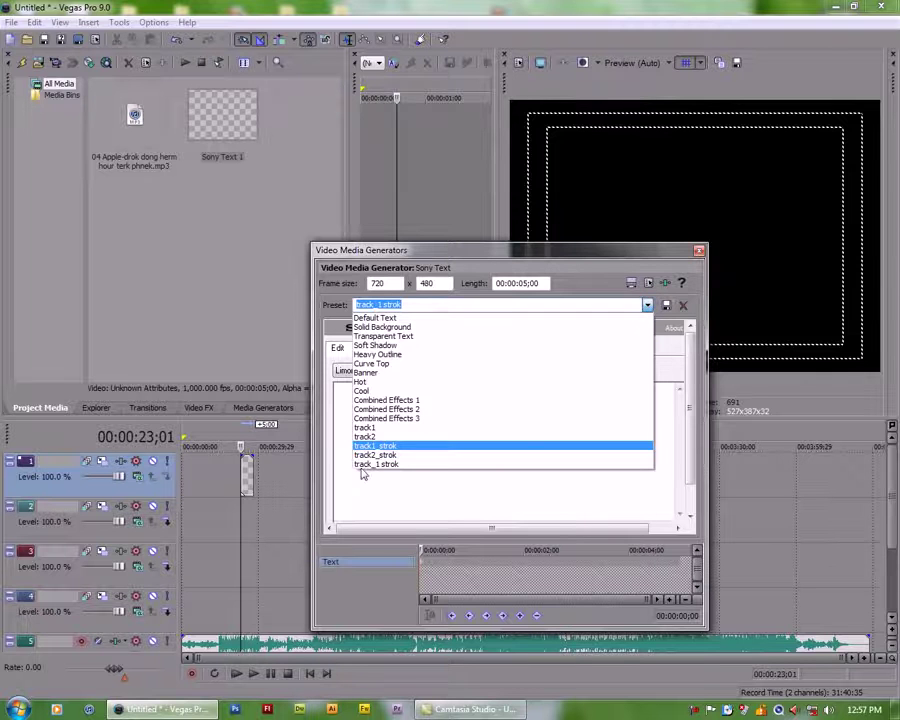
click(575, 258)
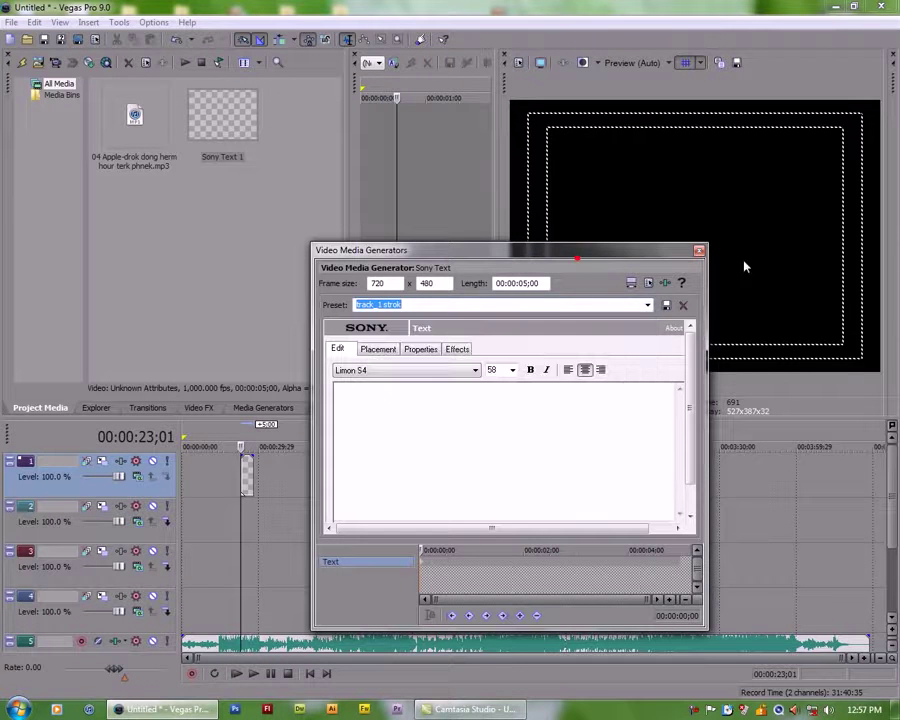
Close the text generator and delete the empty text event from track 1, with the cursor at 00:00:26;02.
click(699, 251)
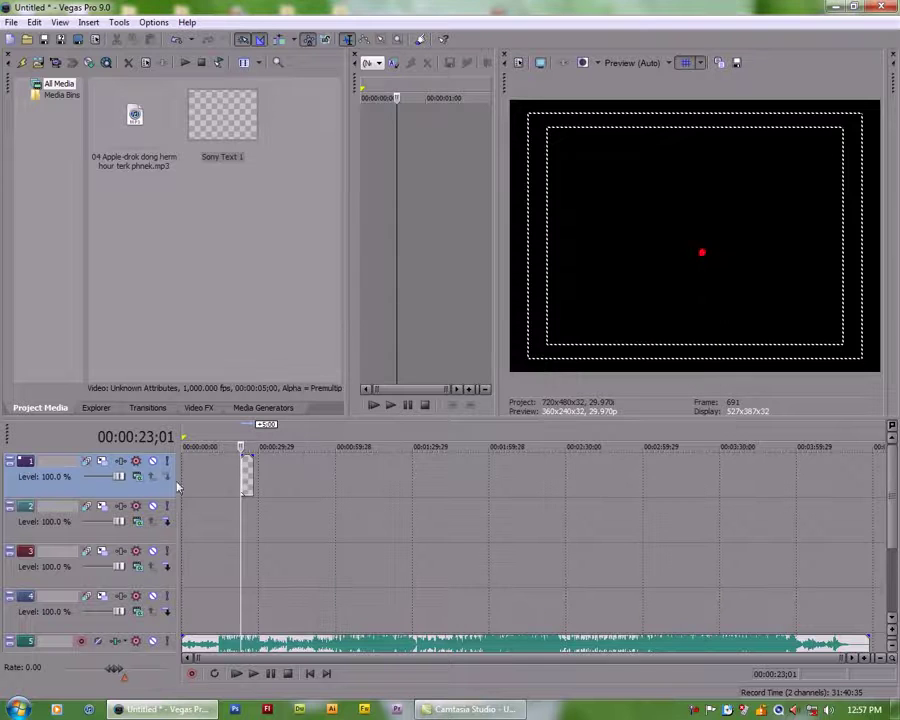
click(252, 475)
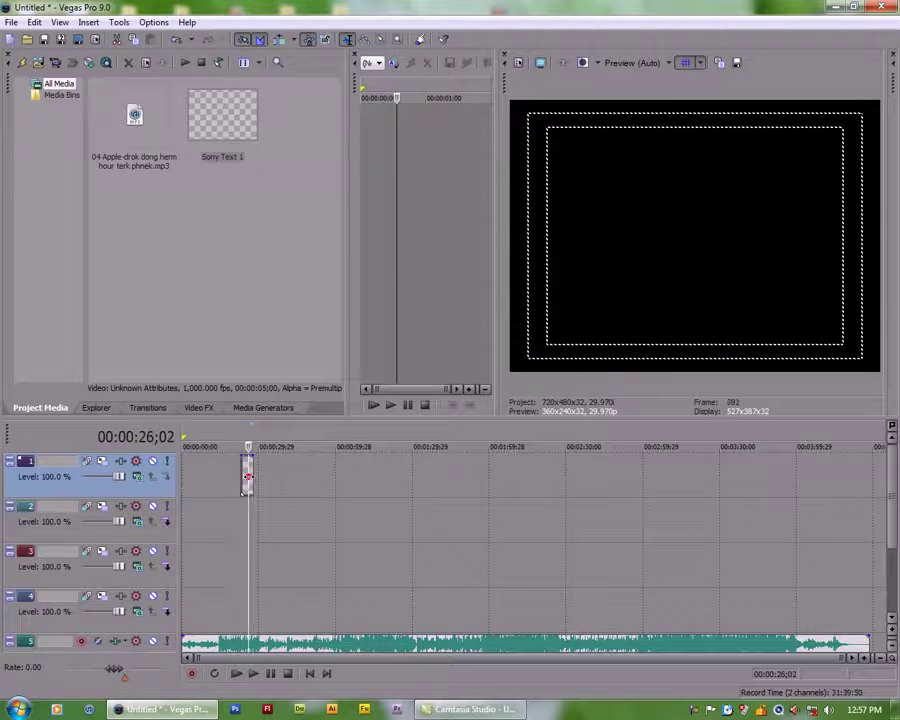
drag(255, 477, 249, 477)
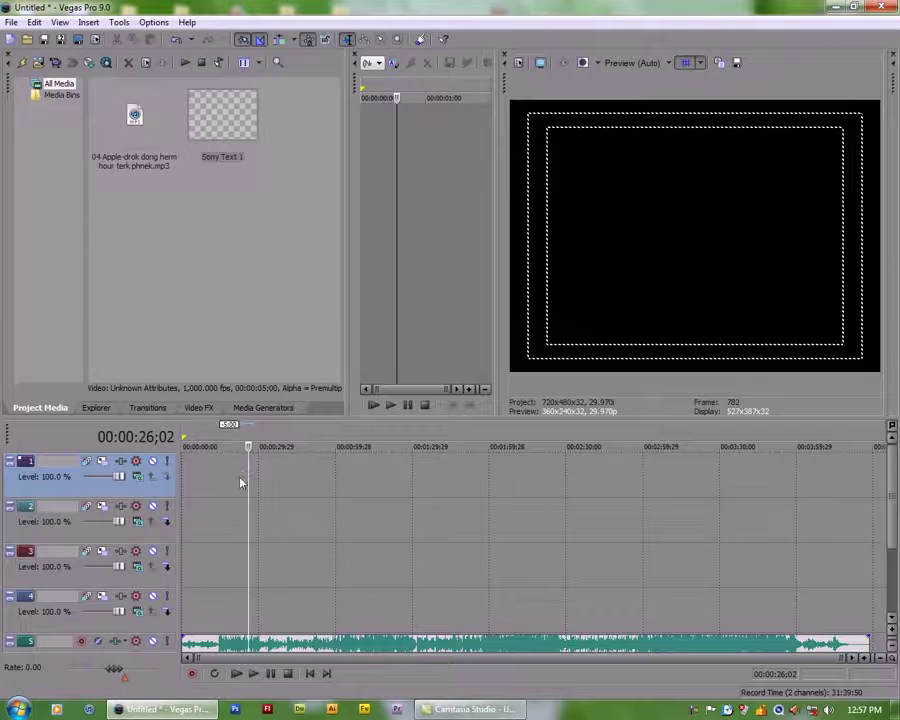
Insert a text event on track 1 at 00:00:26;02 and apply the "track_1 strok" preset to it.
right_click(247, 473)
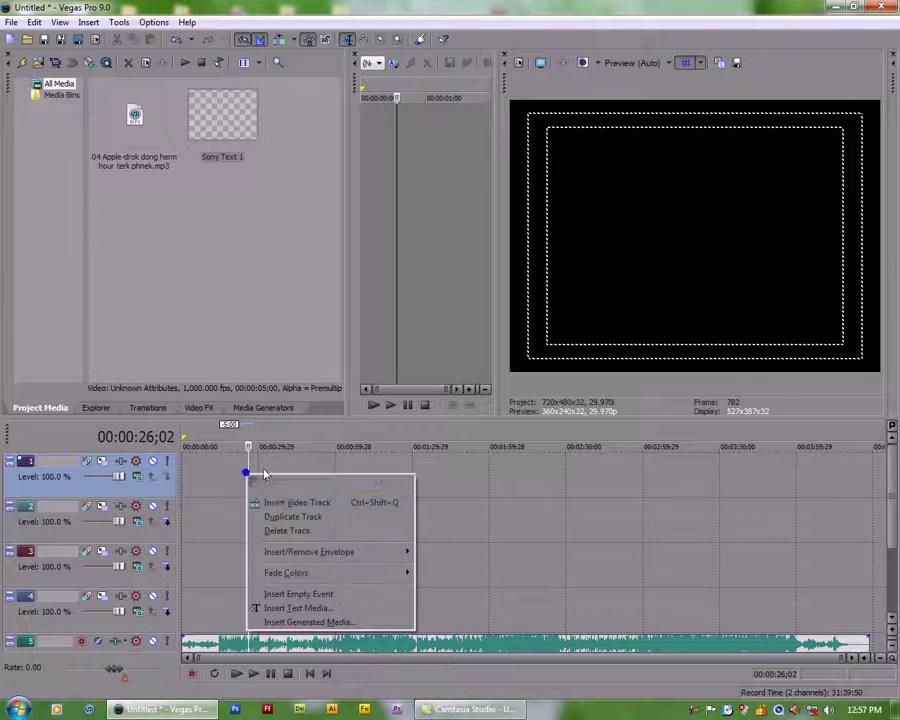
click(290, 605)
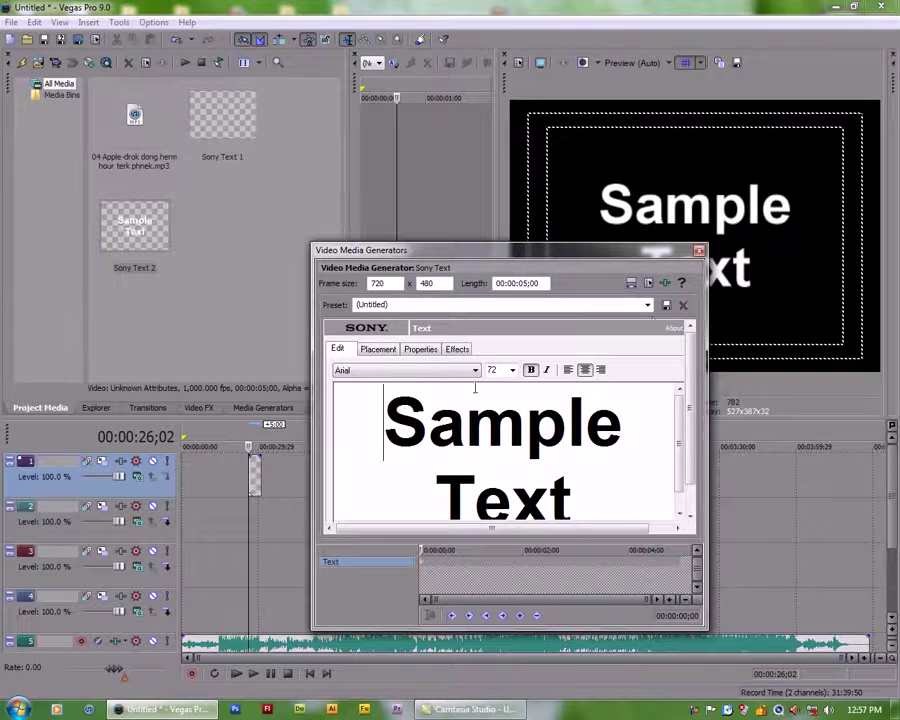
click(649, 306)
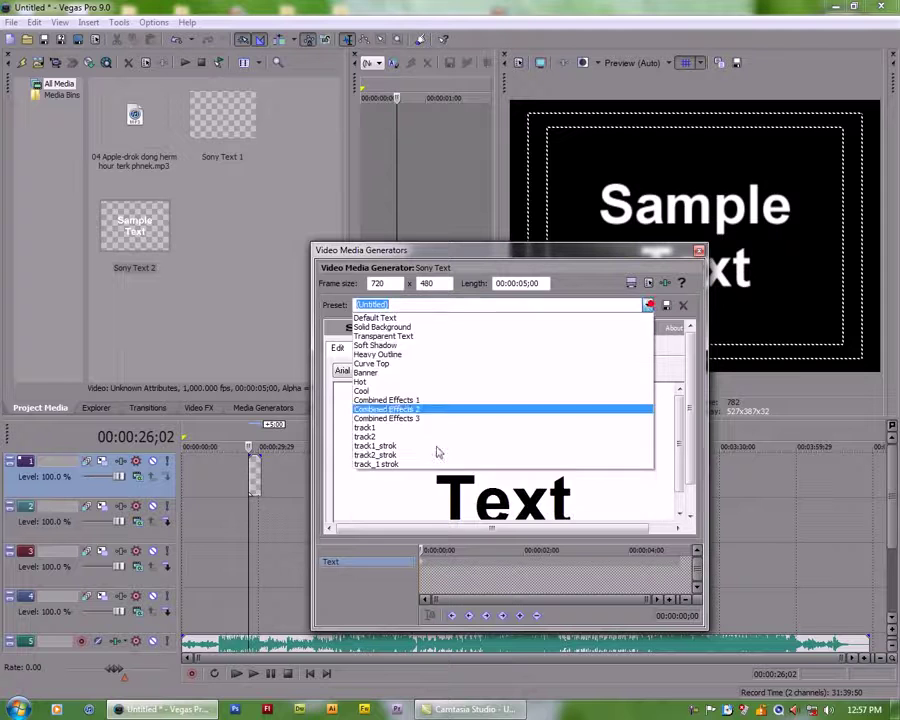
click(383, 465)
Enter the Khmer lyric "មិនអាចទប់ចិត្តបាន" as the text of the track 1 event.
click(507, 423)
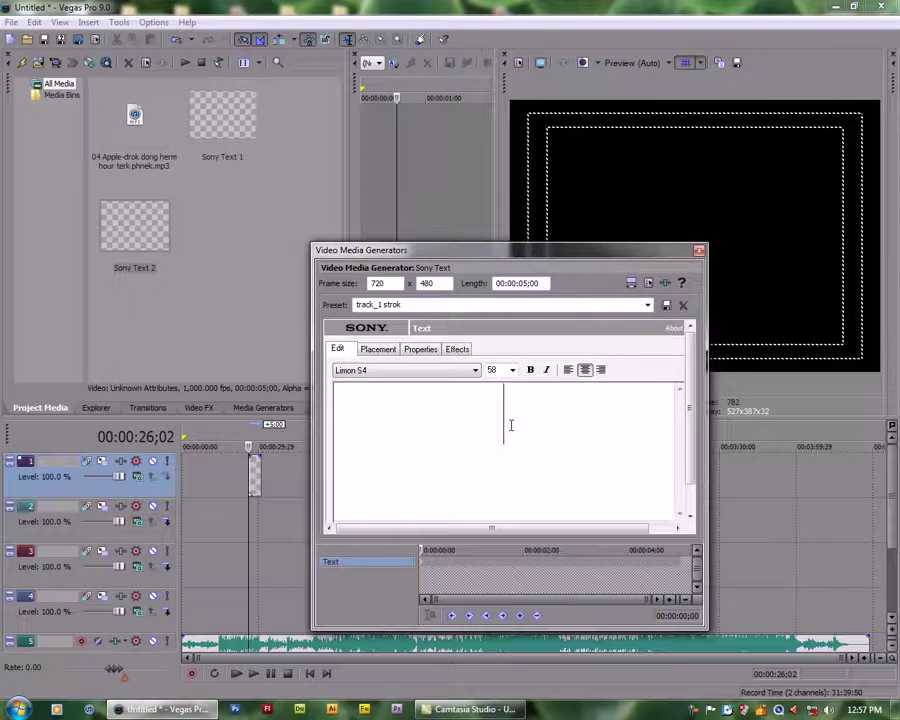
text(bi)
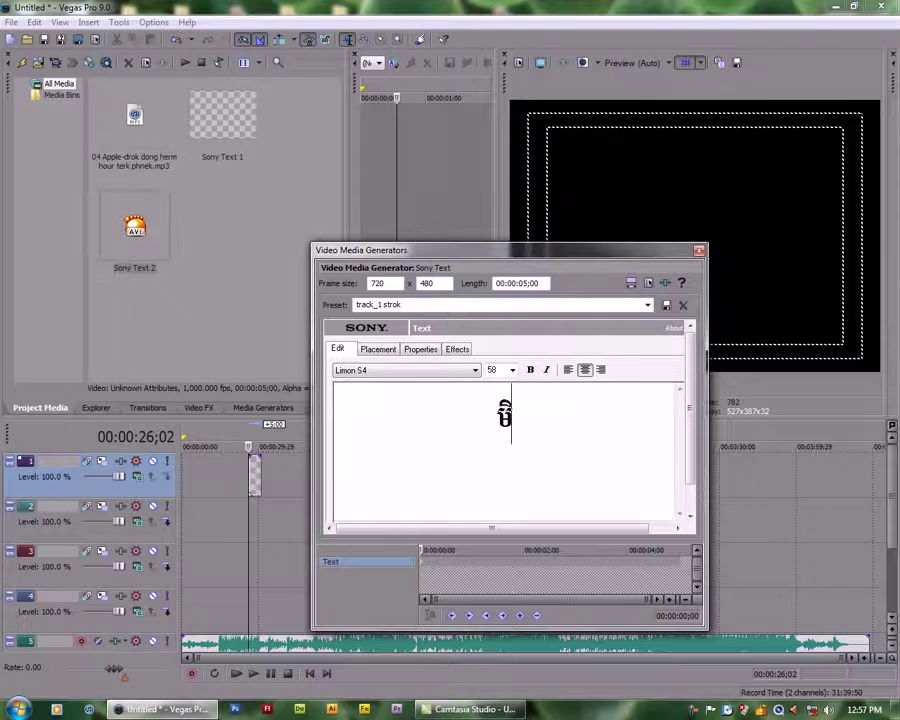
text(n)
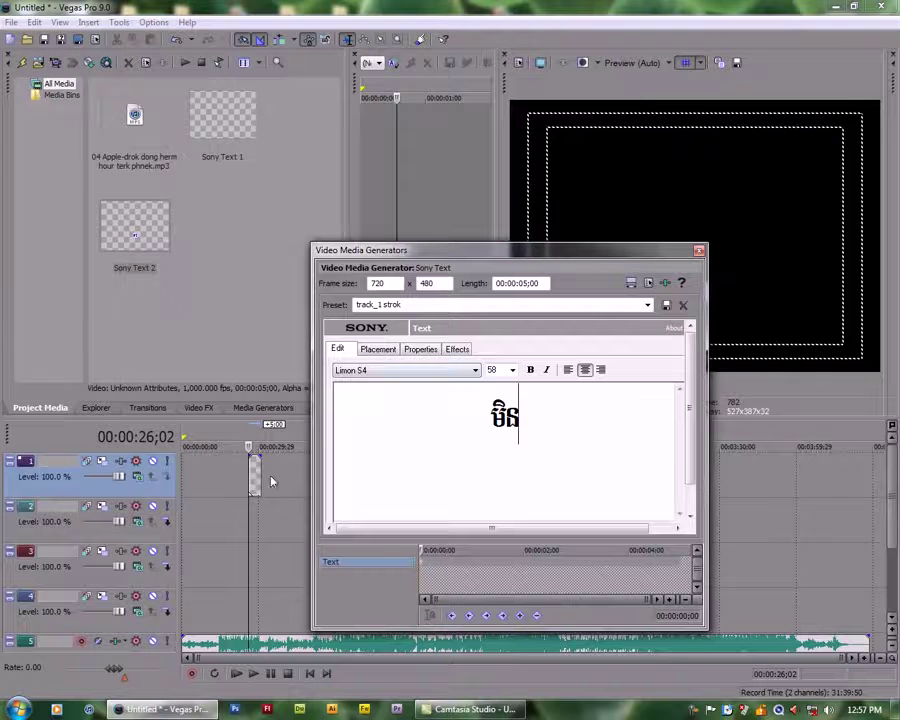
click(252, 480)
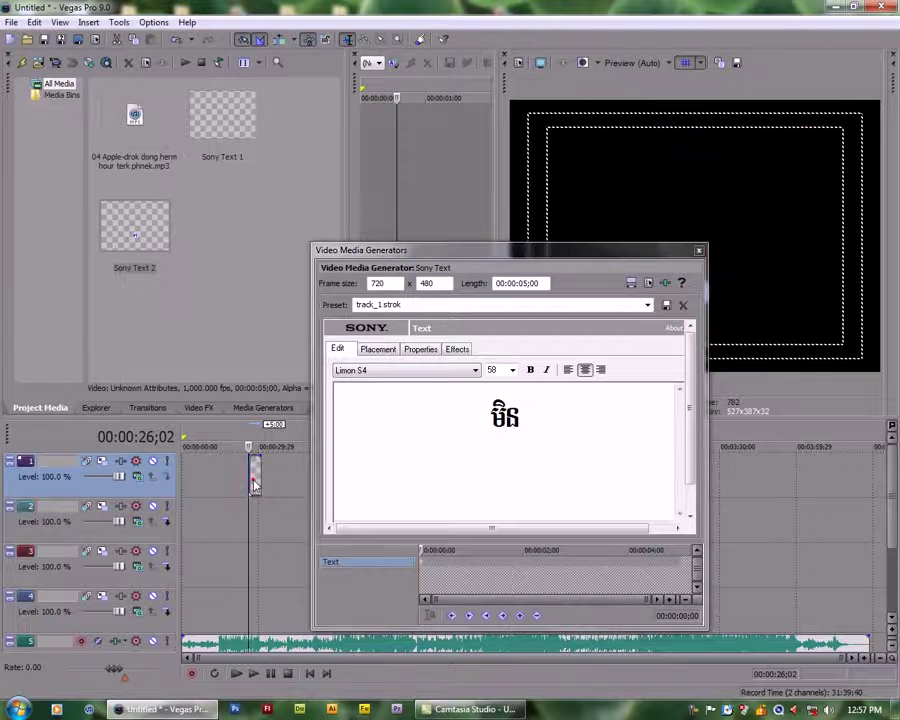
click(254, 481)
click(249, 447)
click(527, 427)
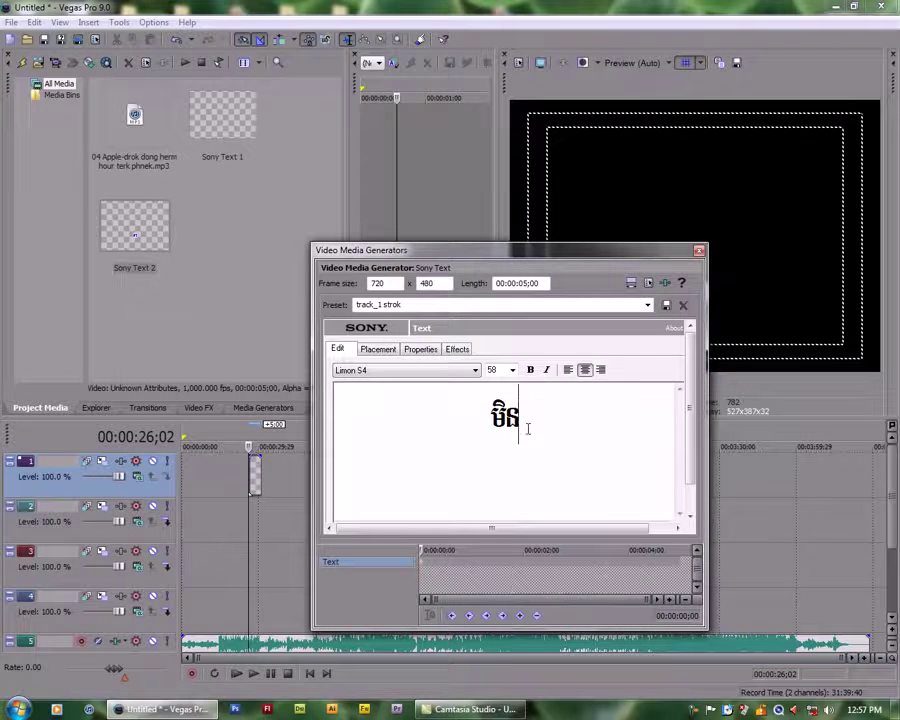
text(អចា)
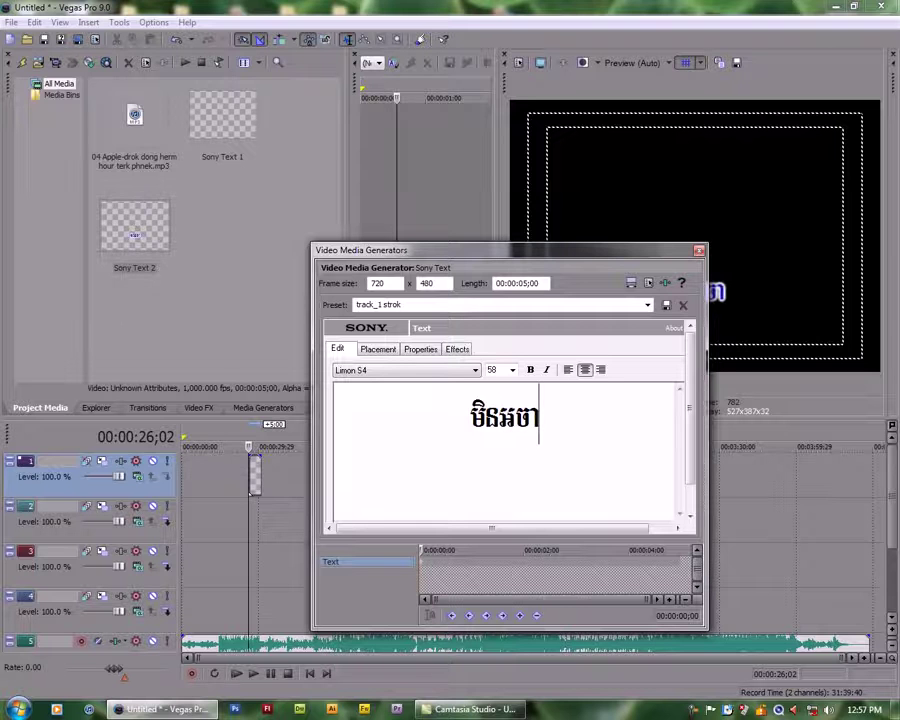
key(BackSpace)
key(BackSpace)
key(BackSpace)
text(ា)
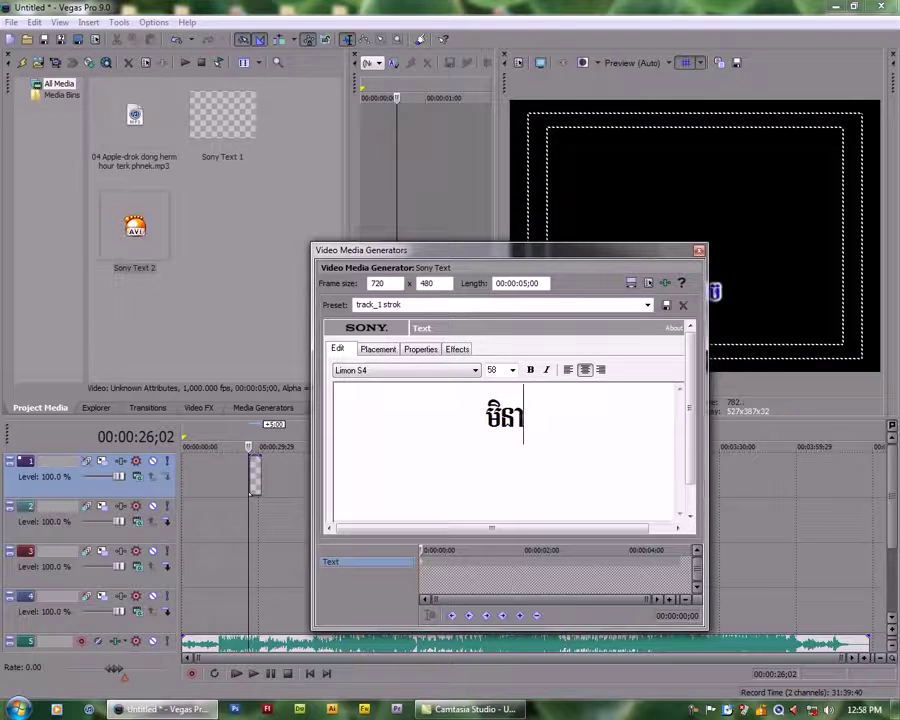
key(BackSpace)
text(អាច)
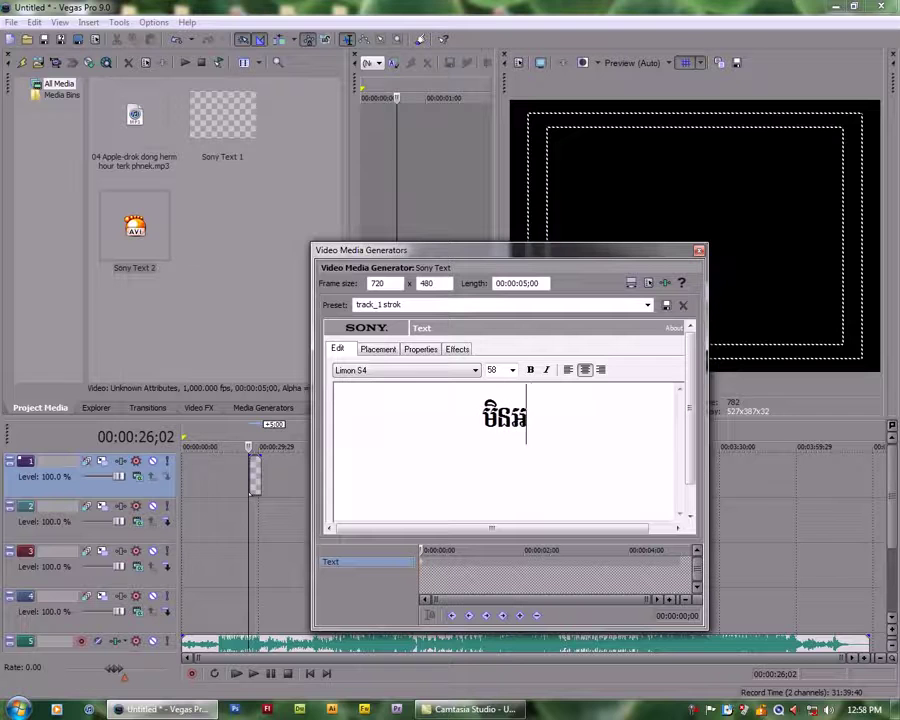
text(ចប)
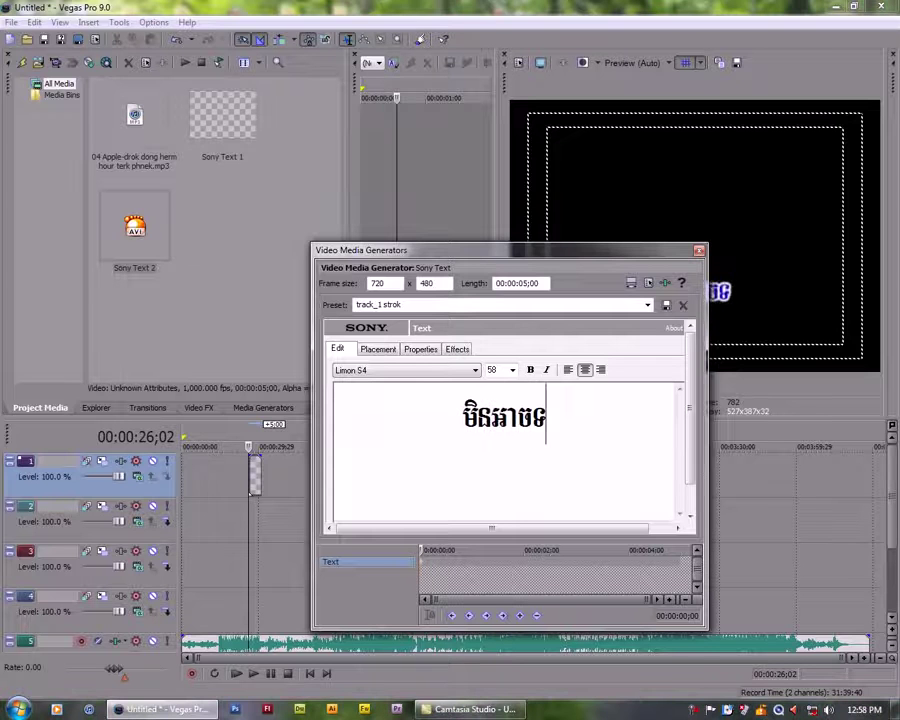
text(់)
text(មិន)
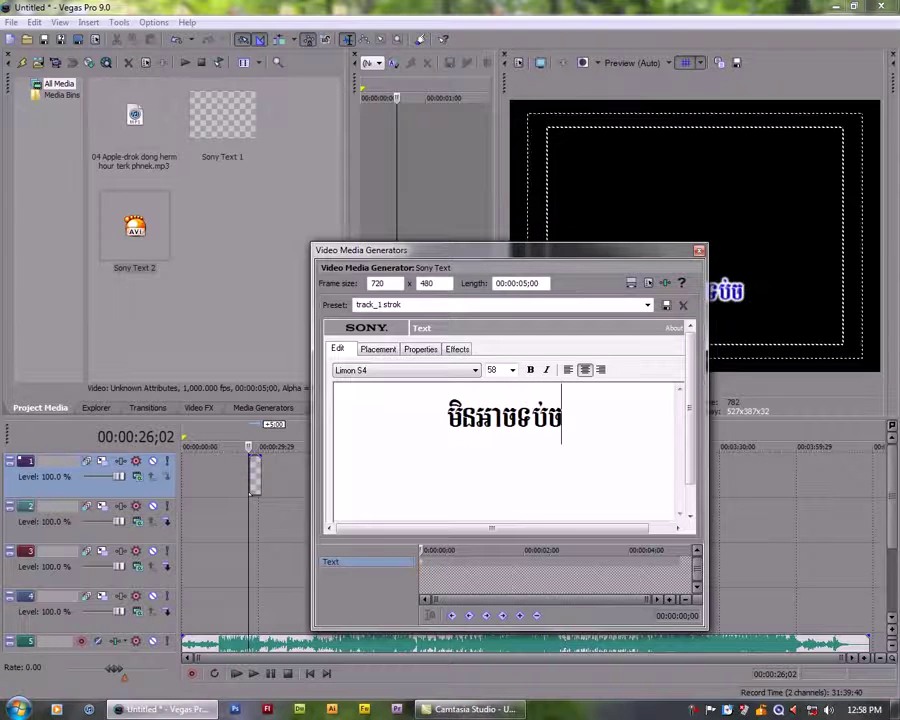
text(្ត)
key(BackSpace)
text(៏ាន)
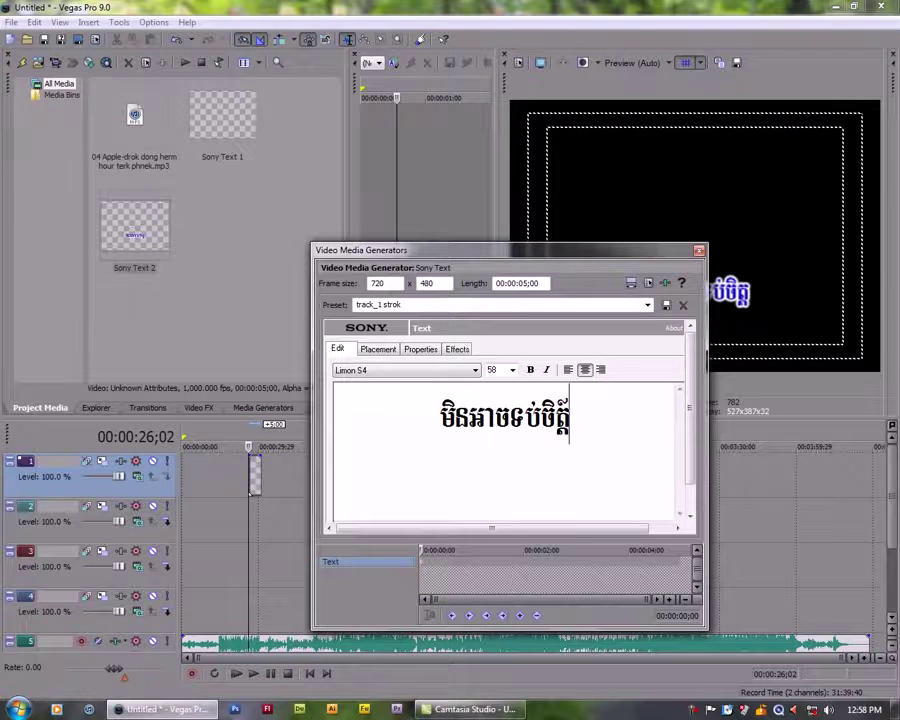
key(BackSpace)
key(BackSpace)
key(BackSpace)
text(បាន)
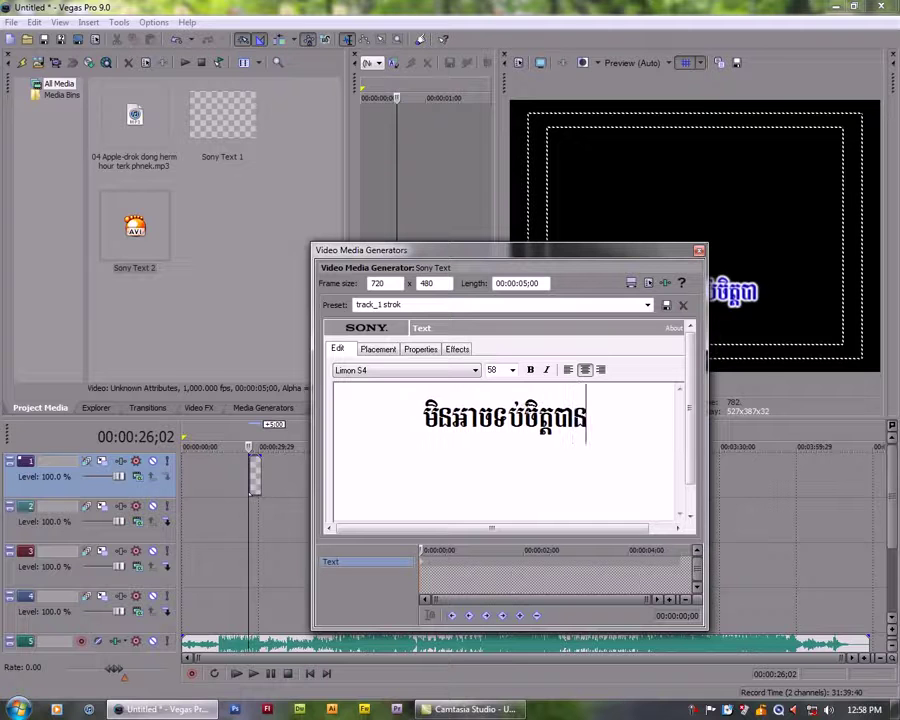
Close the text generator and extend the end of the track 1 lyric event to about twice its length.
click(699, 250)
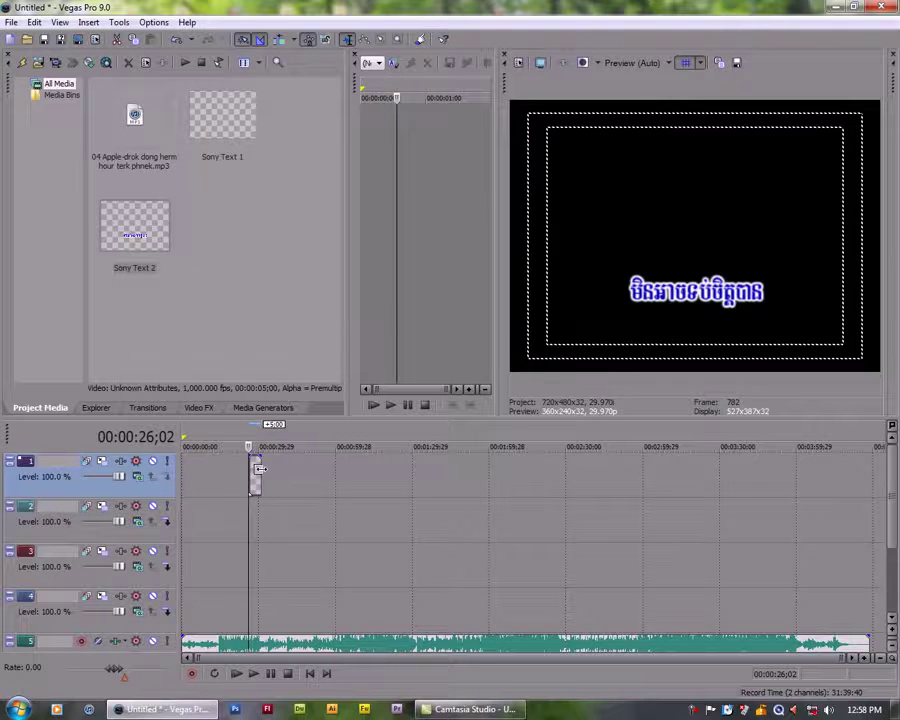
drag(262, 475, 272, 469)
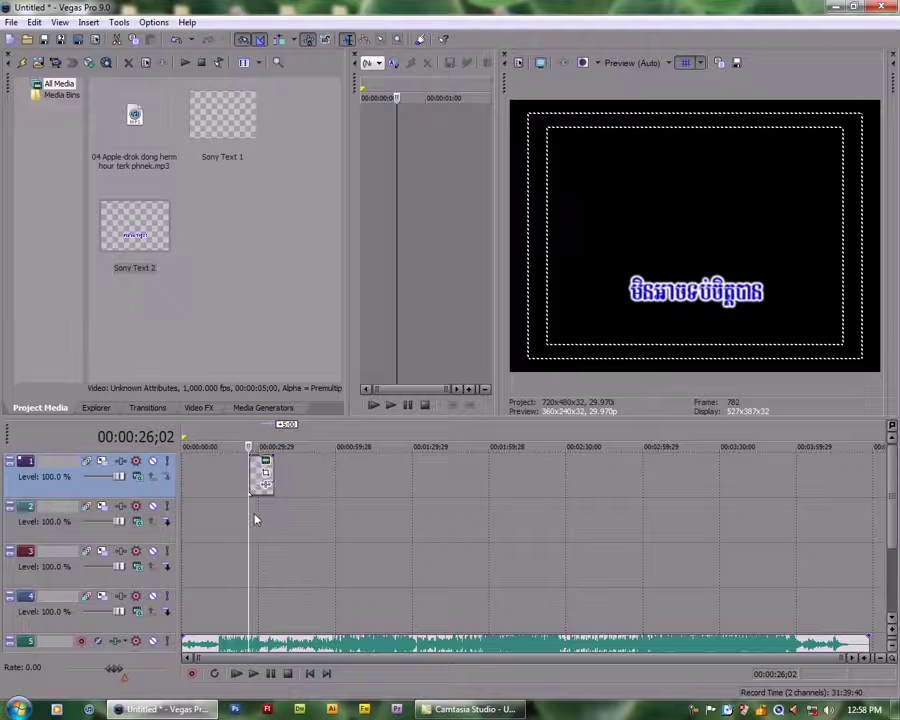
Insert a text event on track 2 at 00:00:26;02 and apply the "track_1 strok" preset to it.
click(252, 514)
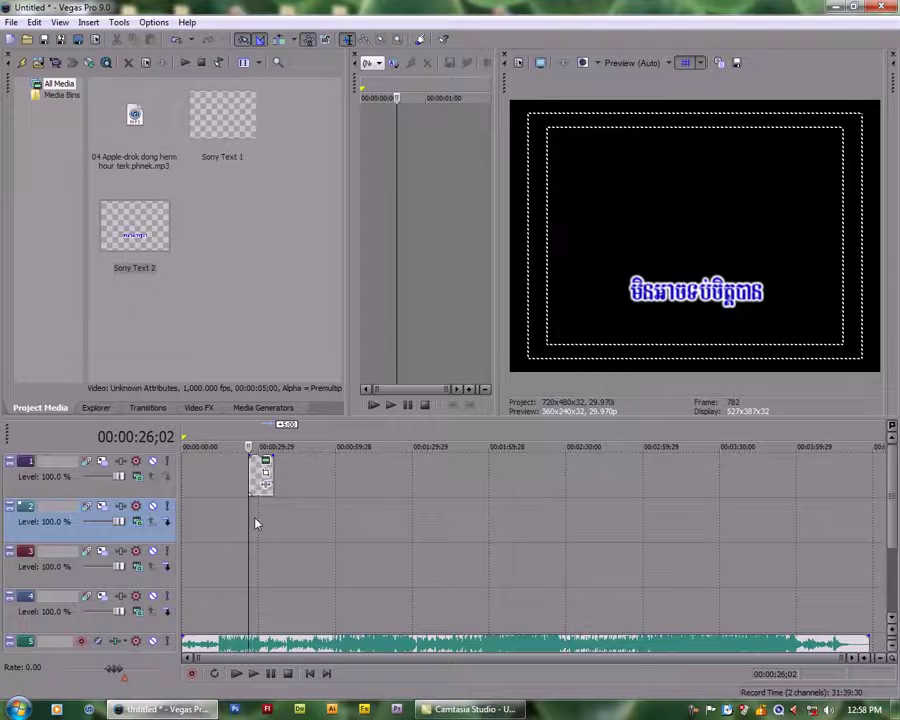
right_click(255, 522)
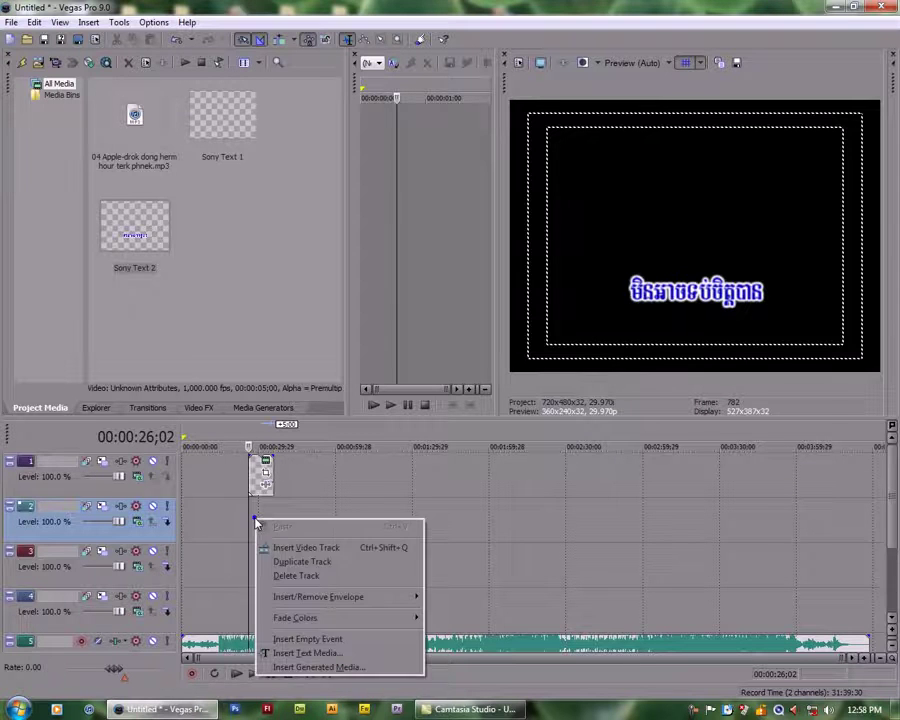
click(313, 654)
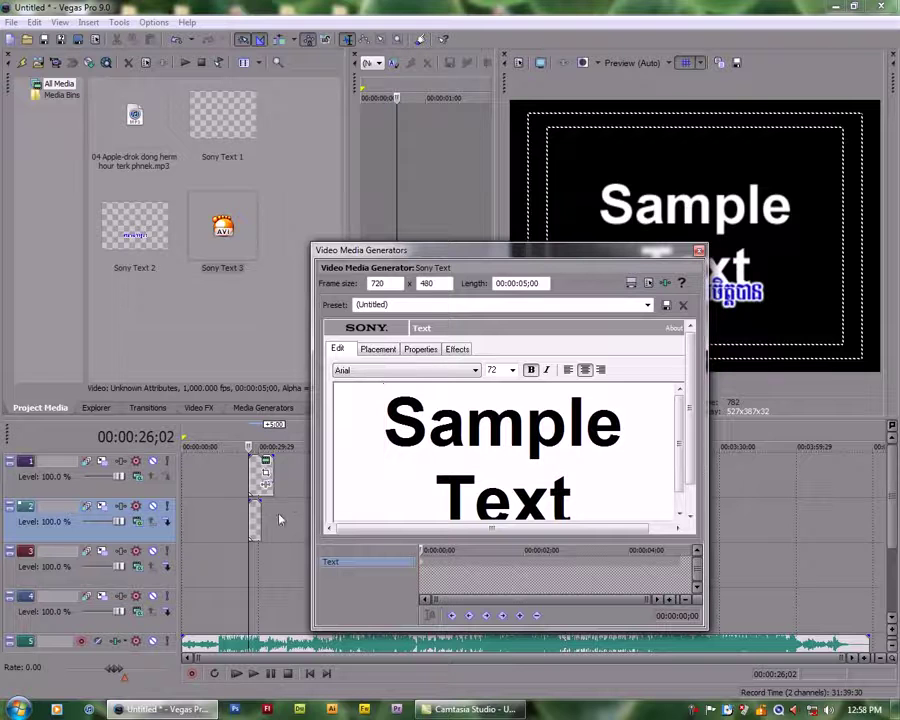
click(648, 312)
click(585, 505)
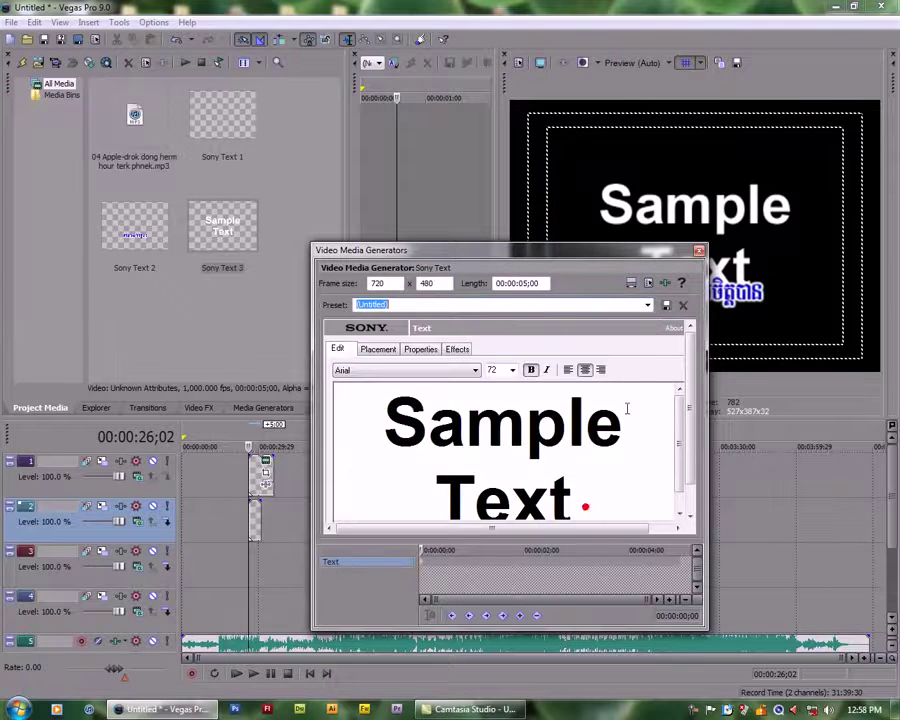
click(474, 371)
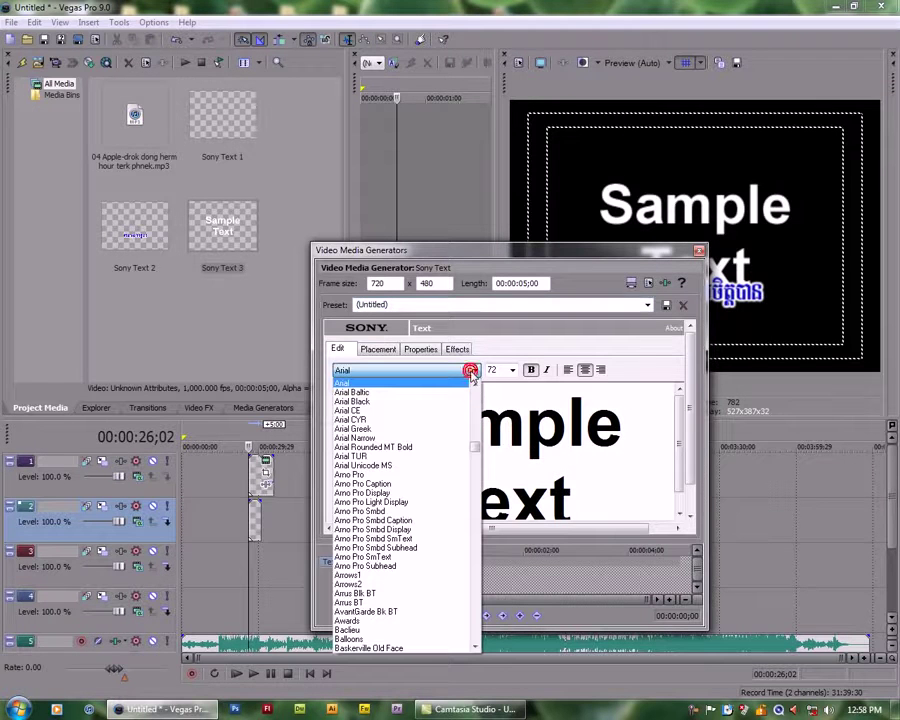
click(506, 329)
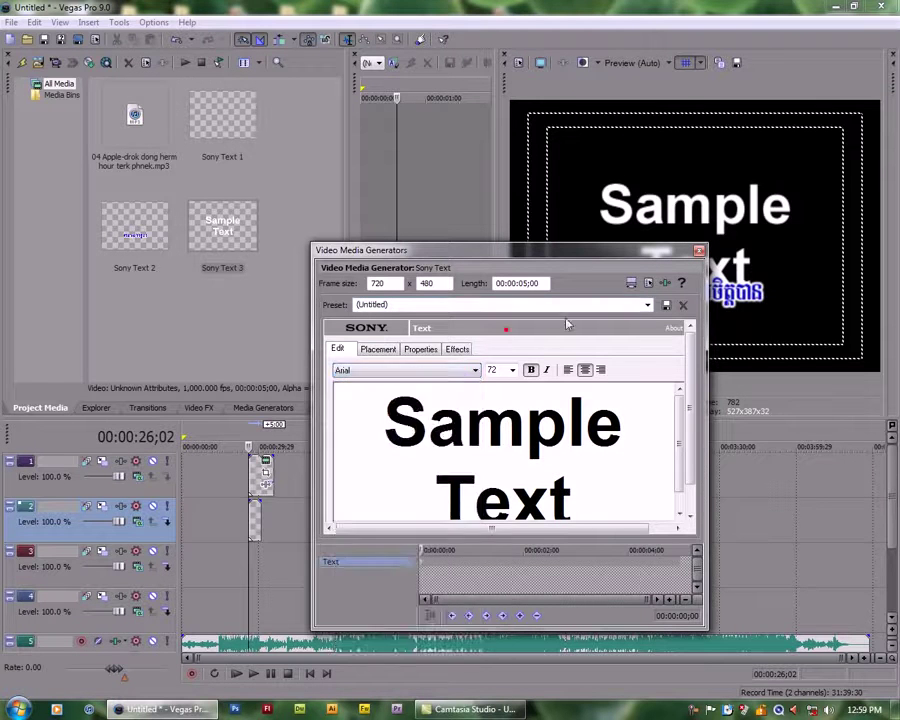
click(648, 305)
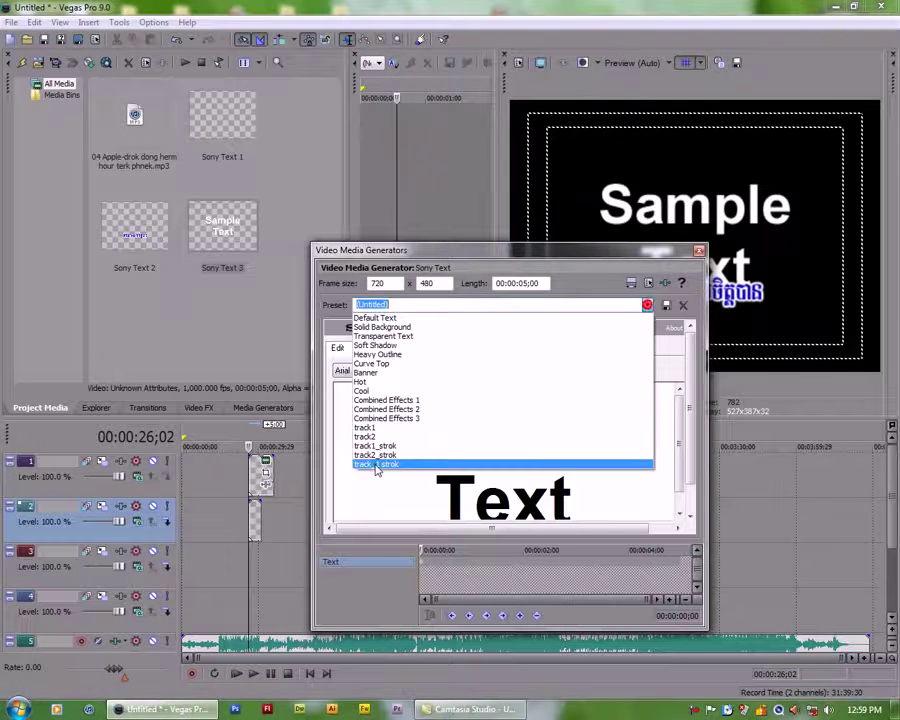
click(373, 467)
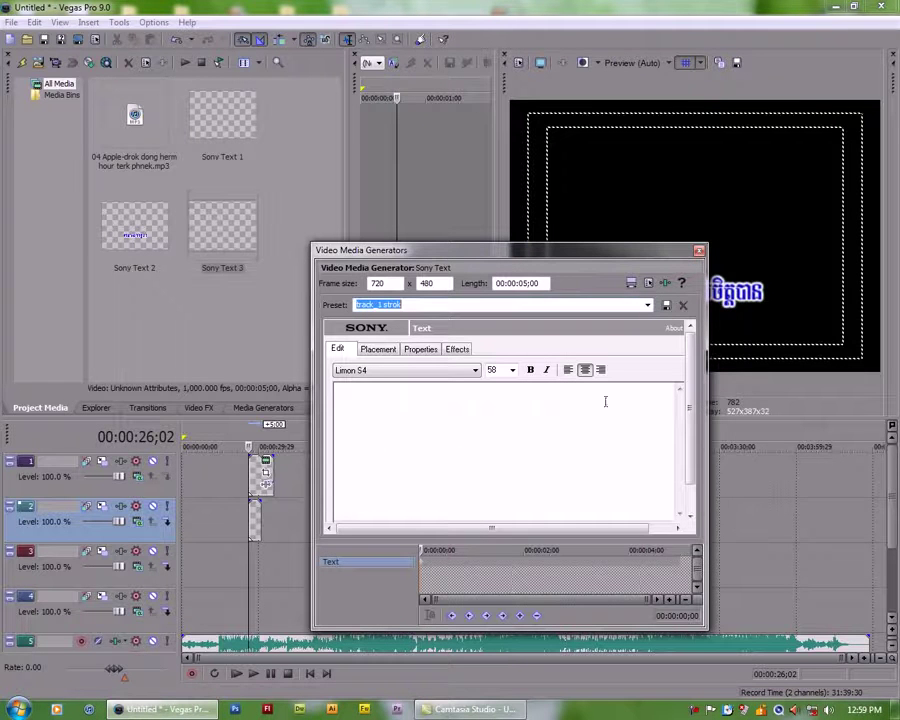
Set the text color of the track 2 event to white, with red, green and blue all at 255.
click(418, 350)
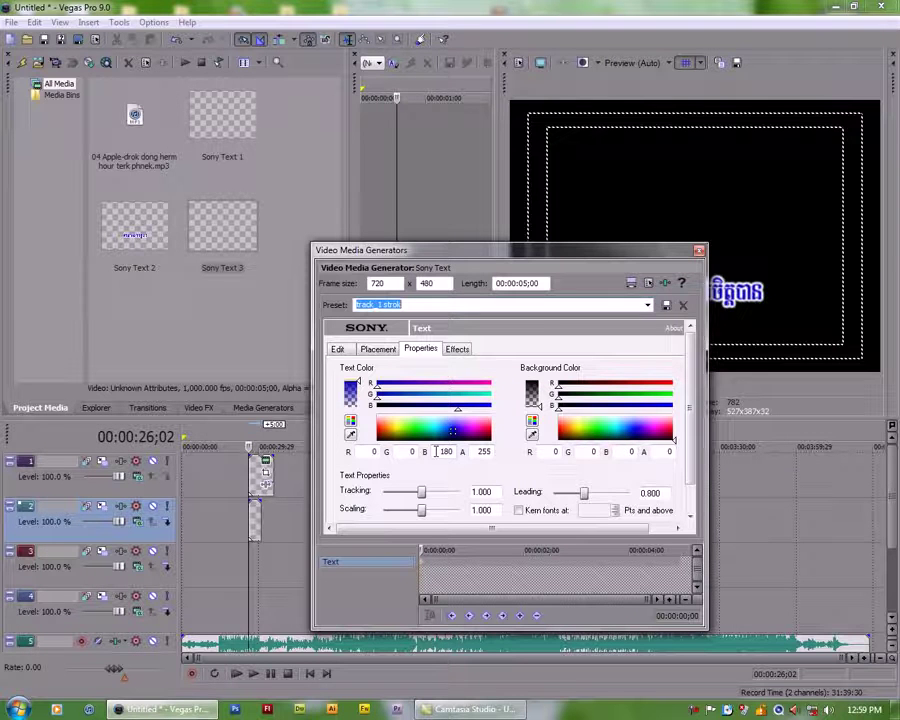
click(375, 451)
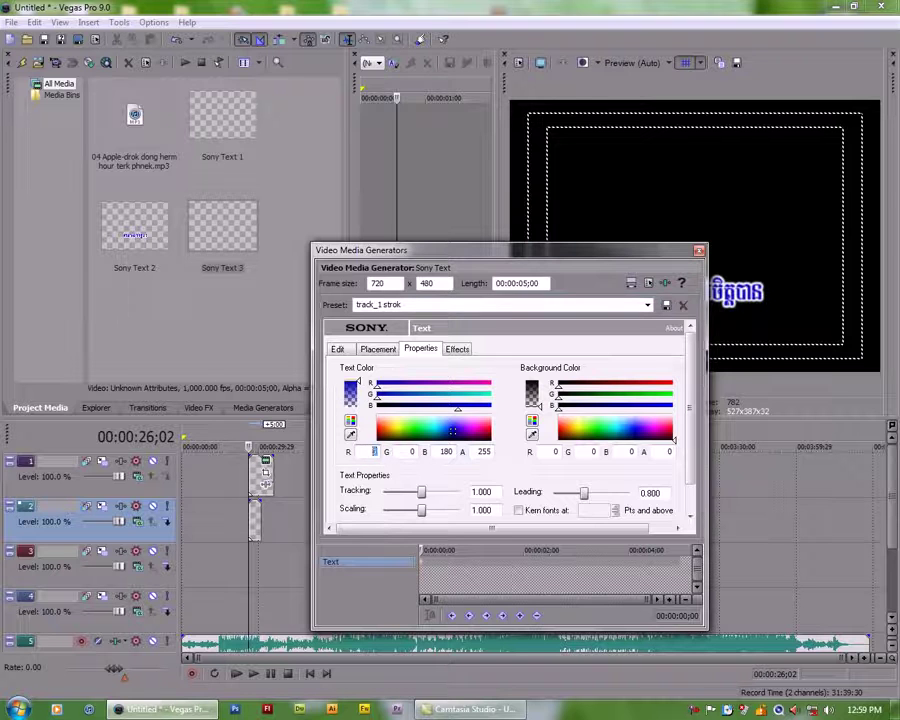
text(255)
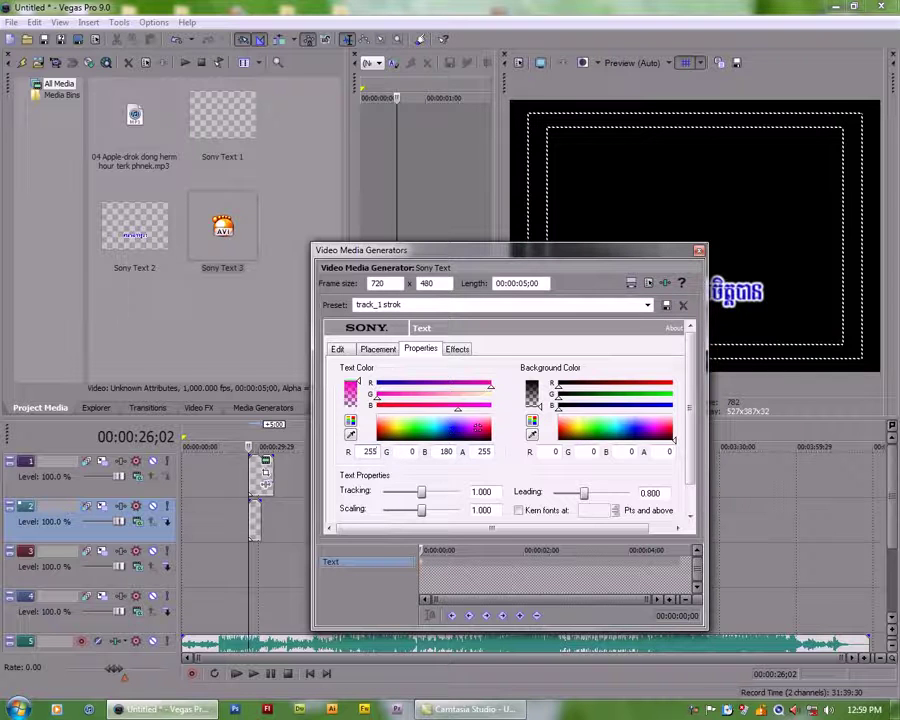
key(Tab)
text(245)
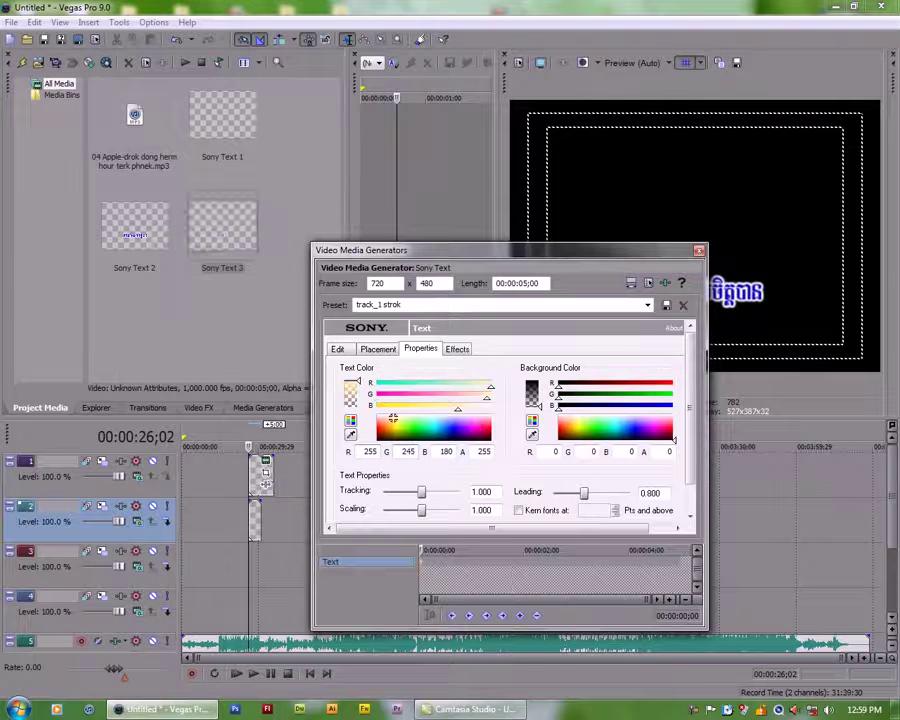
key(BackSpace)
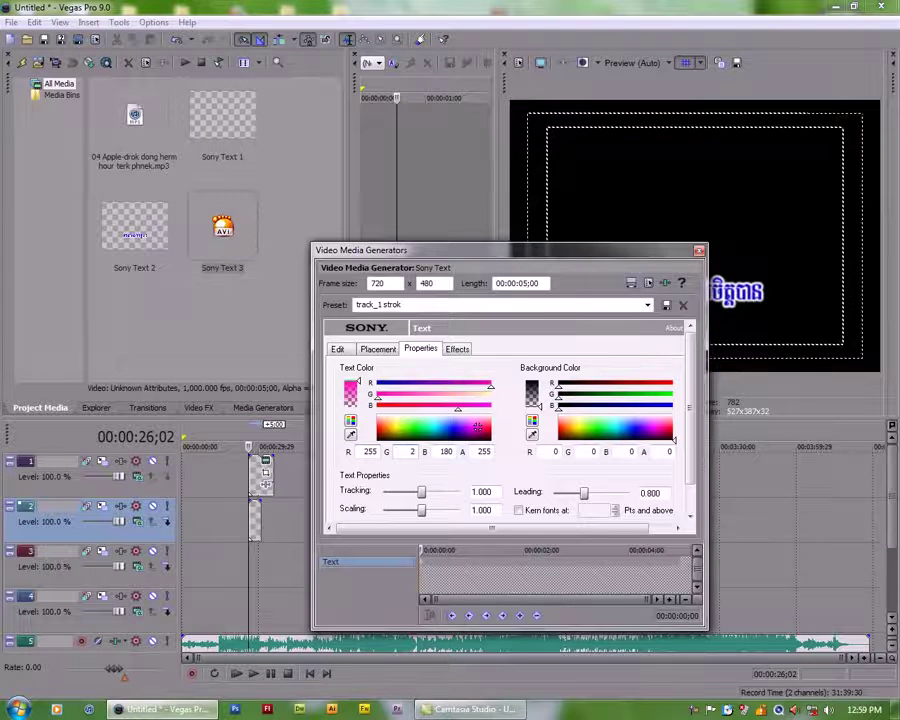
text(5)
key(Tab)
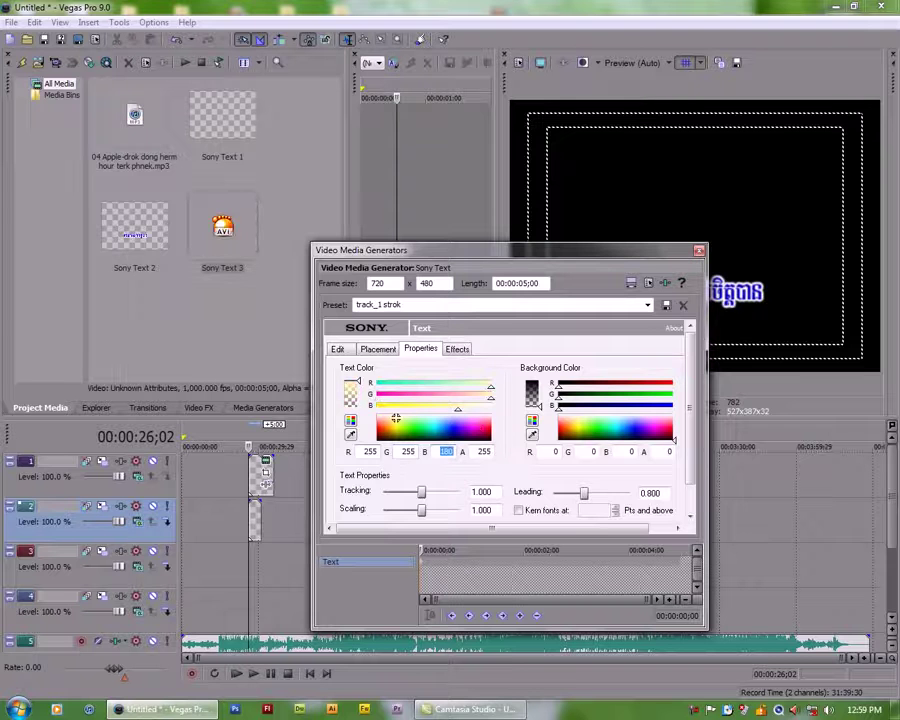
text(255)
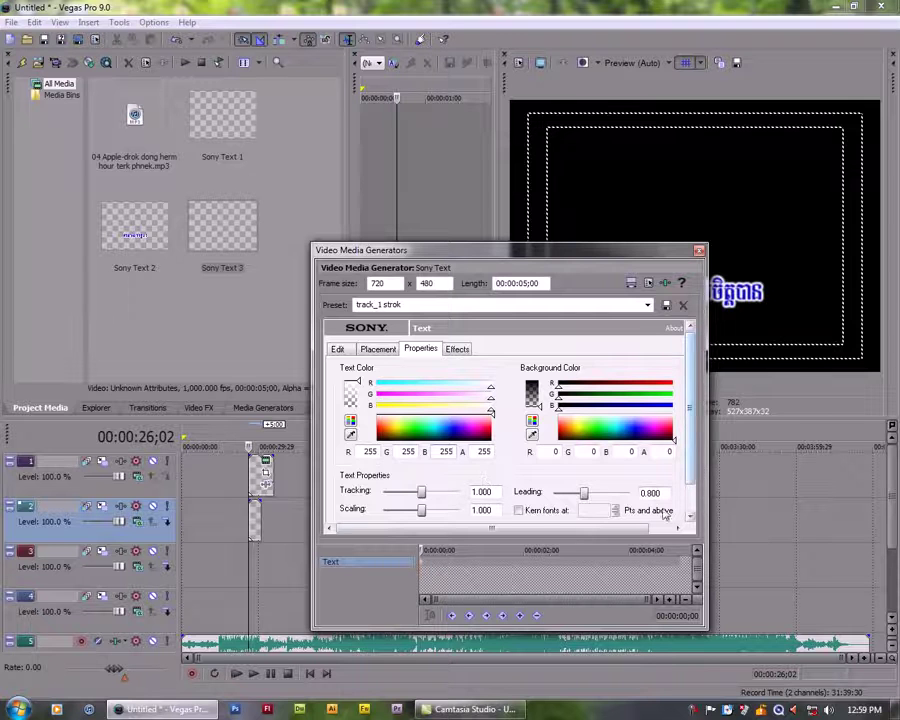
Change the outline color of the track 2 text to black, with red, green and blue all at 0.
click(468, 348)
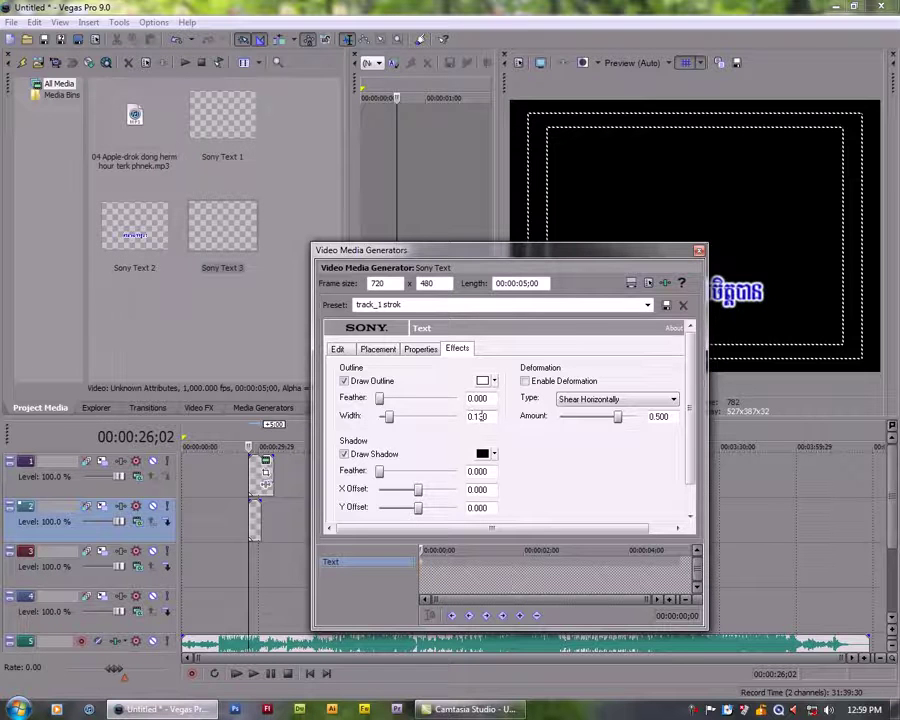
click(485, 383)
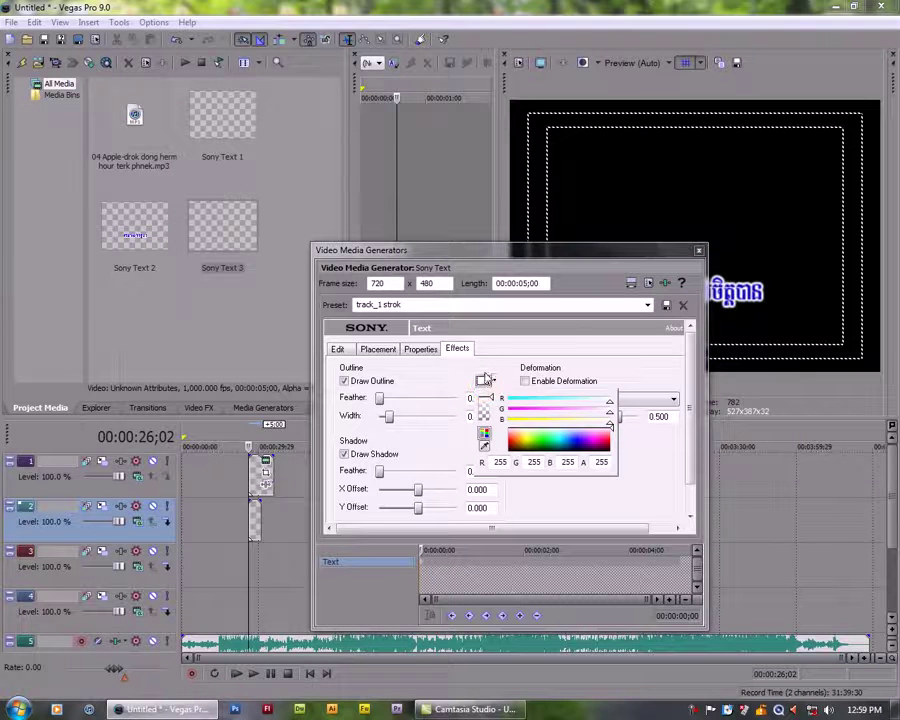
click(484, 383)
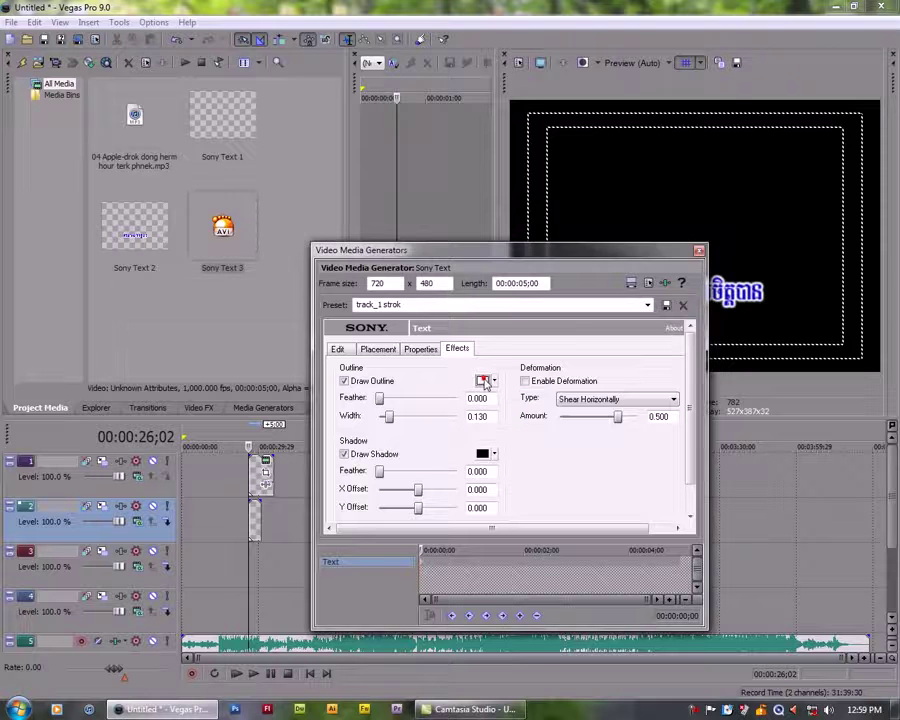
click(484, 383)
click(510, 452)
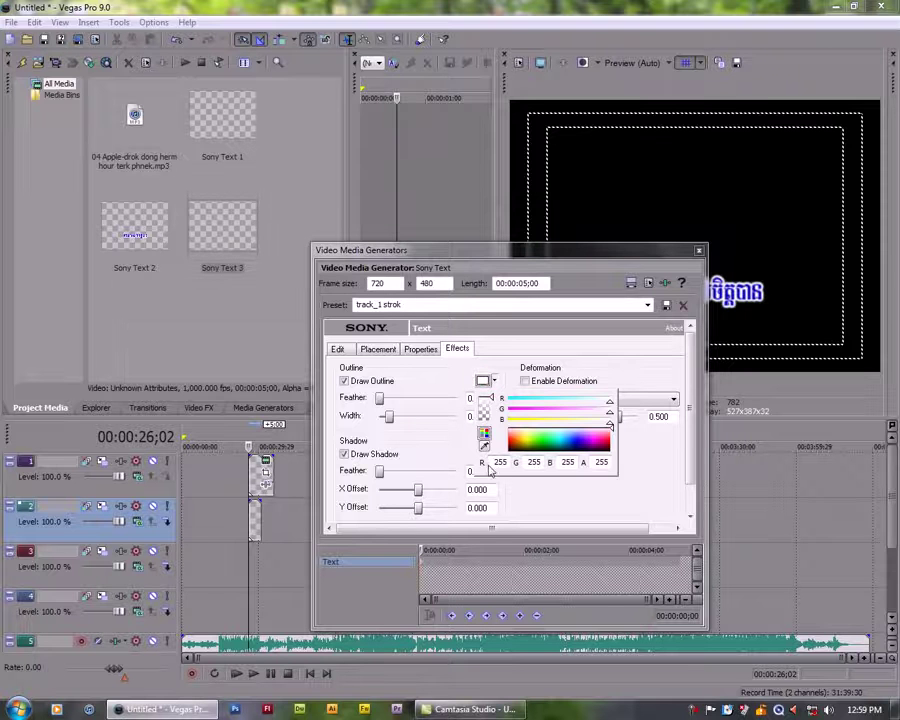
double_click(499, 462)
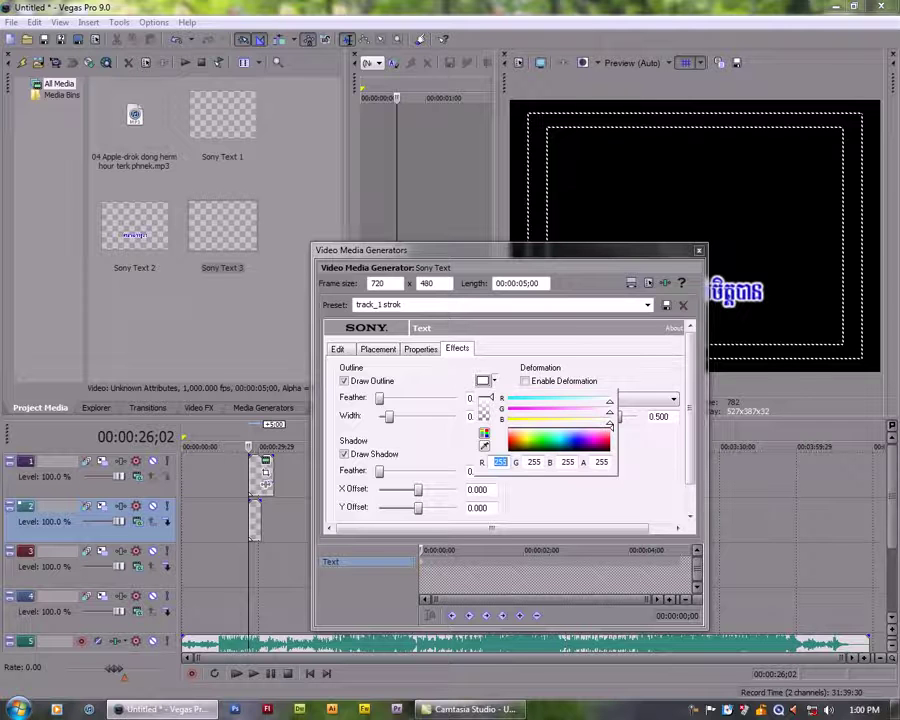
text(0)
double_click(523, 458)
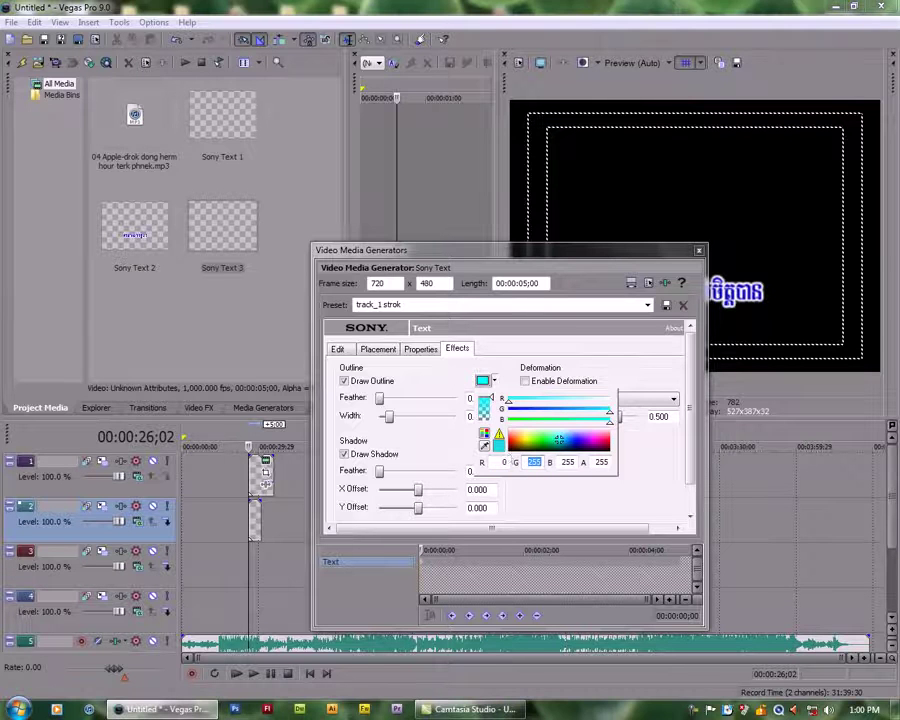
text(0)
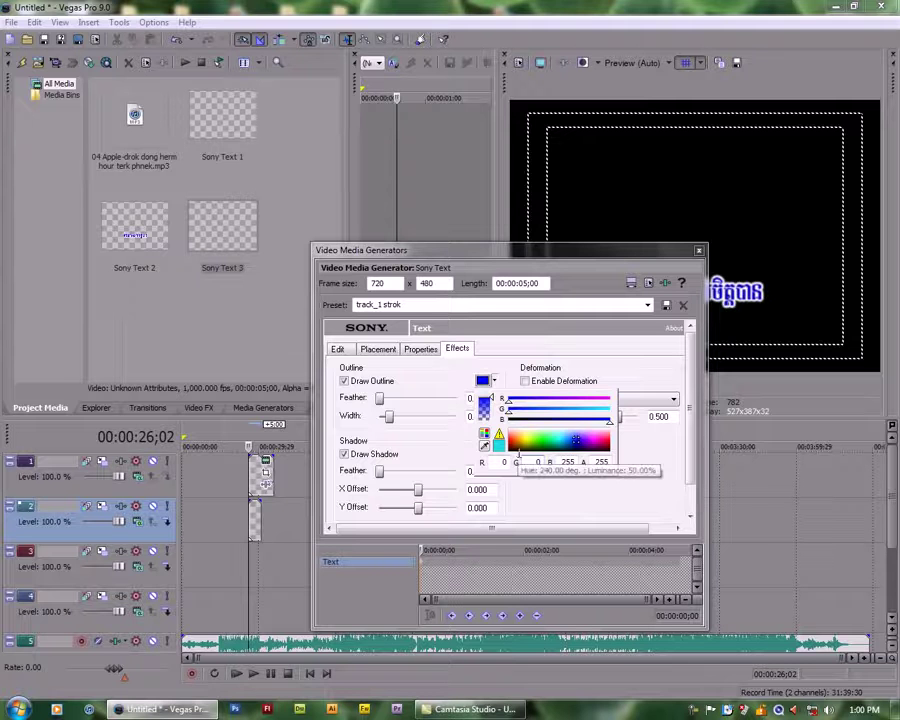
key(Tab)
text(0)
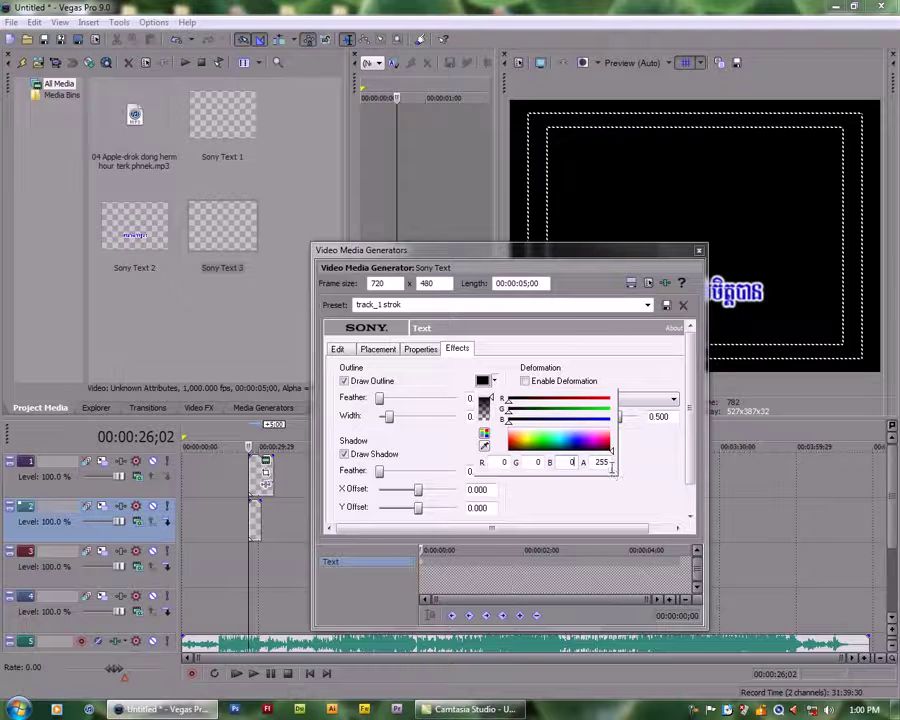
click(558, 508)
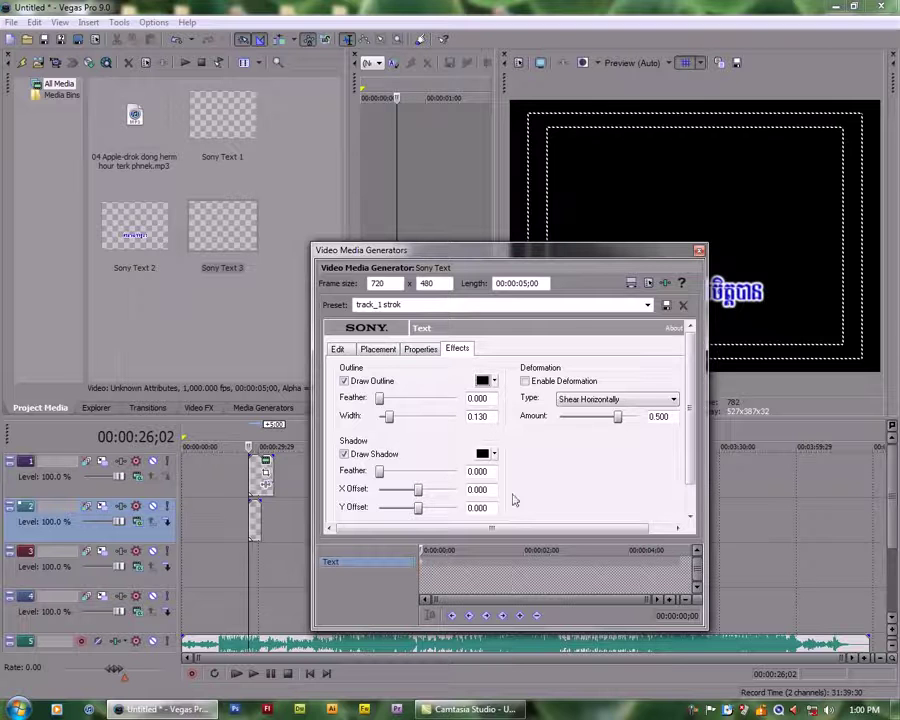
Review the outline, color and placement settings of the track 2 text and save them as a preset named "track_1".
click(483, 382)
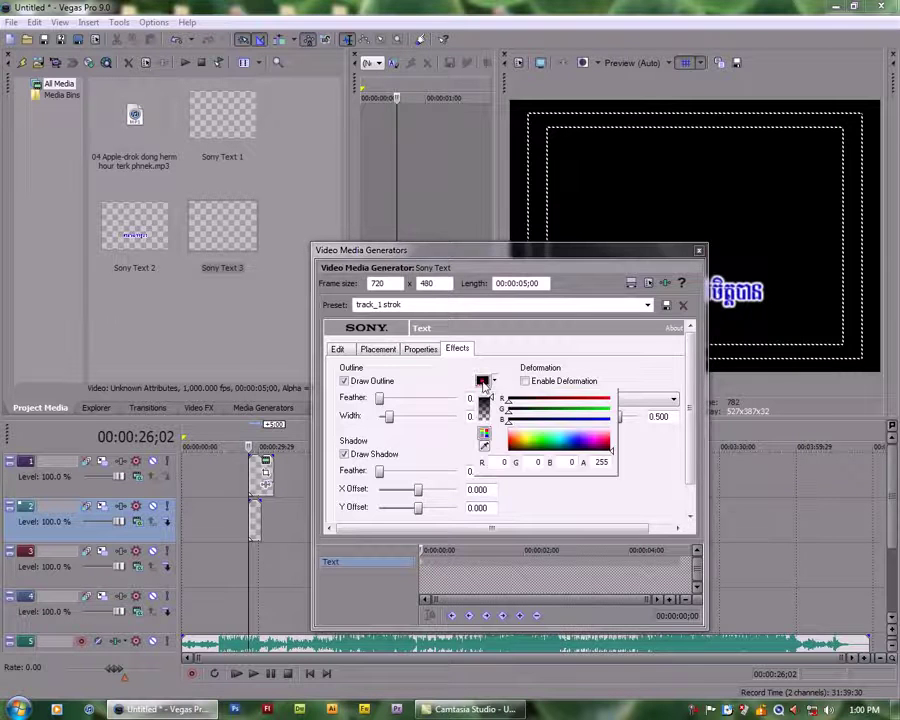
click(420, 349)
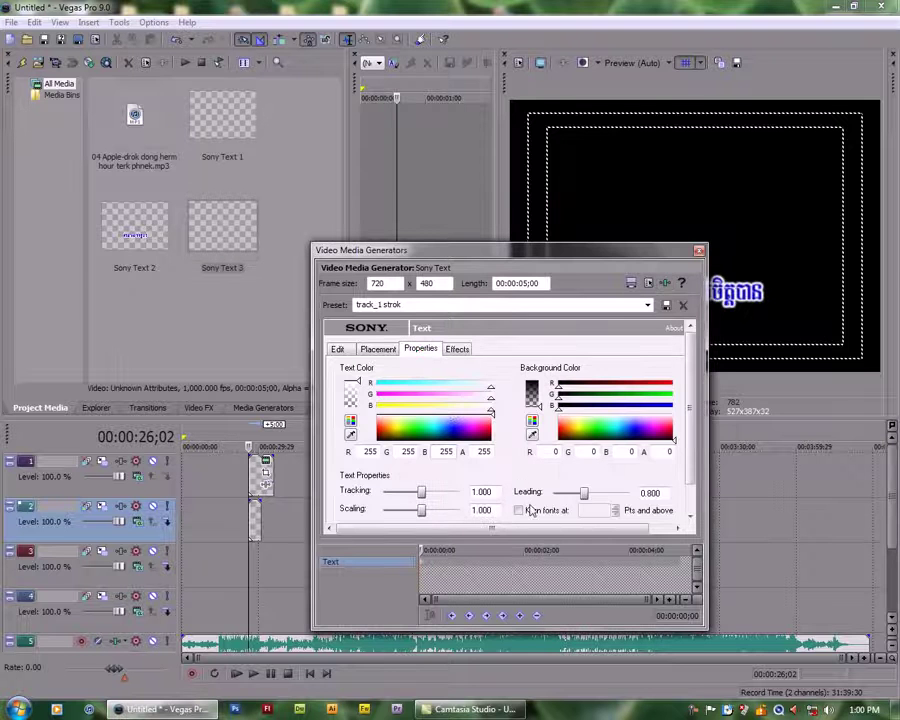
click(388, 349)
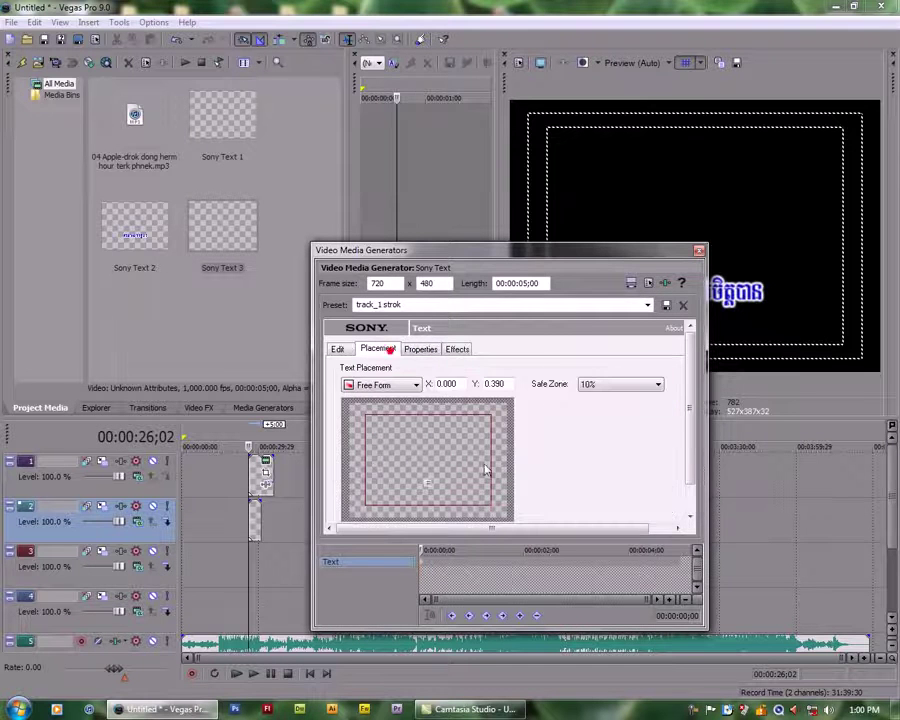
click(348, 349)
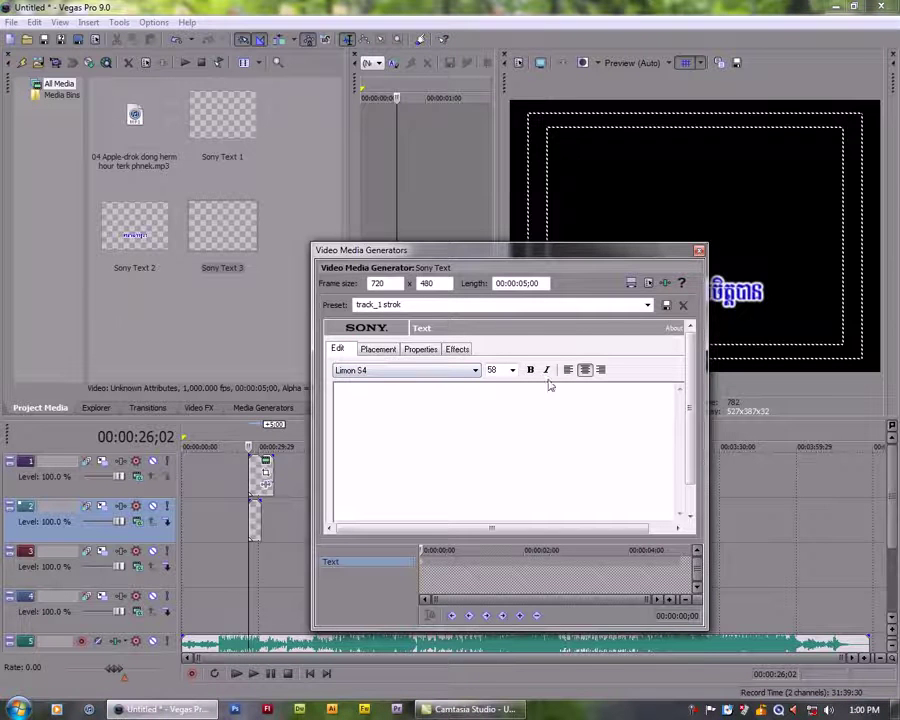
click(424, 307)
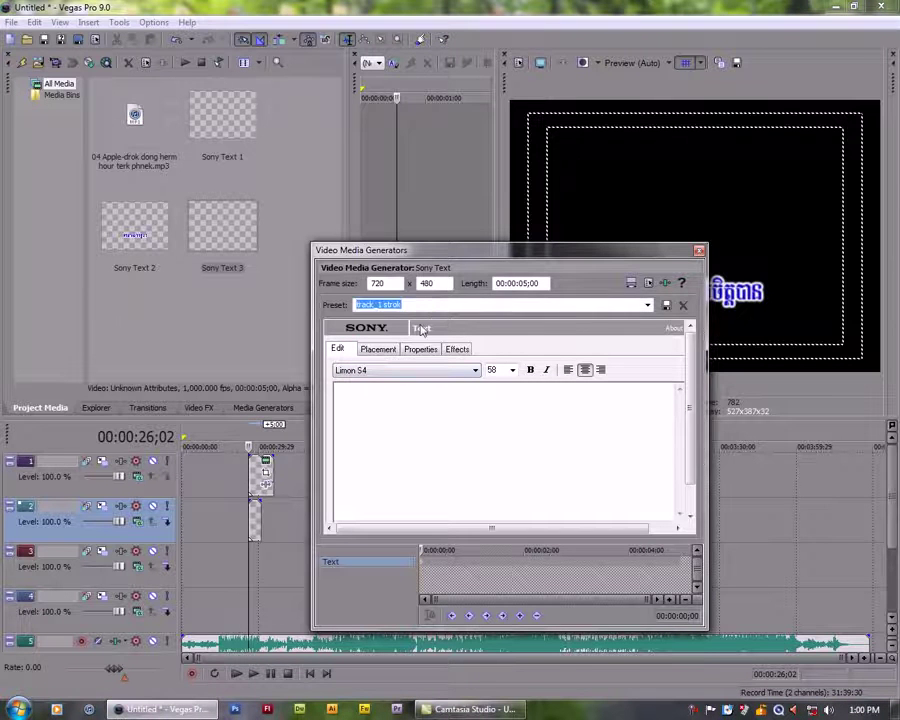
text(tr)
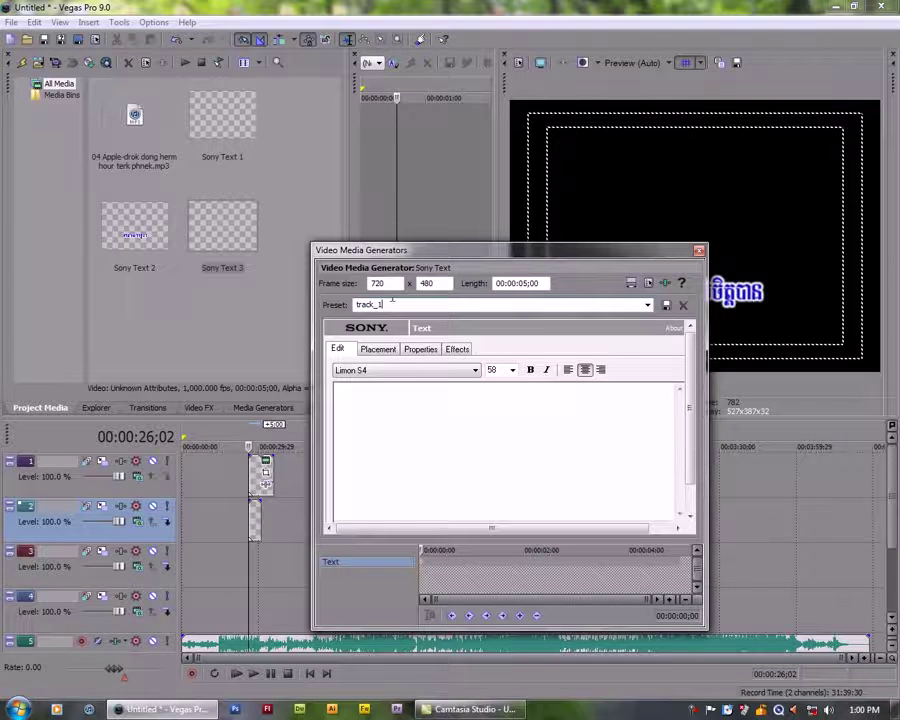
click(667, 306)
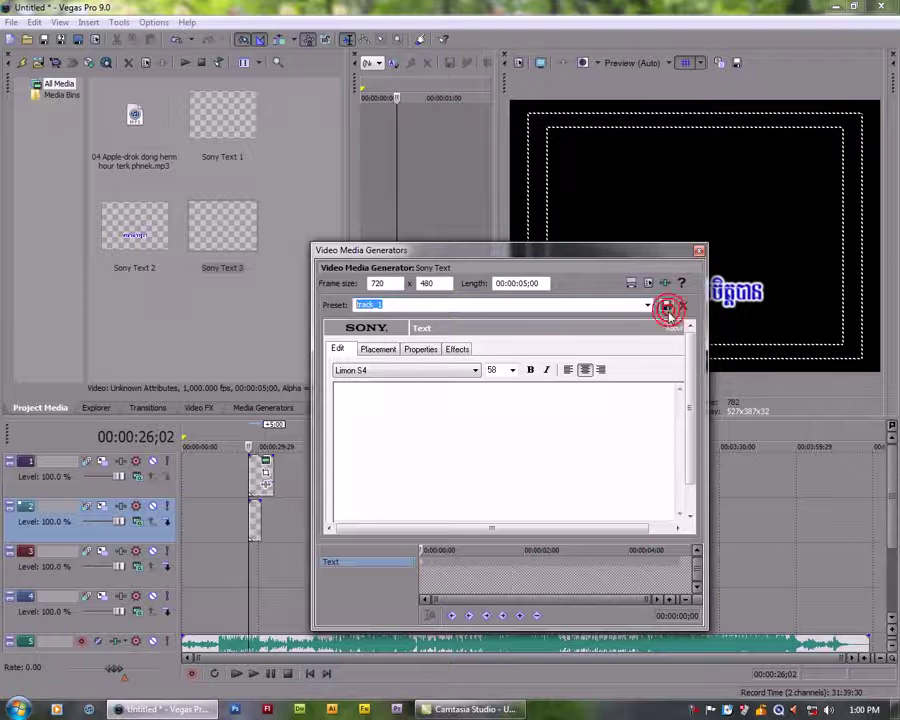
Close the text generator and delete the text event from track 2.
click(699, 250)
click(256, 521)
click(255, 515)
key(Delete)
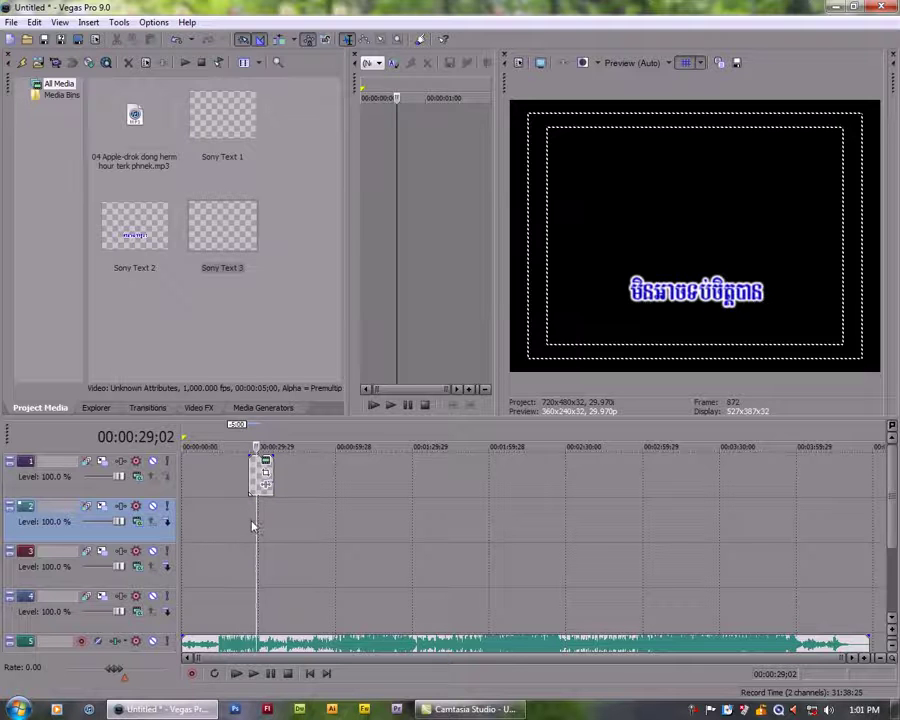
Insert a text event on track 2 at 00:00:29;02 and apply the "track_1" preset to it.
right_click(251, 521)
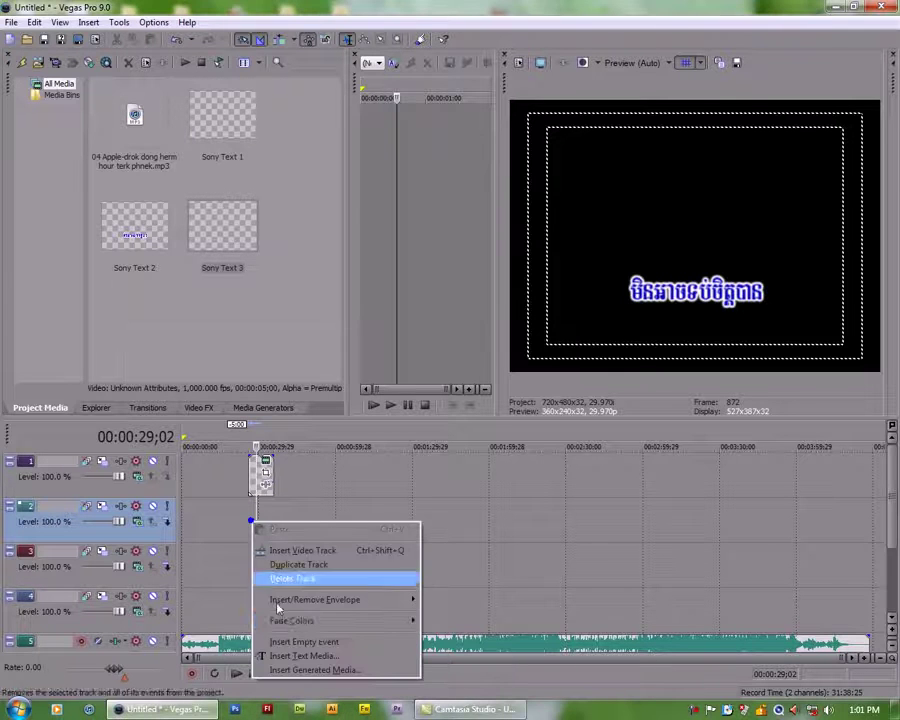
click(290, 655)
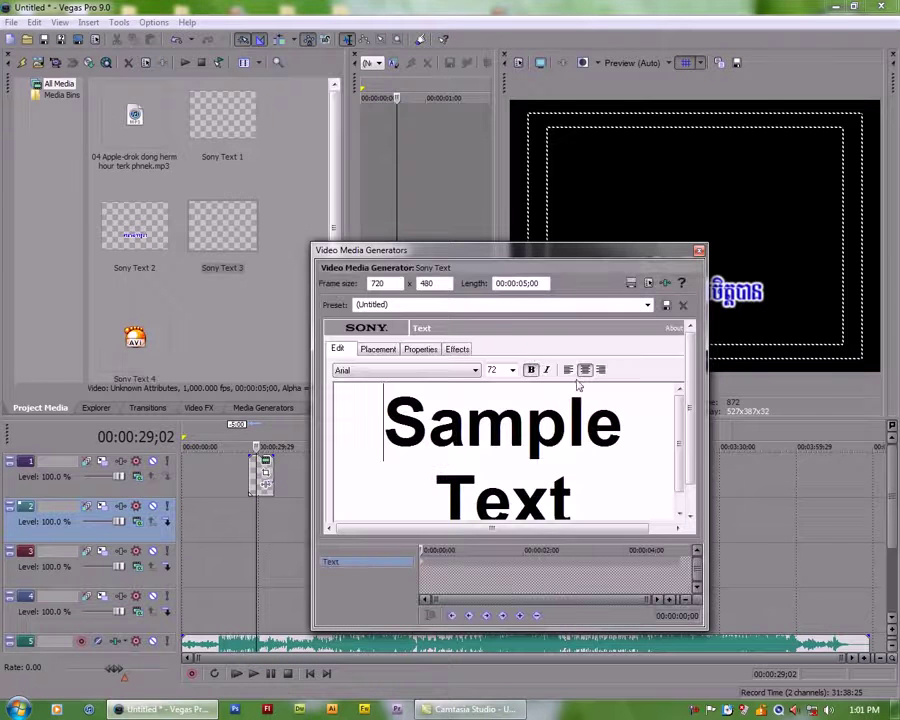
click(646, 304)
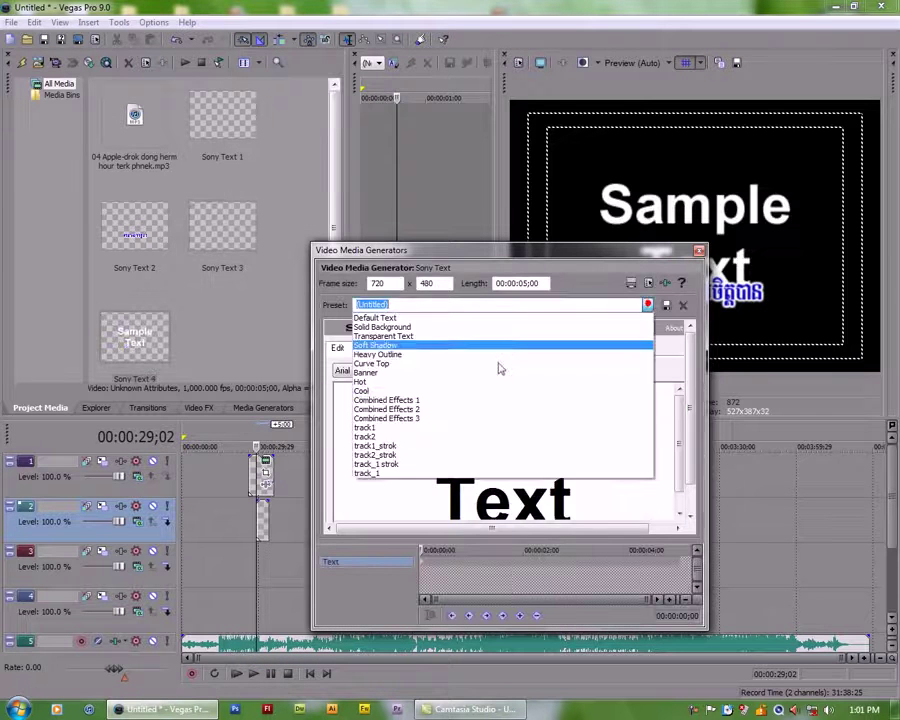
click(373, 474)
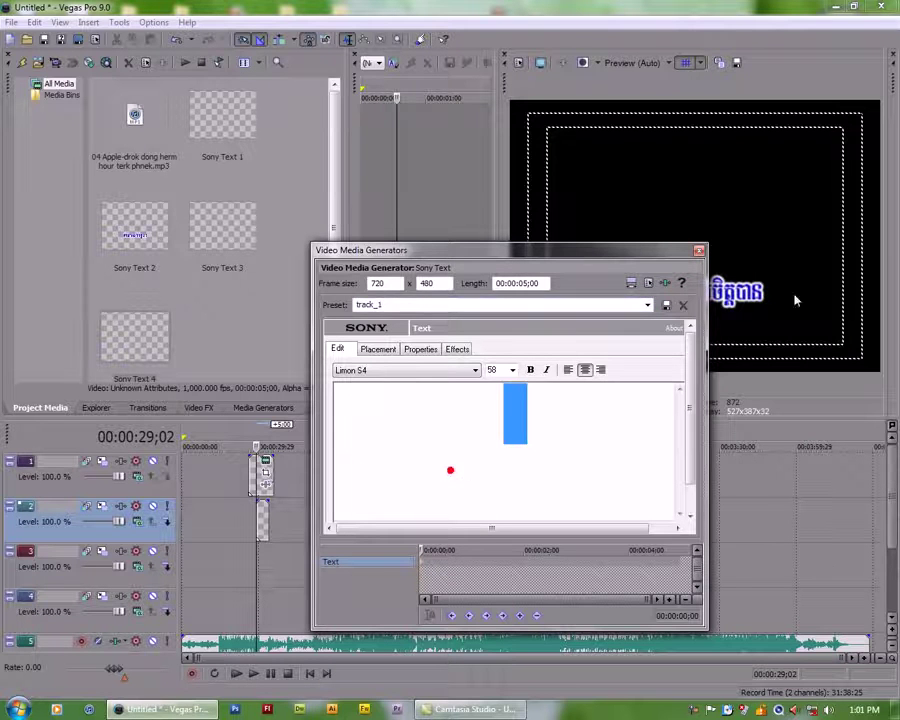
Move the text generator clear of the preview and extend both ends of the track 2 event to match the track 1 event.
drag(500, 250, 637, 373)
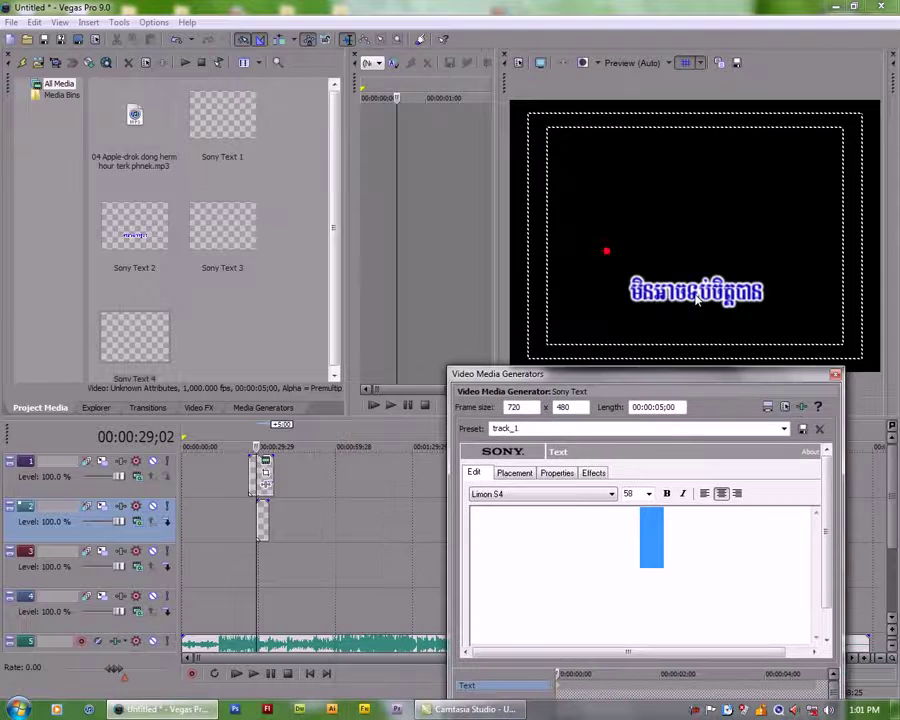
key(Delete)
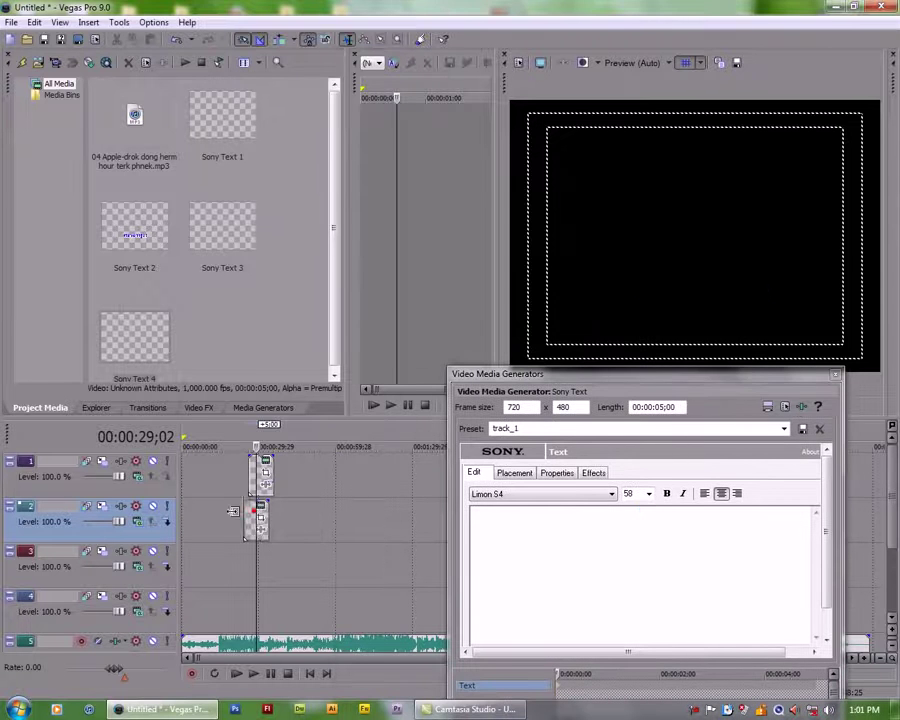
click(259, 512)
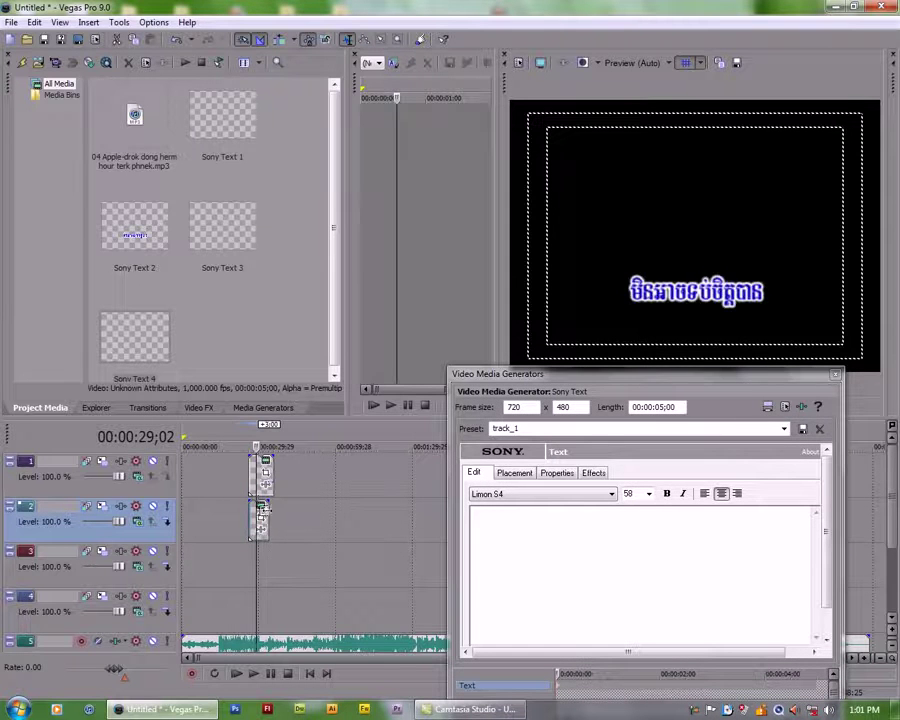
drag(266, 510, 272, 508)
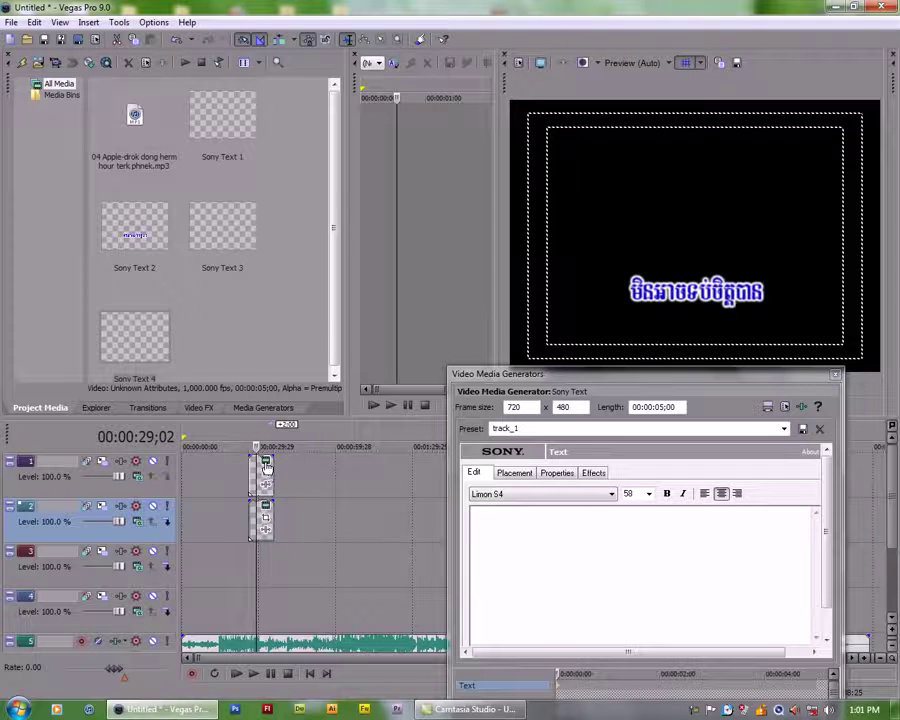
Copy the Khmer lyric from the track 1 text event and paste it into the text of the track 2 event.
click(266, 462)
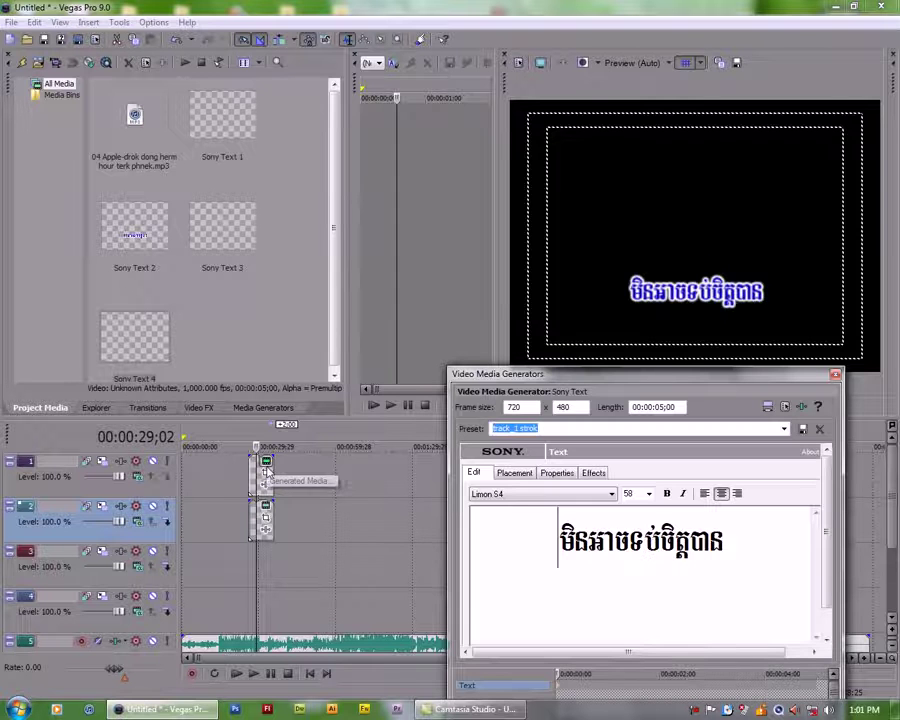
double_click(729, 540)
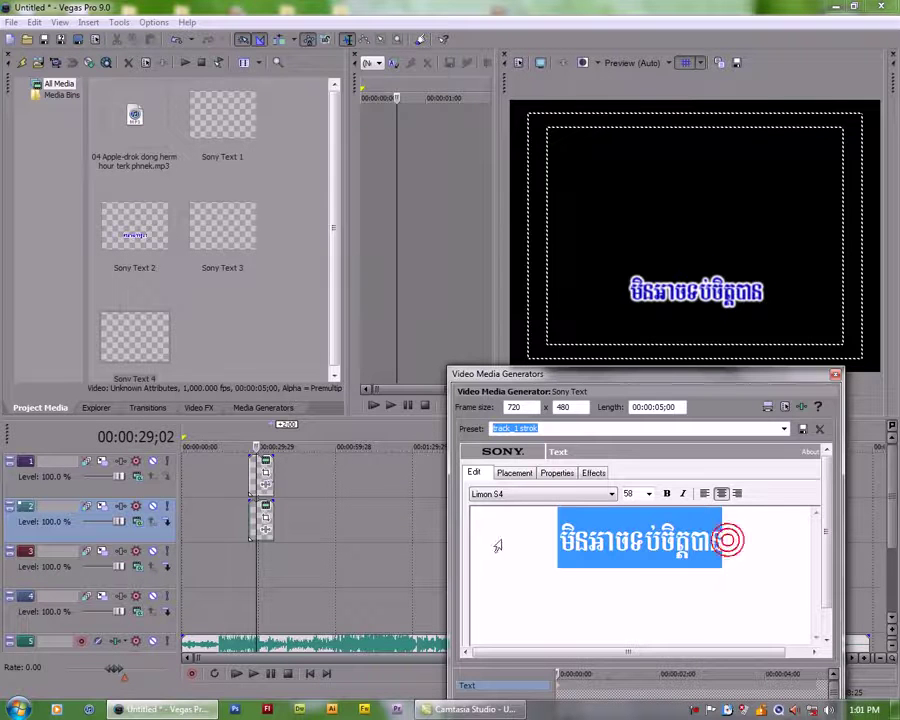
right_click(674, 536)
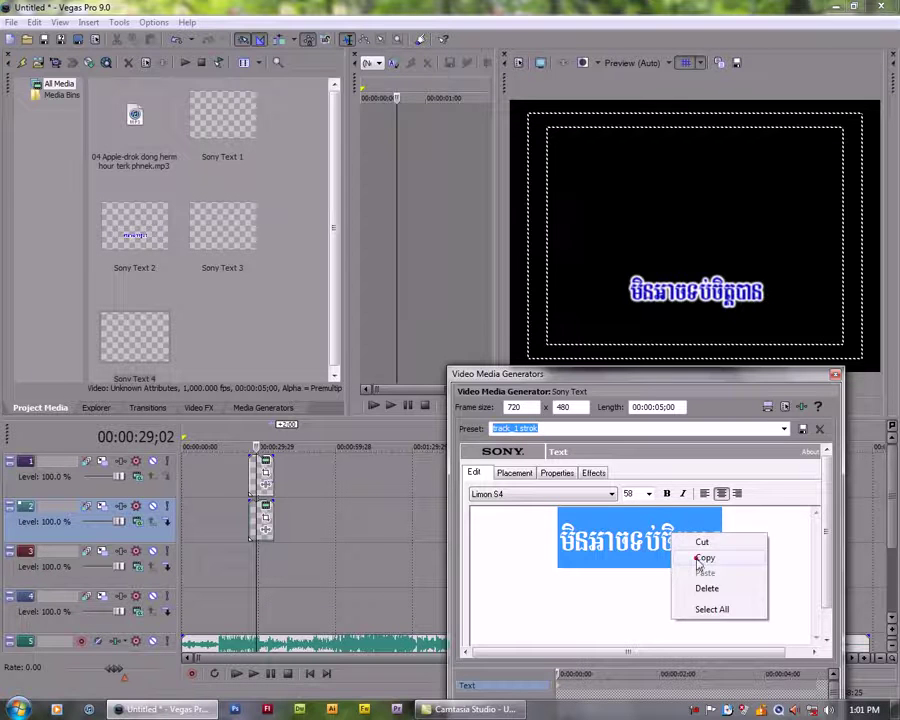
click(699, 559)
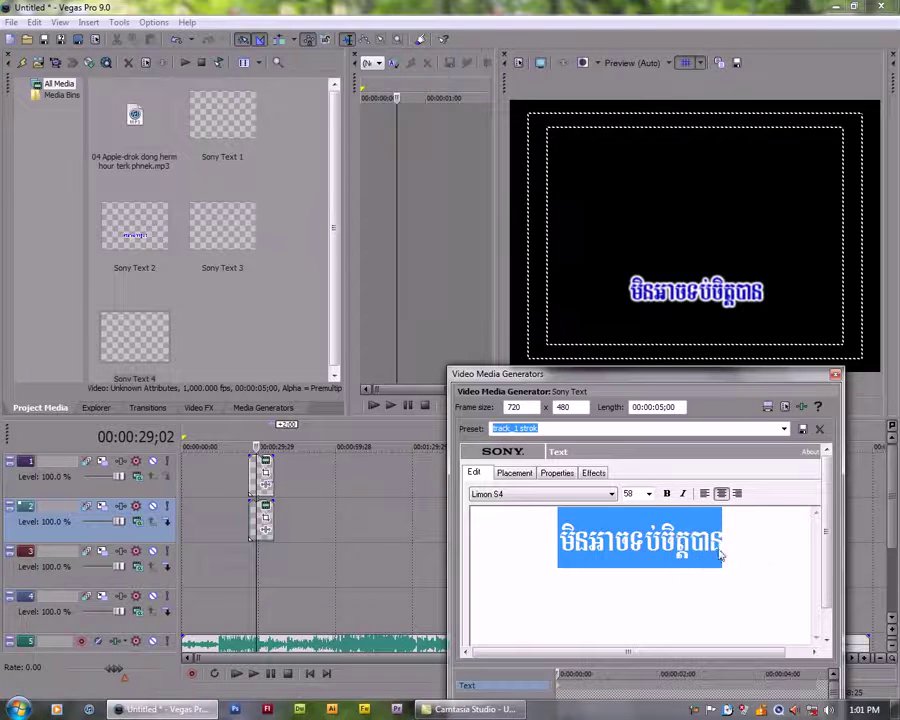
click(837, 377)
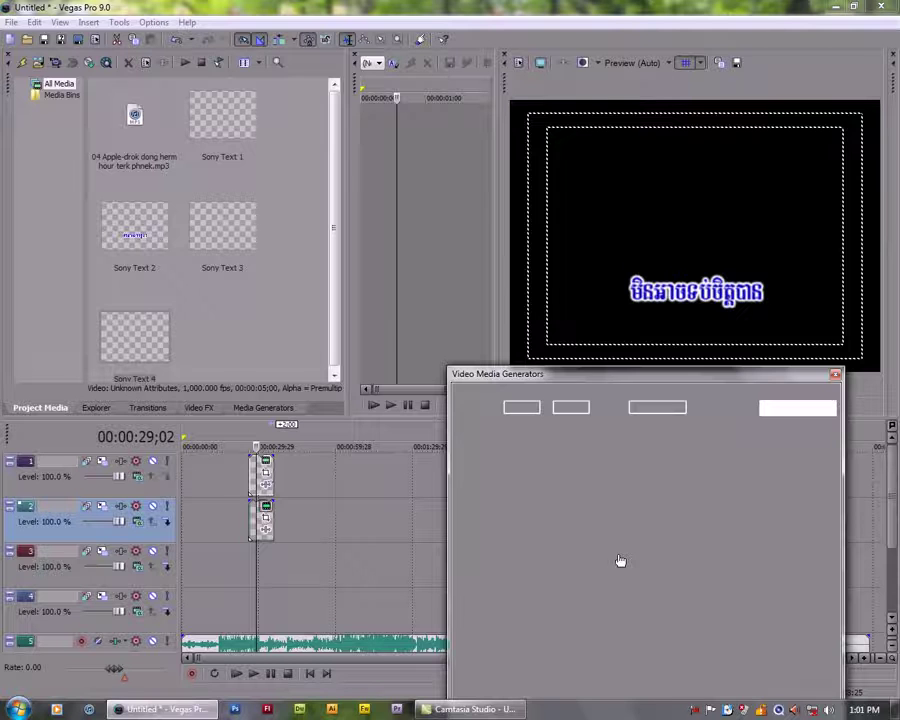
right_click(618, 555)
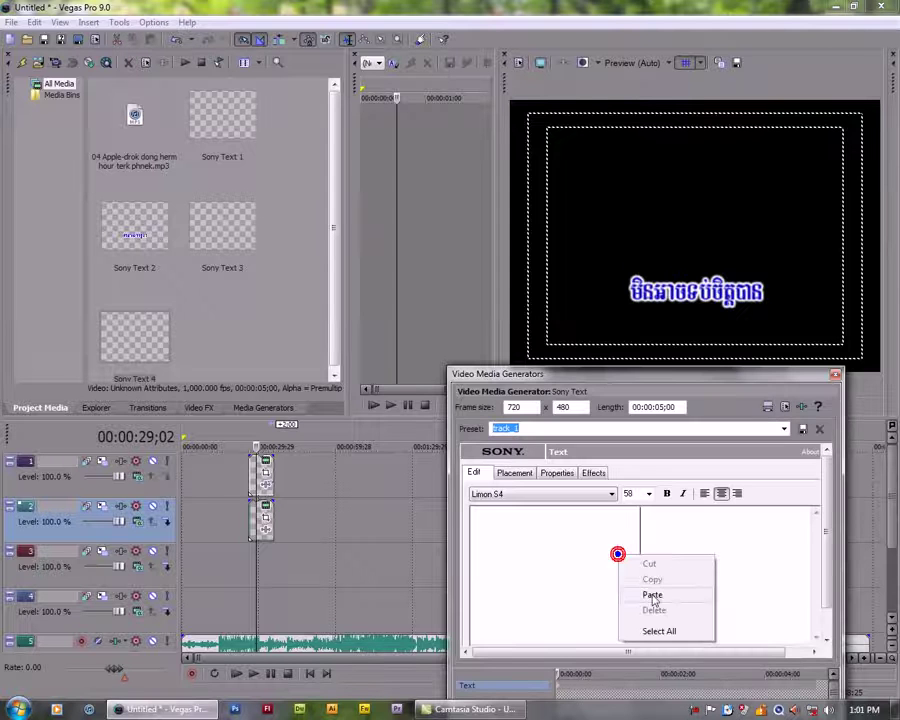
click(652, 596)
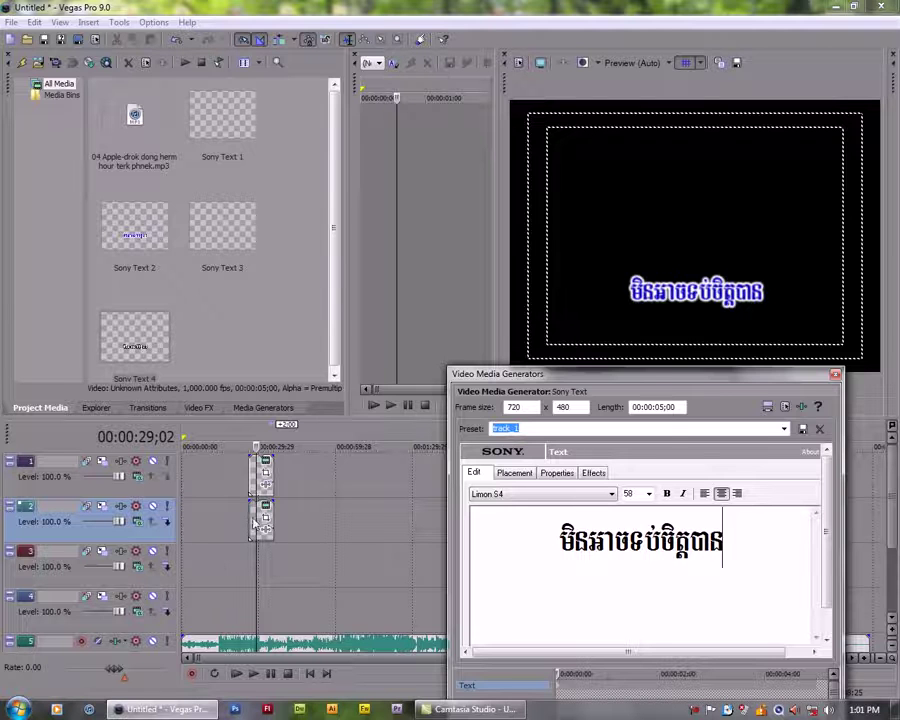
Move the track 2 event away from the track 1 event to compare their previews, realign it, and close the text generator.
drag(252, 517, 316, 522)
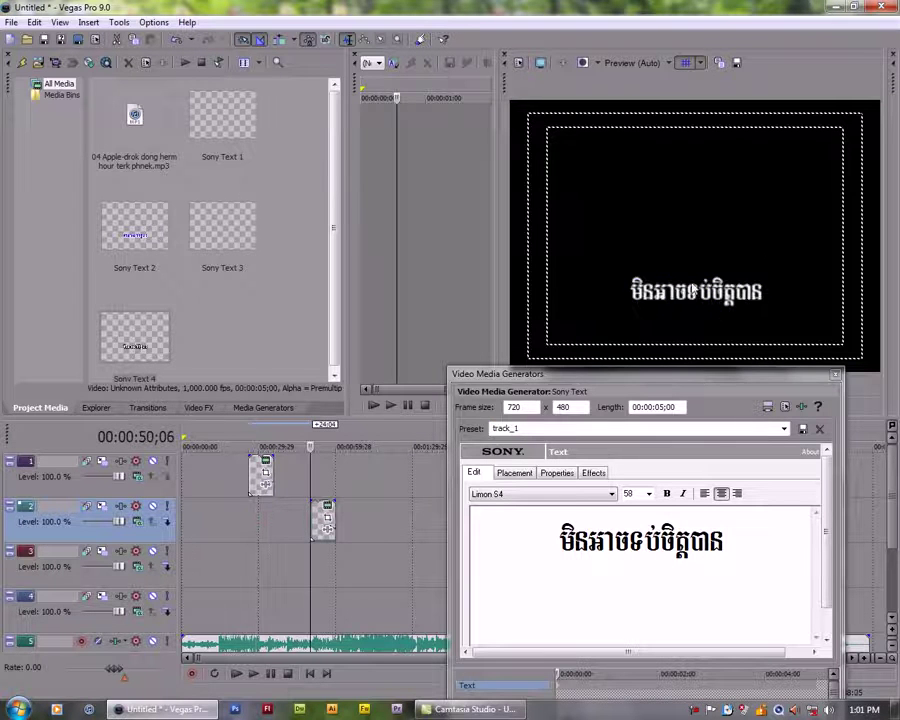
drag(325, 518, 263, 518)
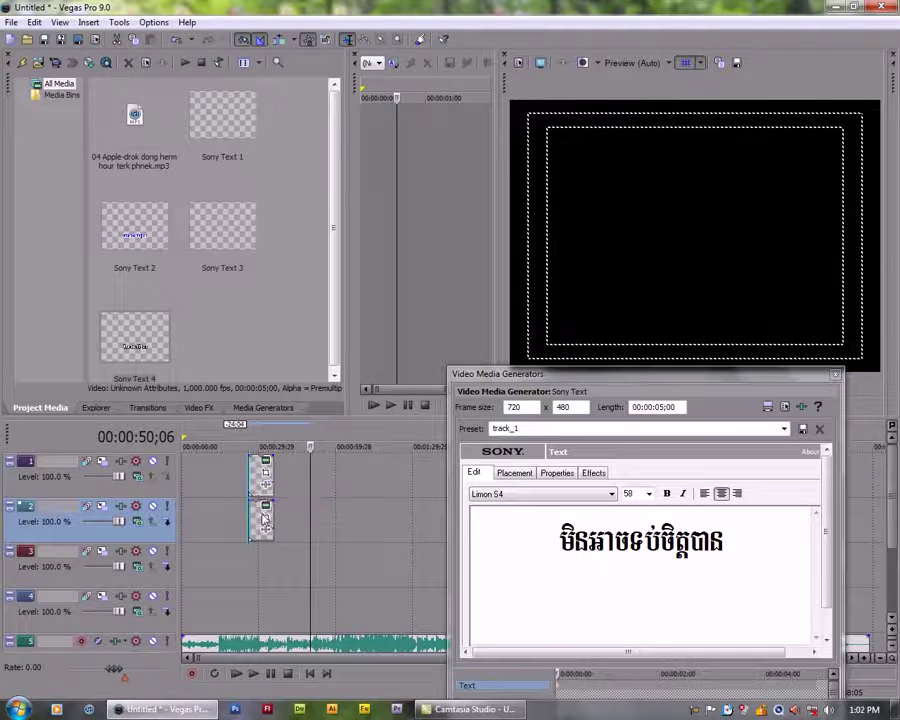
click(835, 374)
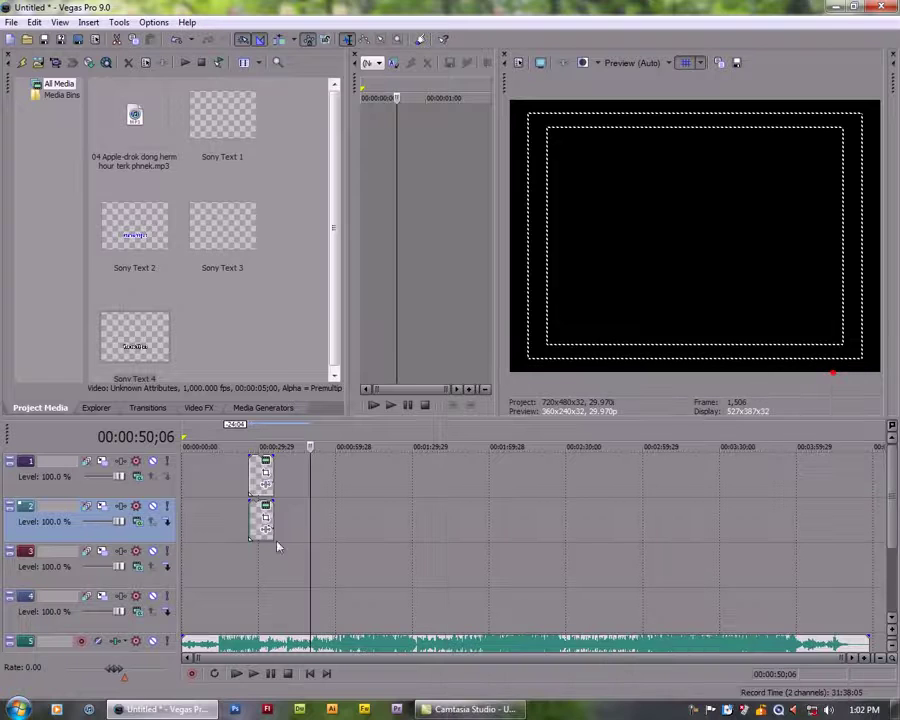
Shift the song on track 5 about 59;15 later and play the stacked lyric events from 00:00:26;02.
click(250, 513)
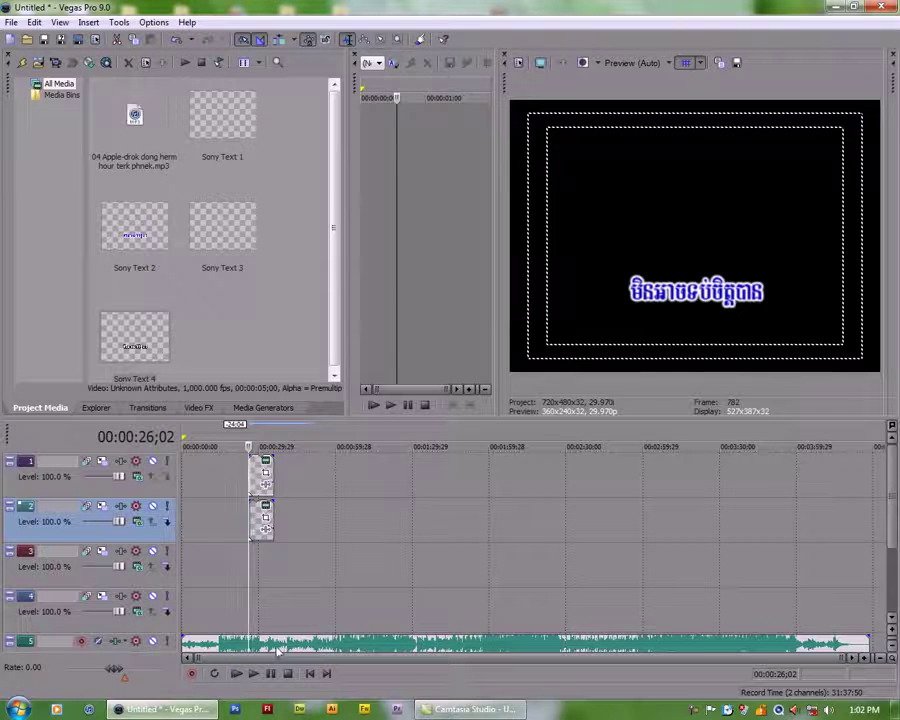
drag(293, 643, 447, 638)
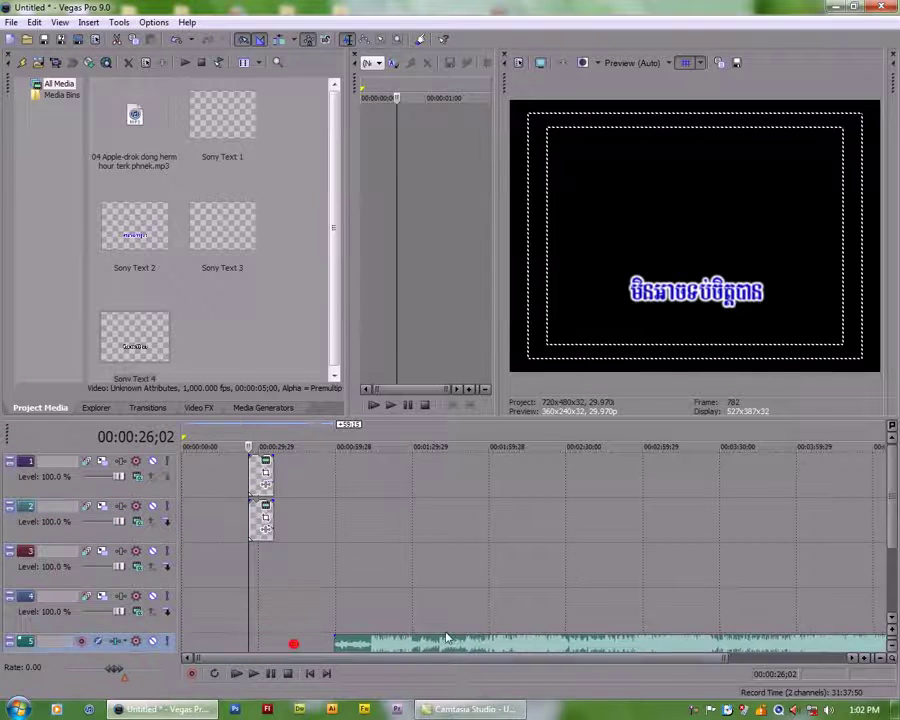
click(253, 675)
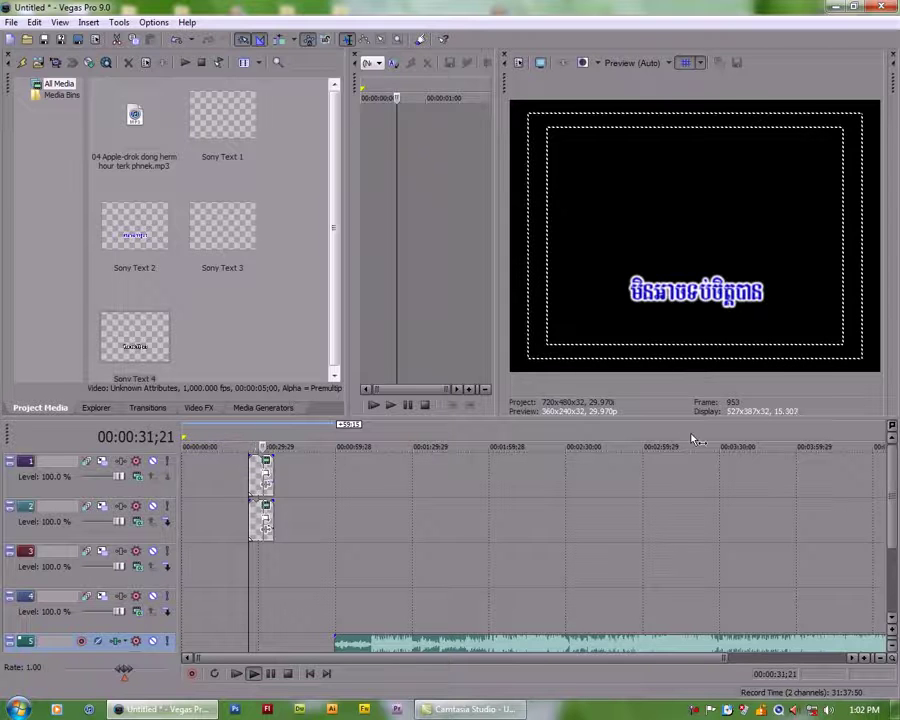
Show the Video FX presets and pause the playback just past the lyric events.
click(207, 408)
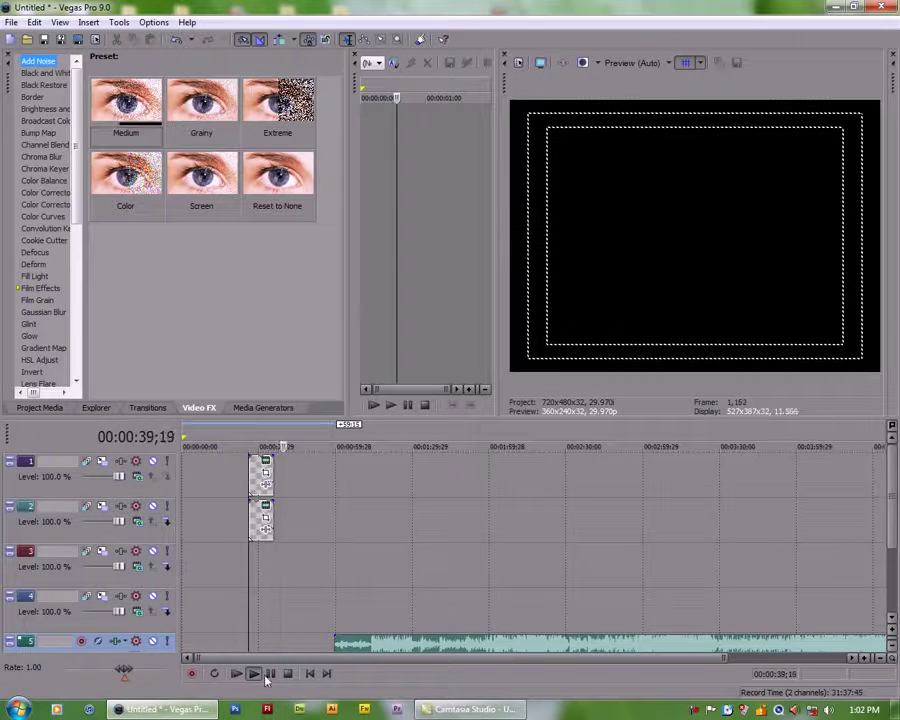
key(Return)
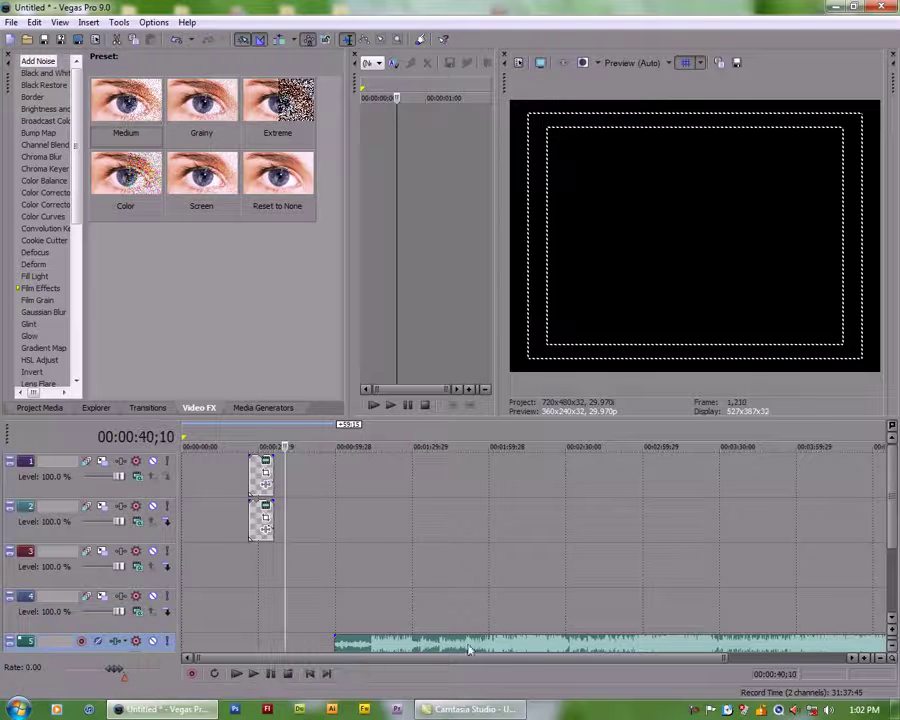